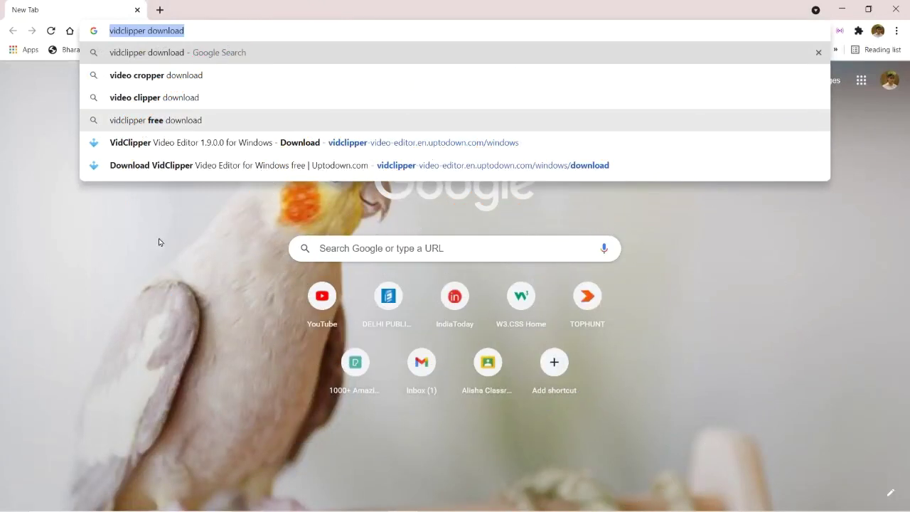
# Step: Search the web for "vidclipper download"
pyautogui.moveTo(189, 30); pyautogui.dragTo(74, 25)
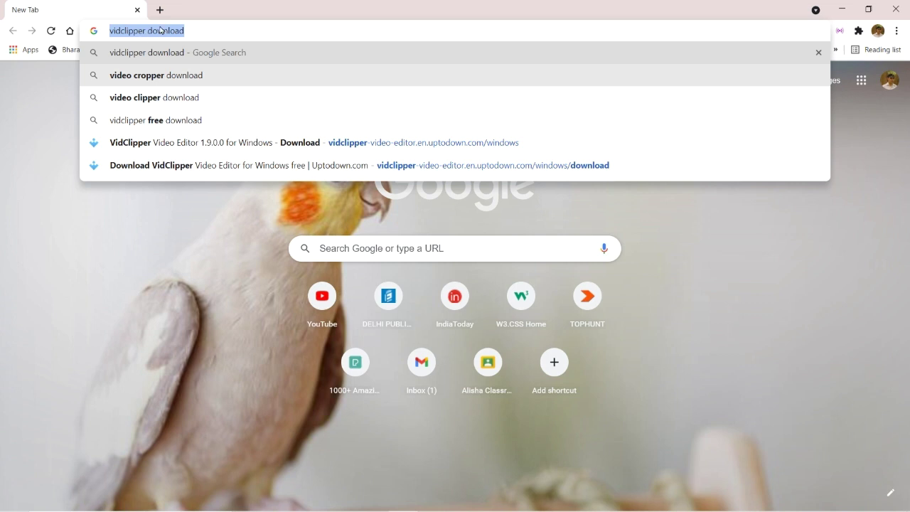
pyautogui.click(196, 31)
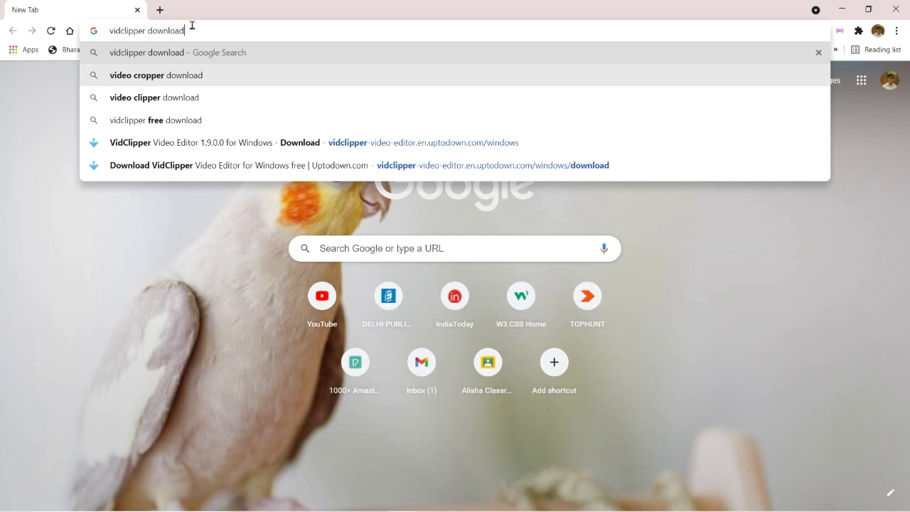
pyautogui.press('Return')
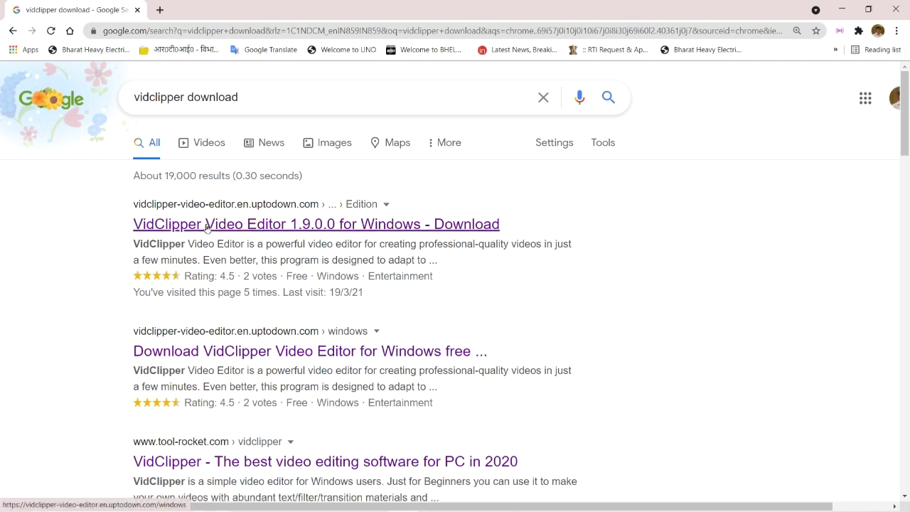
# Step: Open the Uptodown page for VidClipper Video Editor for Windows, reloading it as needed, and view its latest-version download section
pyautogui.click(228, 226)
pyautogui.click(297, 371)
pyautogui.click(294, 369)
pyautogui.click(293, 369)
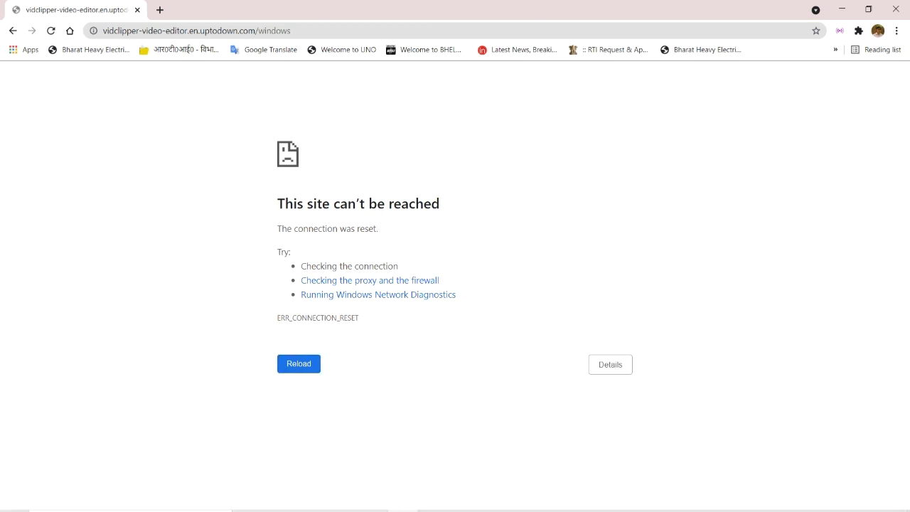
pyautogui.moveTo(840, 502)
pyautogui.click(313, 370)
pyautogui.click(311, 369)
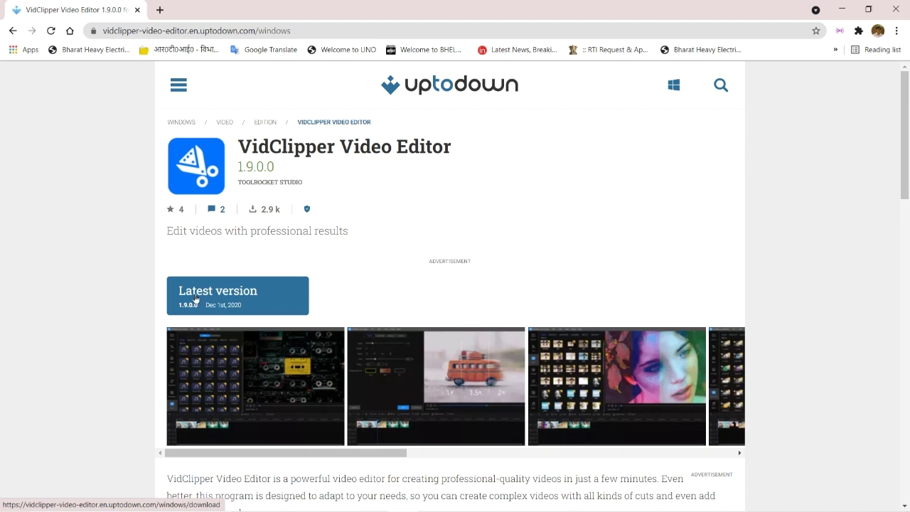
pyautogui.scroll(-2, 192, 351)
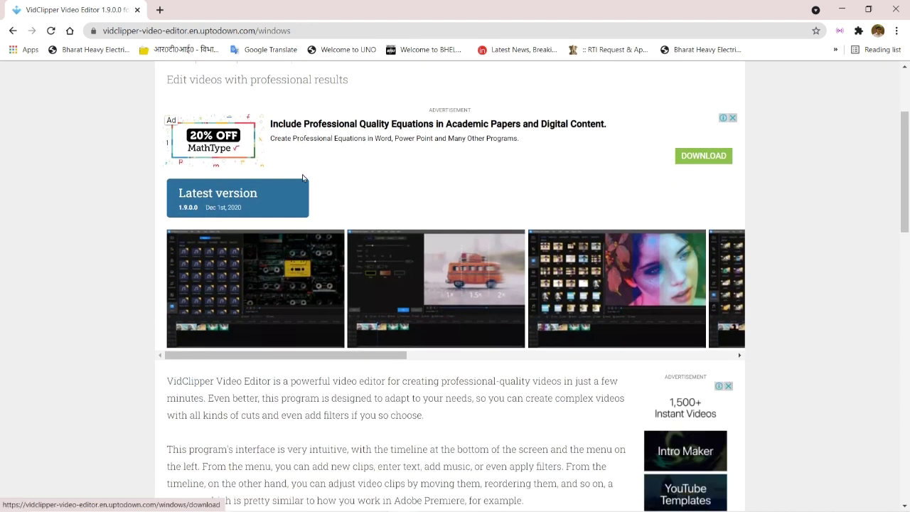
# Step: Close the browser, launch VidClipper and create a new project with the 16:9 ratio
pyautogui.click(894, 8)
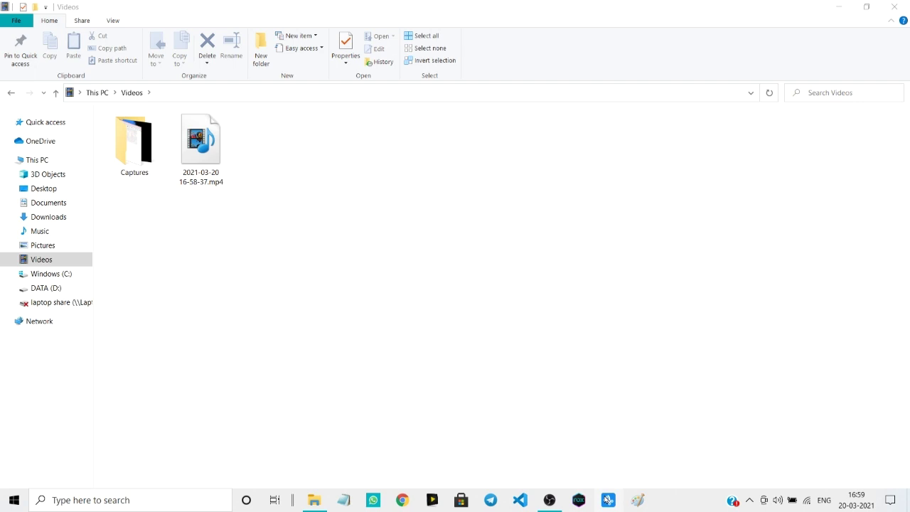
pyautogui.click(611, 501)
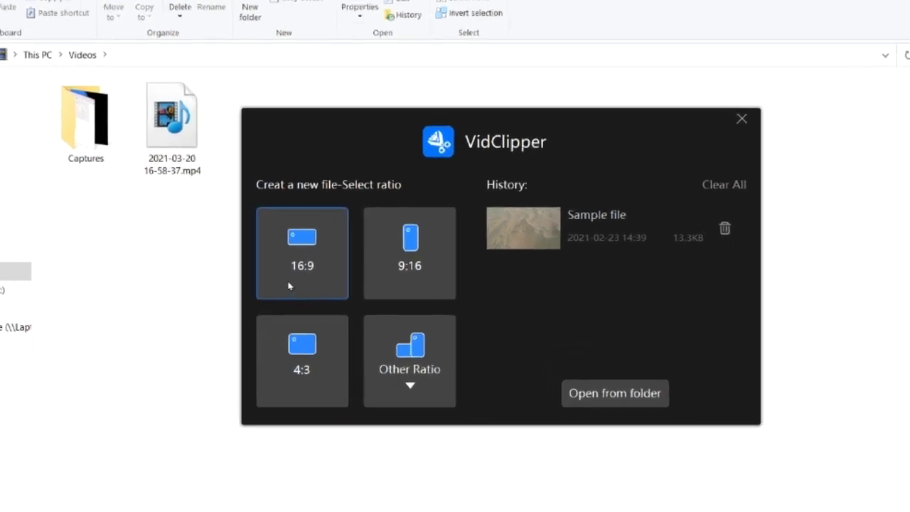
pyautogui.click(289, 286)
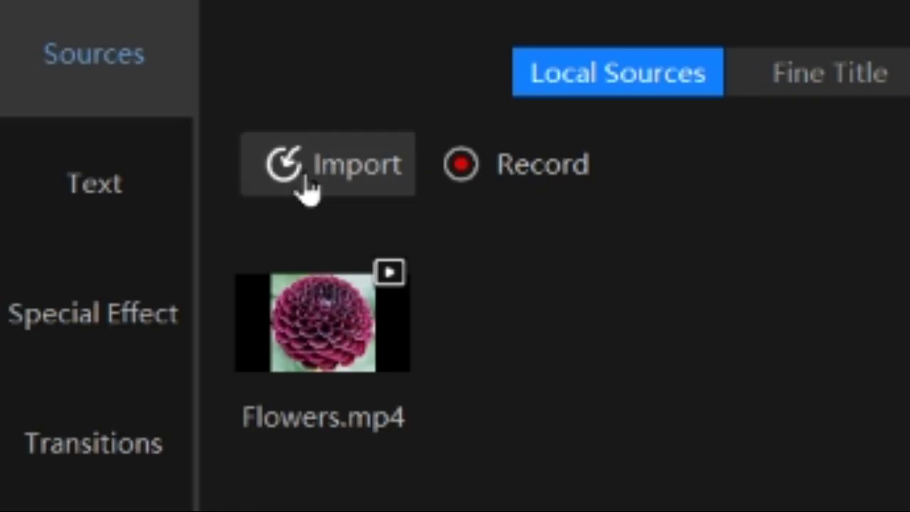
# Step: Import birds.mp4 from the video folder into the project's local sources
pyautogui.click(84, 75)
pyautogui.click(320, 226)
pyautogui.click(274, 85)
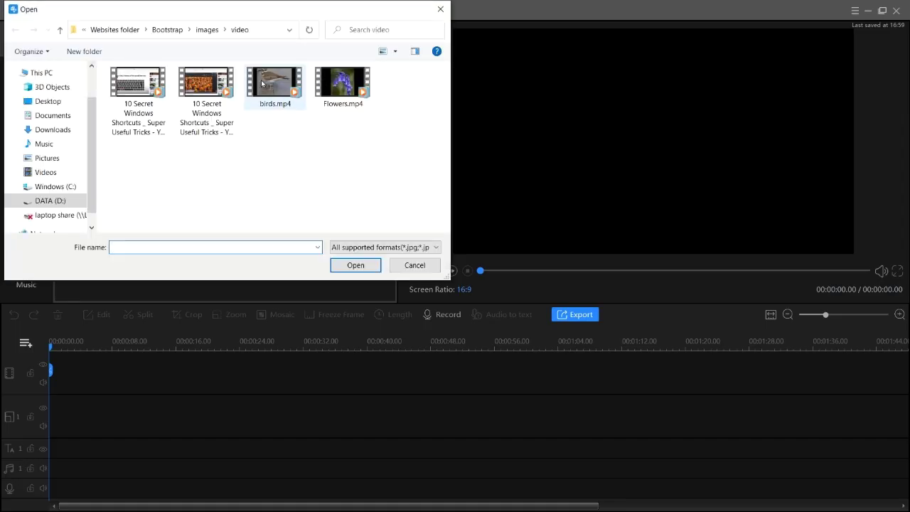
pyautogui.click(356, 264)
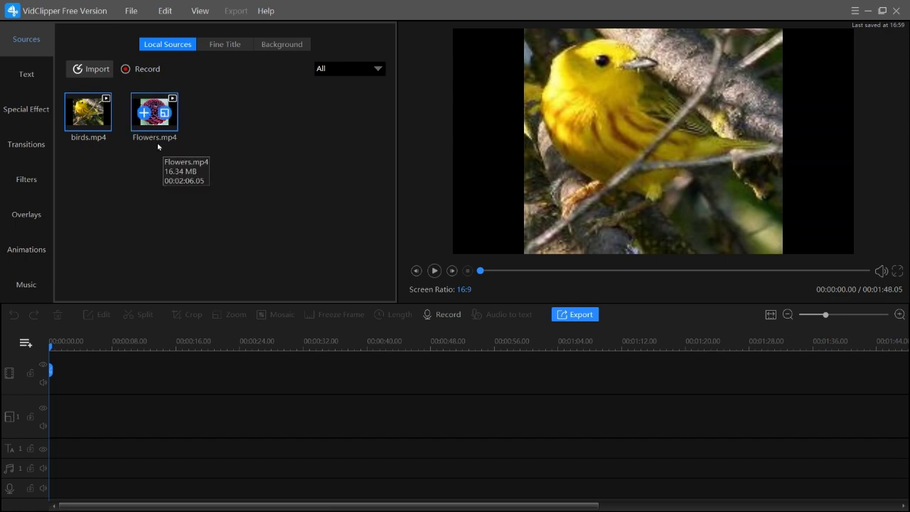
# Step: Remove Flowers.mp4 from the local sources
pyautogui.moveTo(180, 121)
pyautogui.moveTo(99, 131)
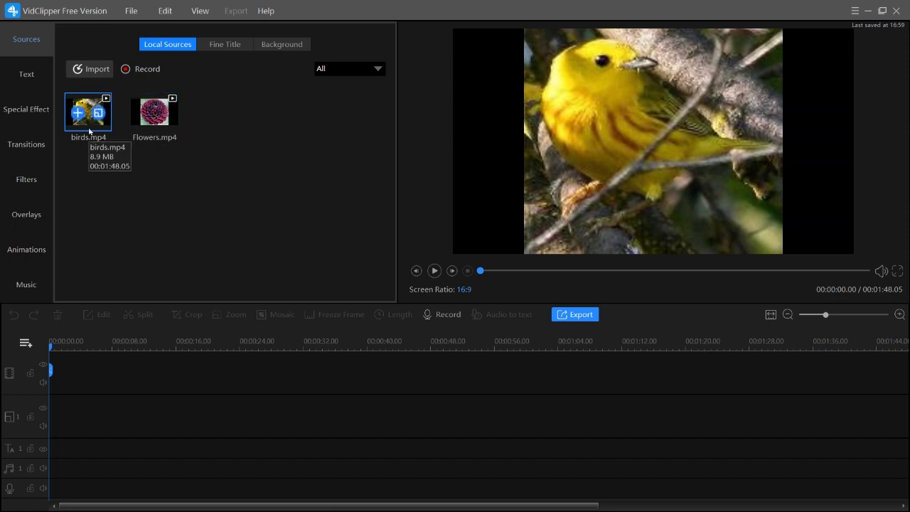
pyautogui.rightClick(160, 130)
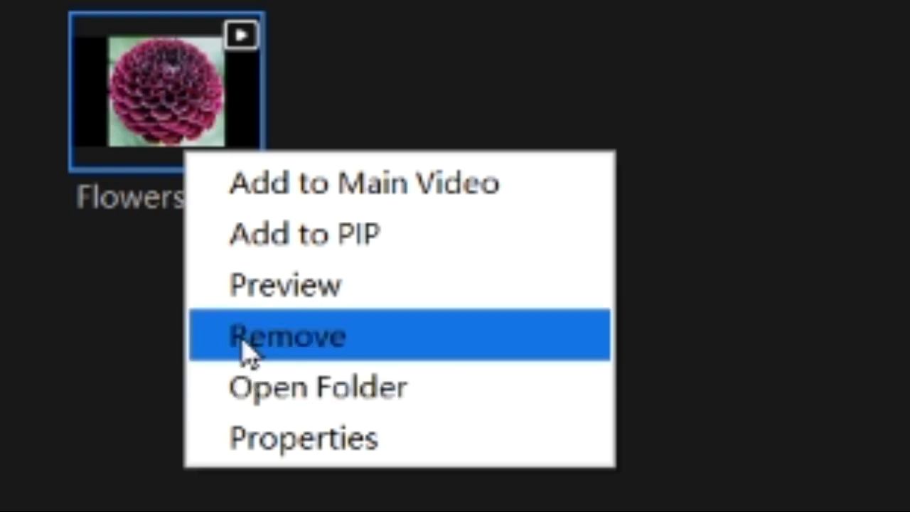
pyautogui.click(253, 349)
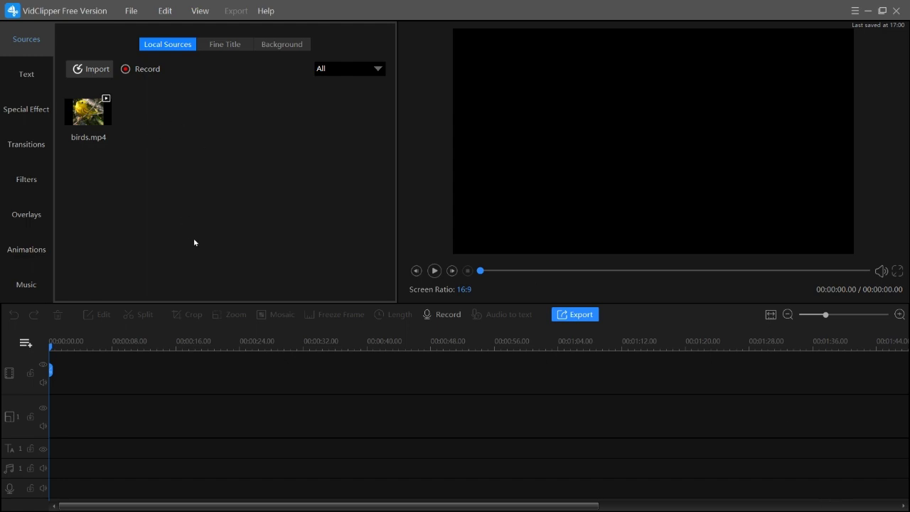
# Step: Add birds.mp4 to the main video track, keeping the project parameters at 1280 x 720 25fps
pyautogui.moveTo(98, 132)
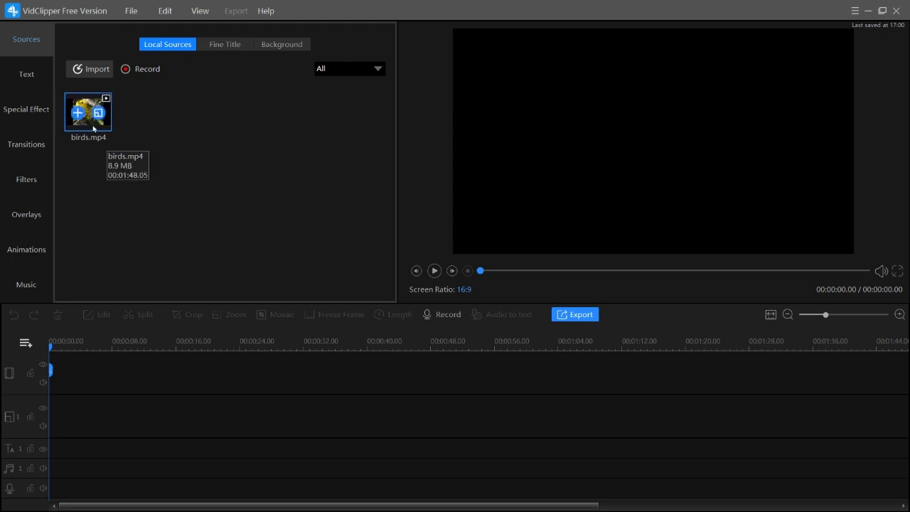
pyautogui.moveTo(89, 126); pyautogui.dragTo(94, 364)
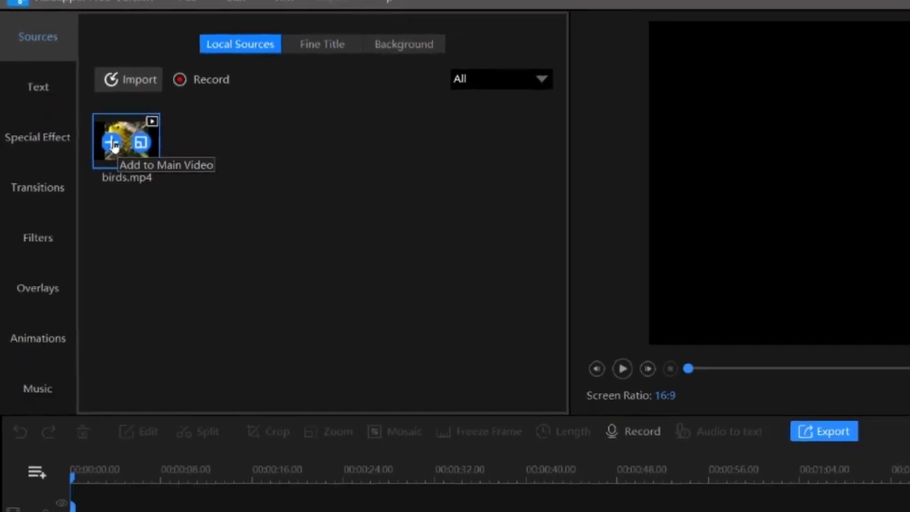
pyautogui.click(95, 128)
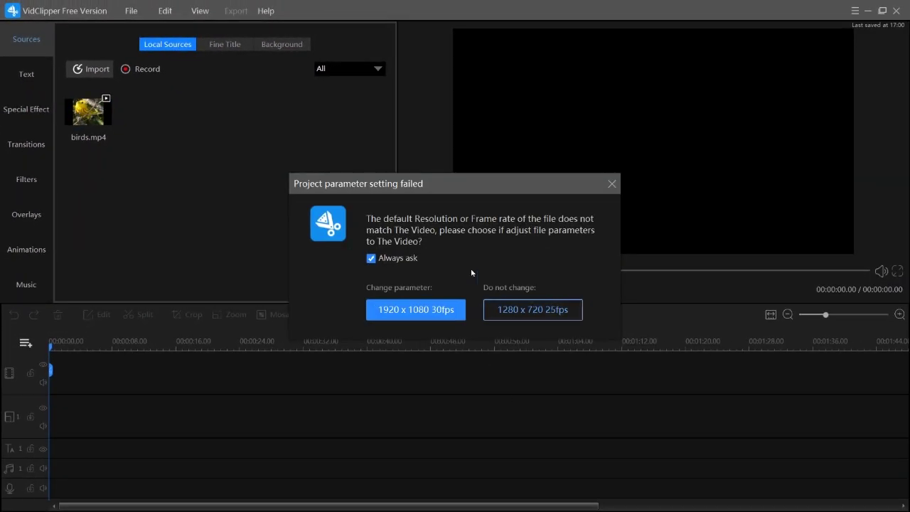
pyautogui.click(522, 316)
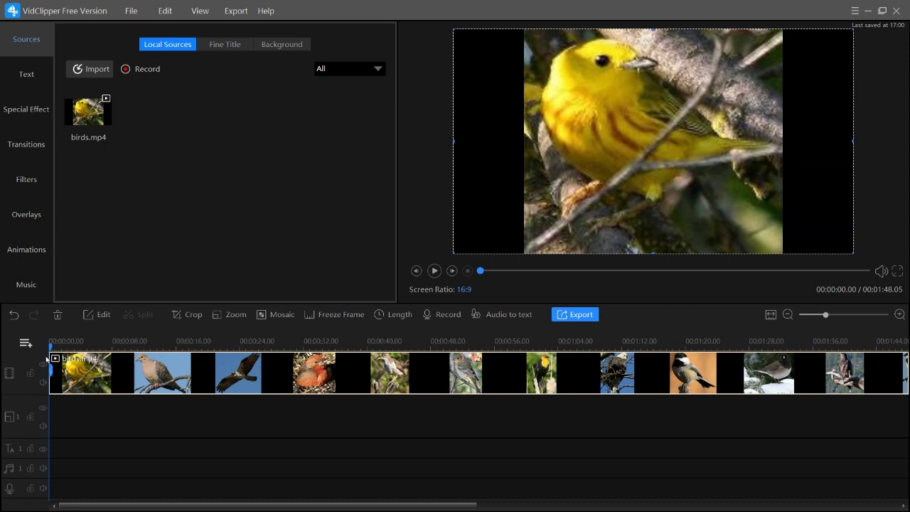
# Step: Split the birds.mp4 clip at about 5.5 seconds on the main video track
pyautogui.click(78, 341)
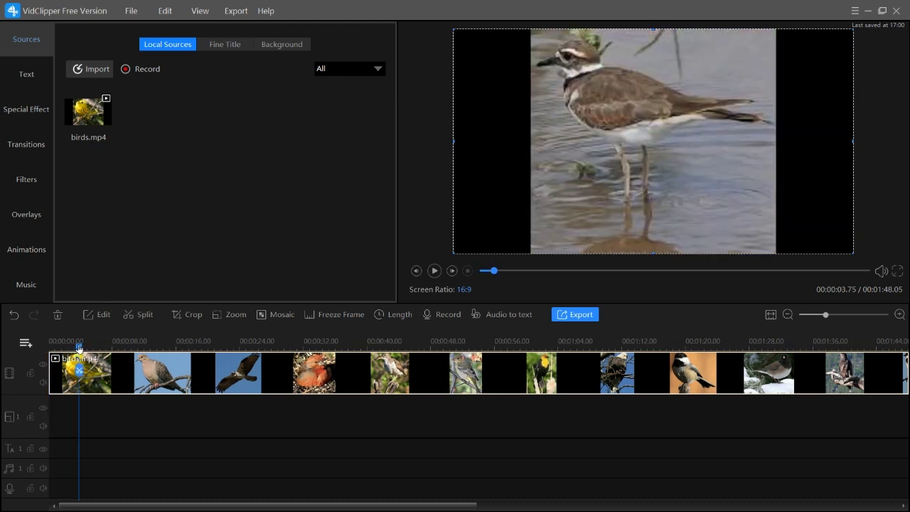
pyautogui.moveTo(78, 348); pyautogui.dragTo(97, 344)
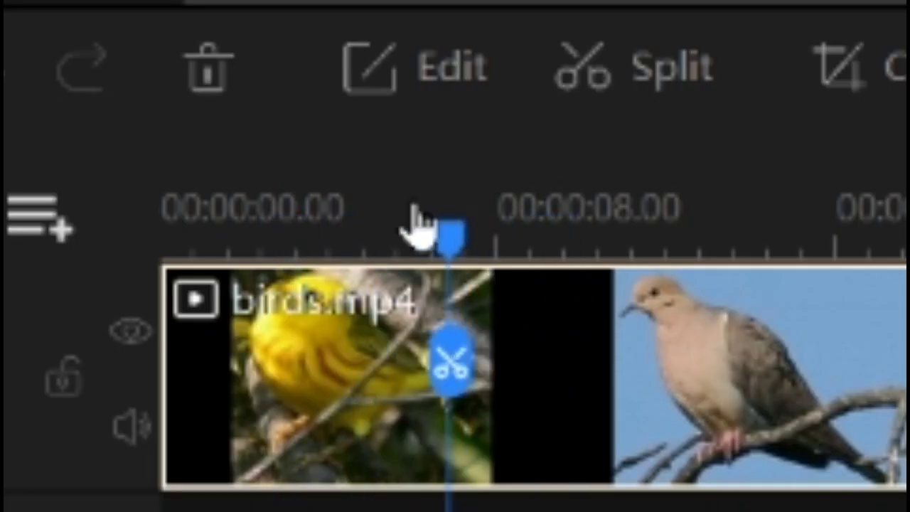
pyautogui.moveTo(419, 224)
pyautogui.mouseDown()
pyautogui.moveTo(398, 223)
pyautogui.moveTo(412, 227)
pyautogui.mouseUp()
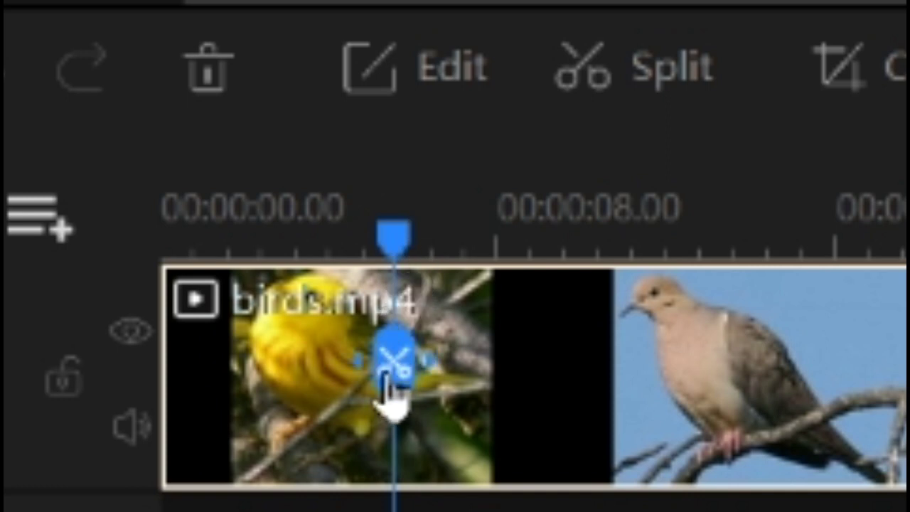
pyautogui.click(642, 74)
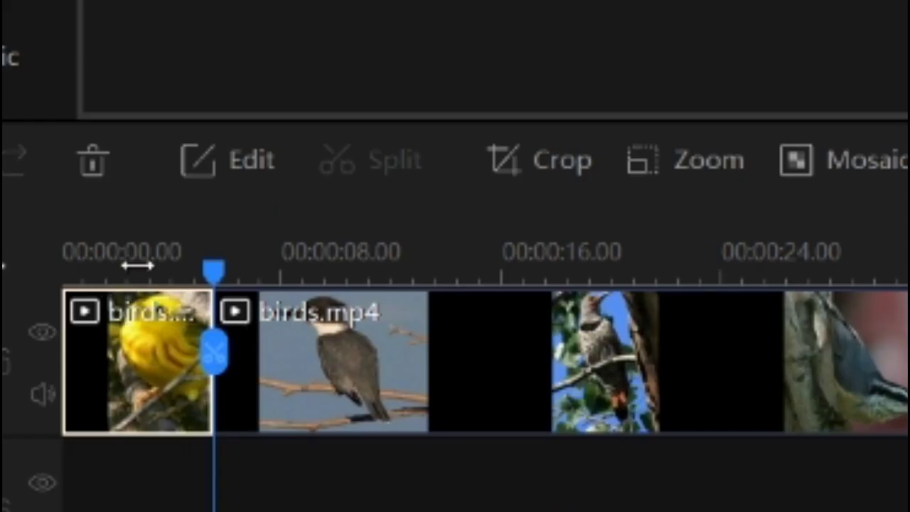
# Step: Add a zoom to the first clip starting at about 1 second, framed on the yellow bird's head, and preview it
pyautogui.moveTo(215, 295); pyautogui.dragTo(122, 295)
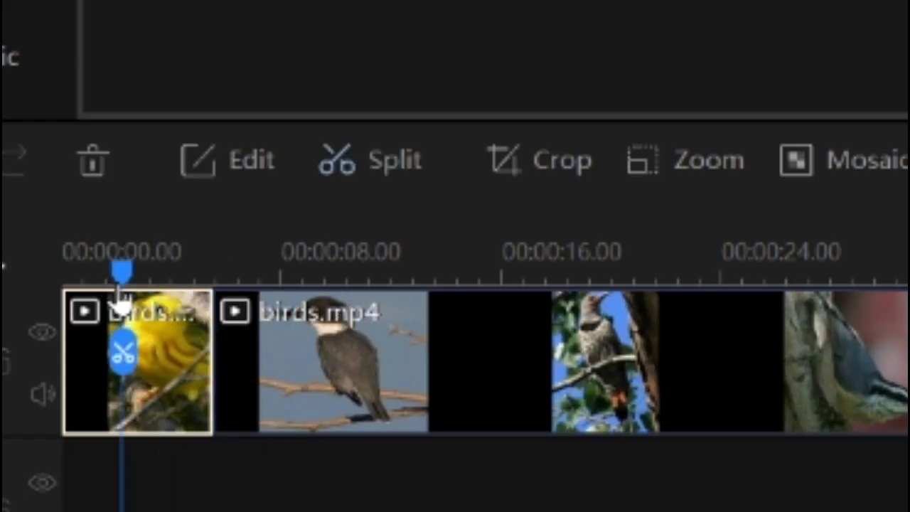
pyautogui.click(441, 368)
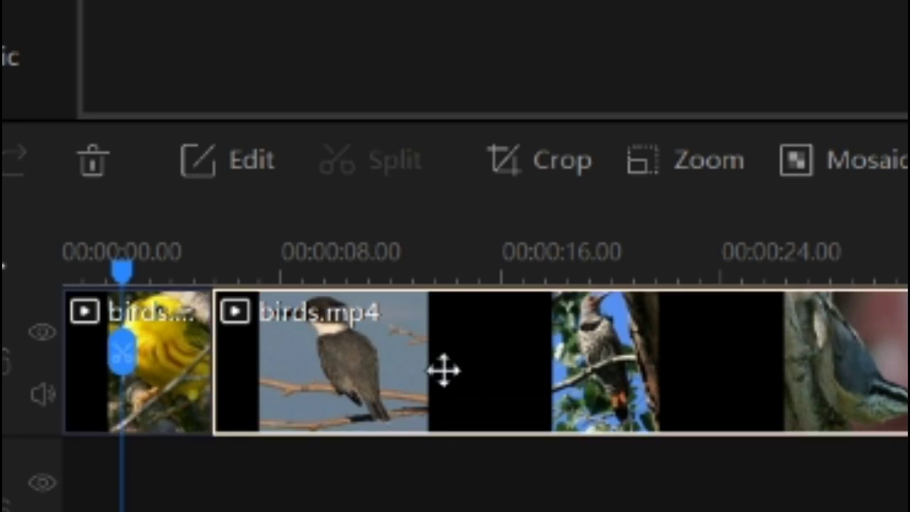
pyautogui.click(153, 352)
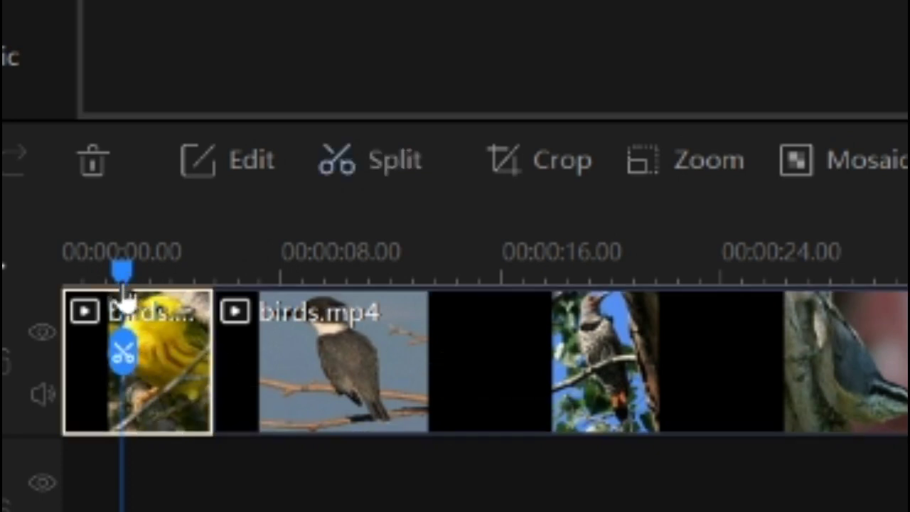
pyautogui.moveTo(123, 279); pyautogui.dragTo(97, 281)
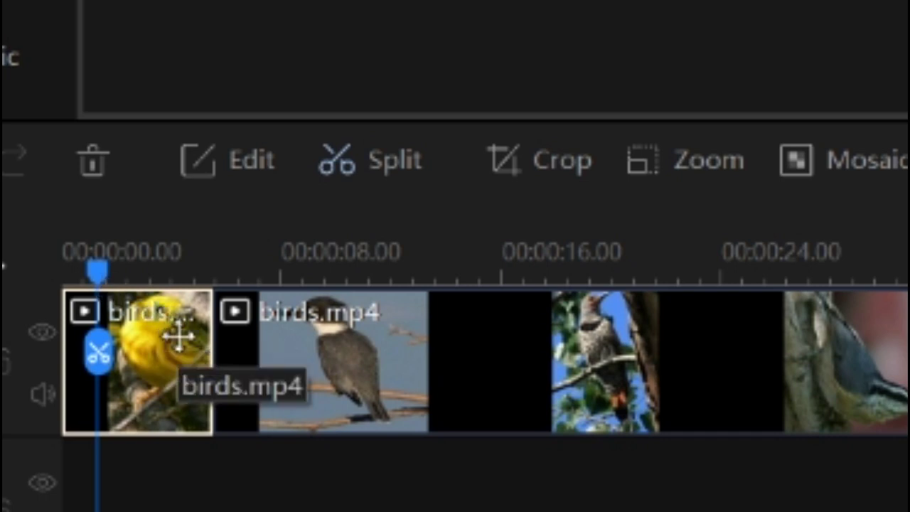
pyautogui.moveTo(99, 283); pyautogui.dragTo(92, 282)
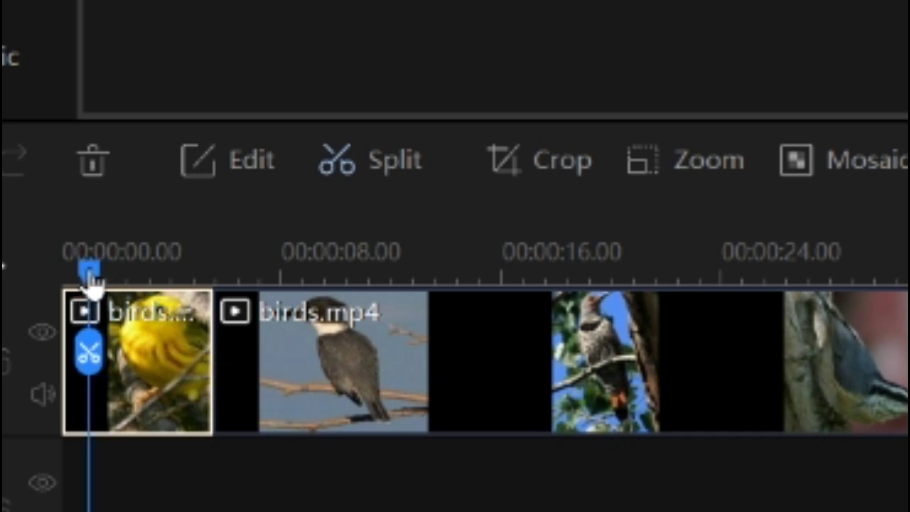
pyautogui.click(660, 177)
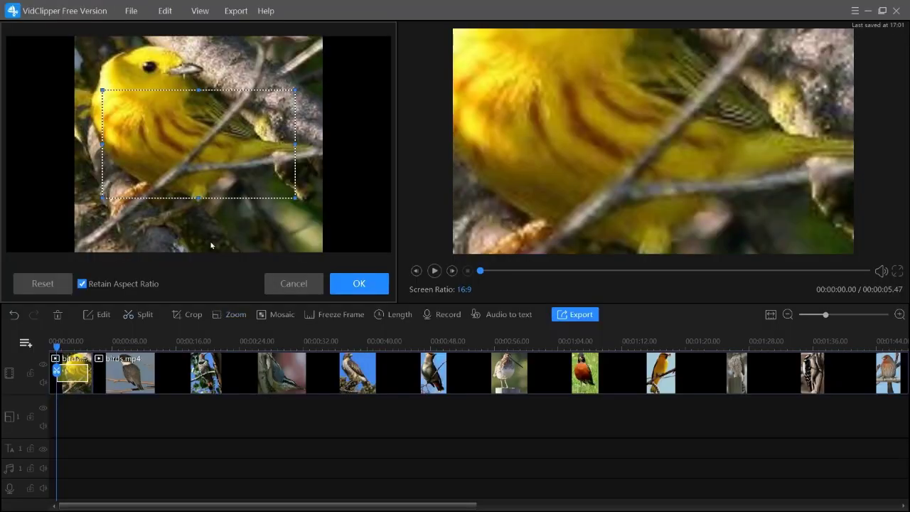
pyautogui.moveTo(242, 173); pyautogui.dragTo(216, 117)
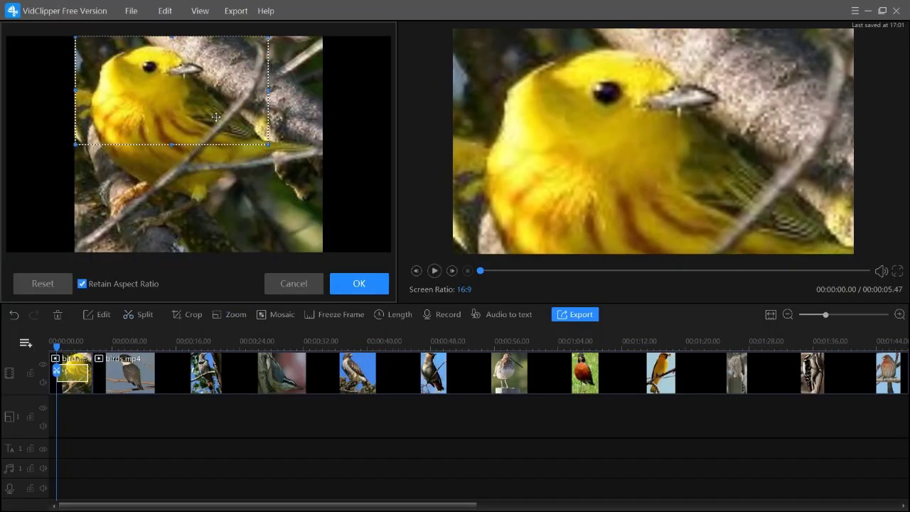
pyautogui.click(334, 284)
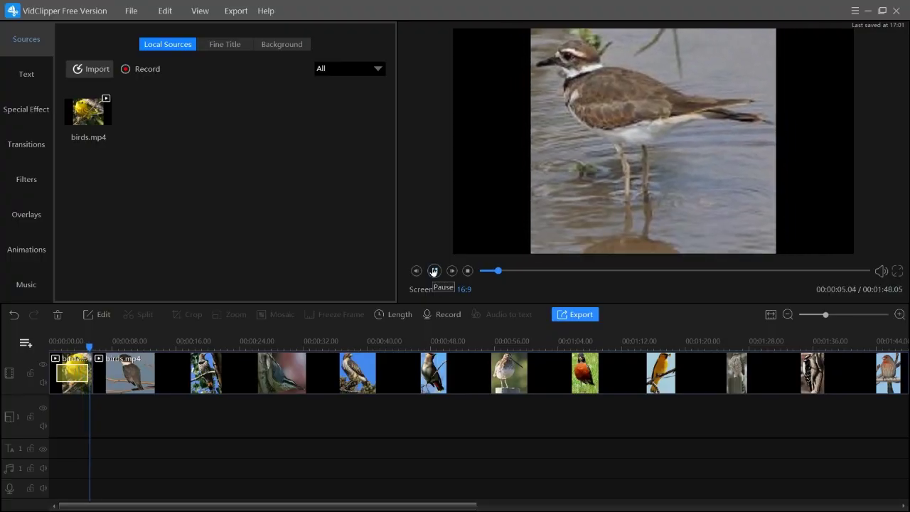
pyautogui.click(433, 271)
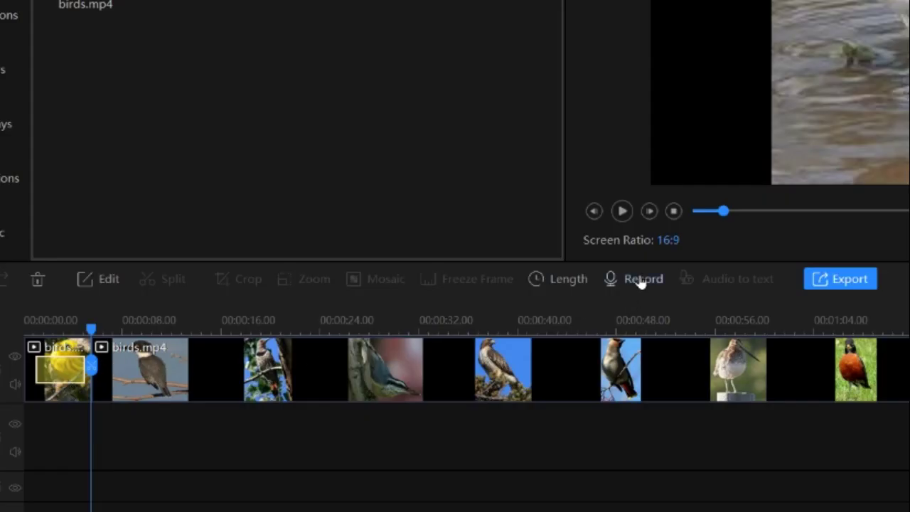
# Step: Set the zoom effect's duration to 8 seconds and play back the result from about 1 second
pyautogui.click(570, 280)
pyautogui.click(695, 157)
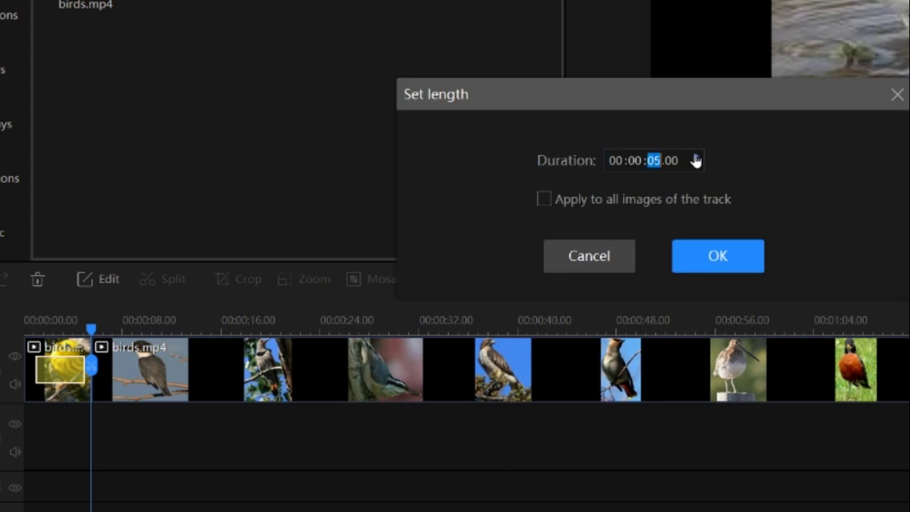
pyautogui.click(695, 157)
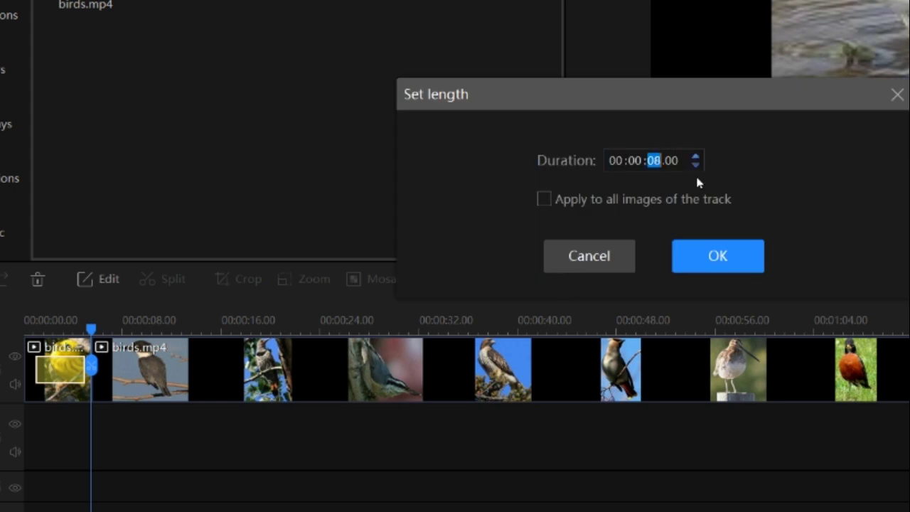
pyautogui.click(717, 256)
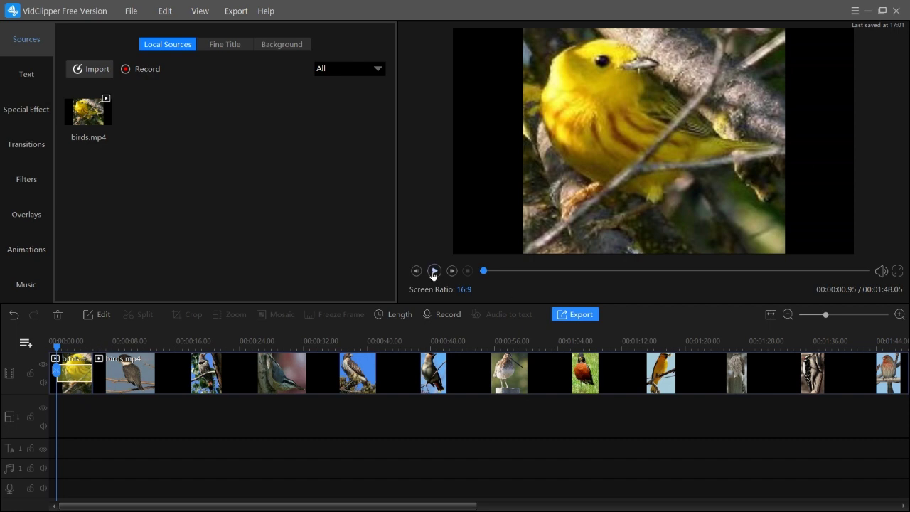
pyautogui.click(433, 271)
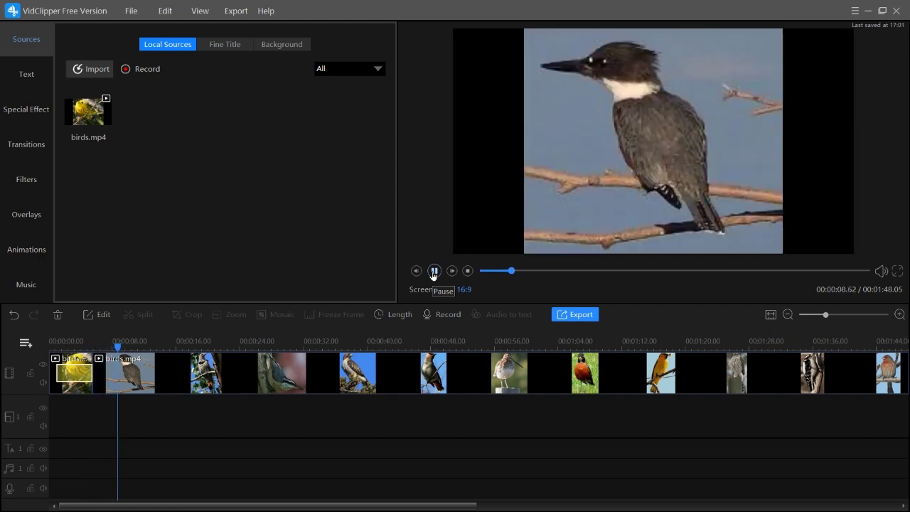
# Step: Stop playback and split the second birds.mp4 clip at about 14 seconds on the main video track
pyautogui.click(433, 274)
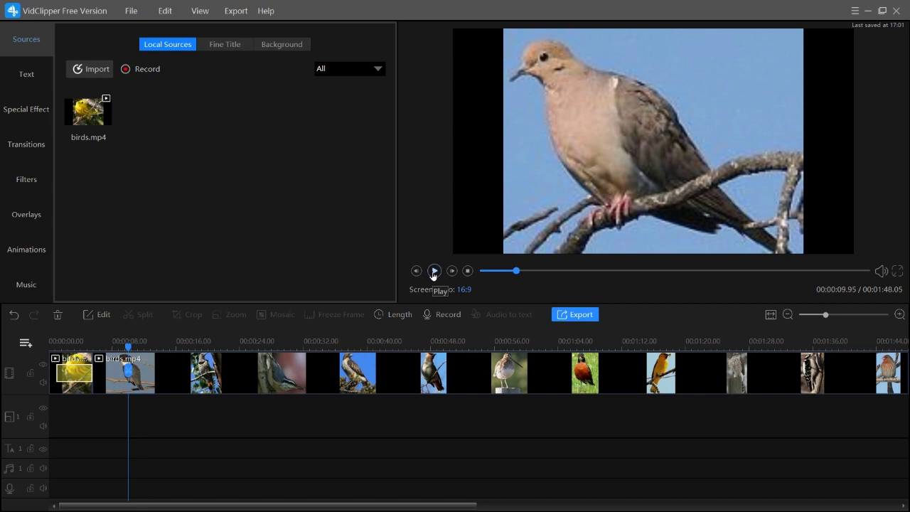
pyautogui.moveTo(130, 353); pyautogui.dragTo(162, 355)
pyautogui.click(163, 356)
pyautogui.click(160, 369)
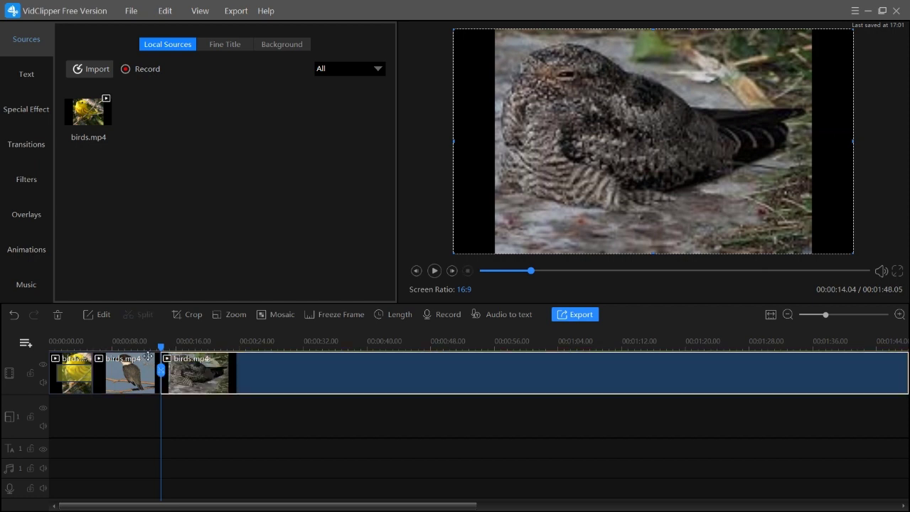
# Step: Crop the middle clip to the dove's head and upper body at about 11 seconds, retaining the aspect ratio
pyautogui.click(140, 338)
pyautogui.click(120, 369)
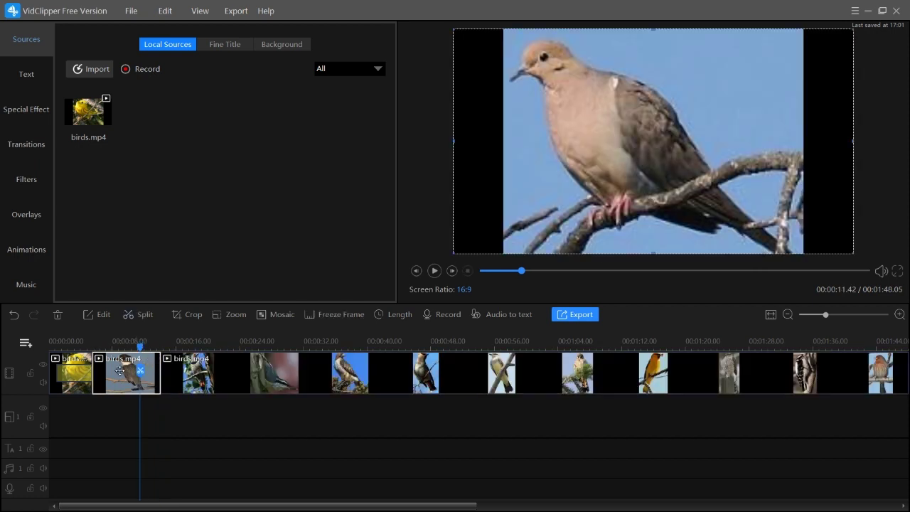
pyautogui.moveTo(143, 350); pyautogui.dragTo(140, 350)
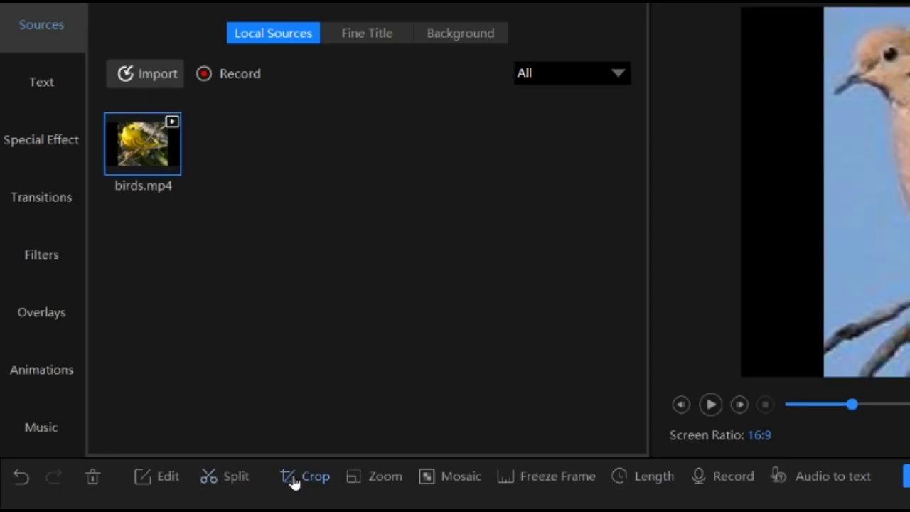
pyautogui.click(180, 317)
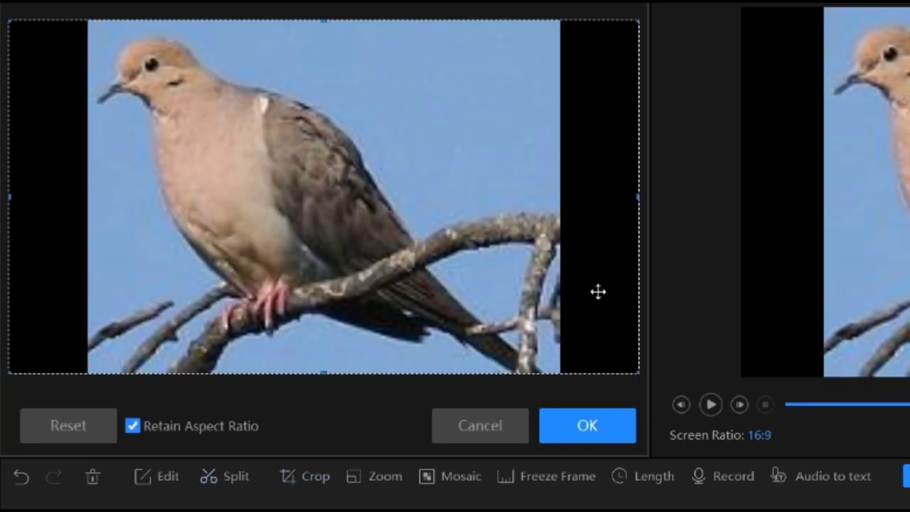
pyautogui.moveTo(637, 365); pyautogui.dragTo(276, 167)
pyautogui.moveTo(190, 128); pyautogui.dragTo(266, 122)
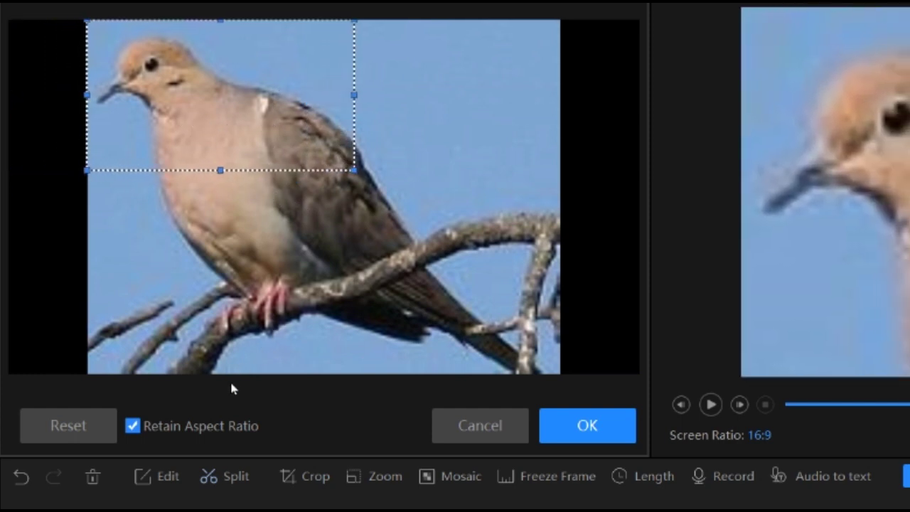
pyautogui.click(599, 432)
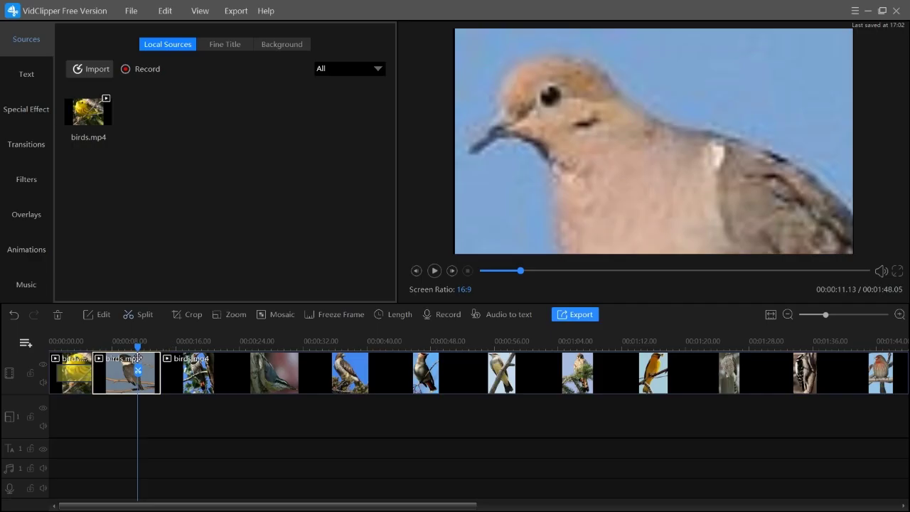
# Step: Play the video from about 0.7 to 5.6 seconds to review the first clip with its zoom effect
pyautogui.scroll(1, 138, 354)
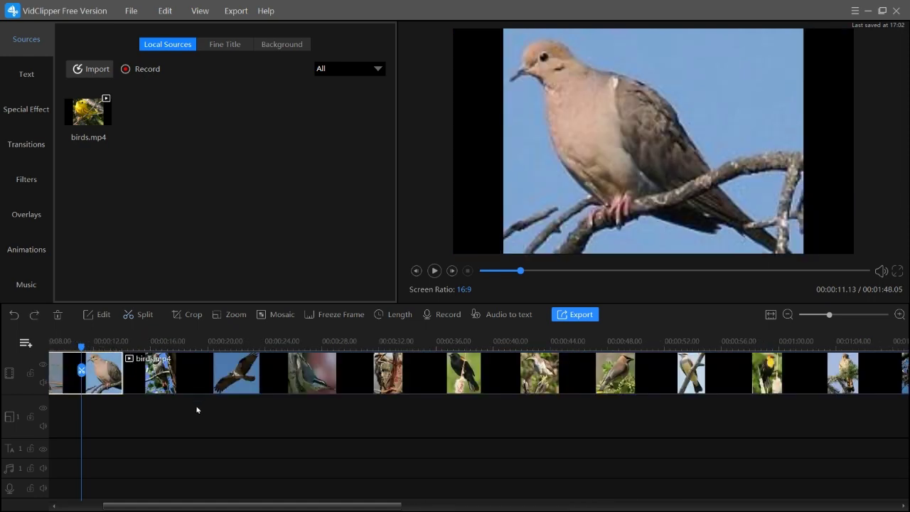
pyautogui.moveTo(227, 505); pyautogui.dragTo(184, 505)
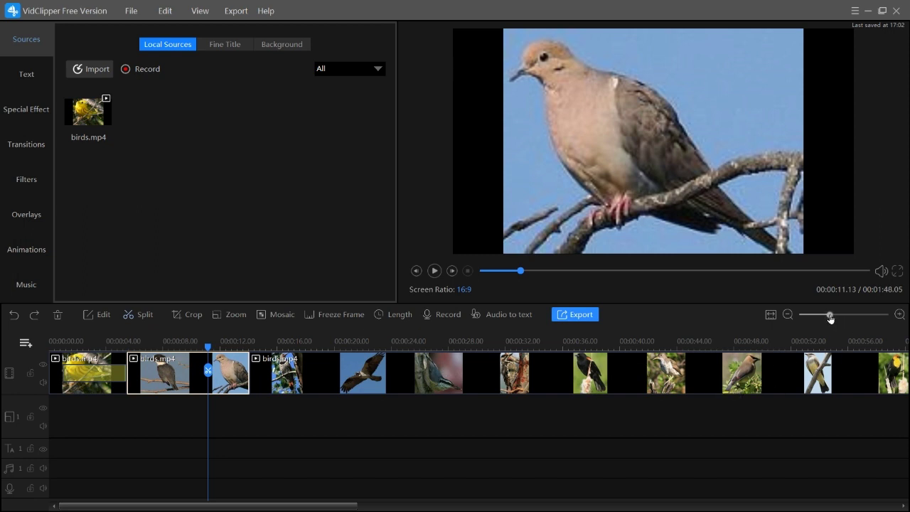
pyautogui.moveTo(830, 317)
pyautogui.mouseDown()
pyautogui.moveTo(868, 322)
pyautogui.moveTo(839, 320)
pyautogui.mouseUp()
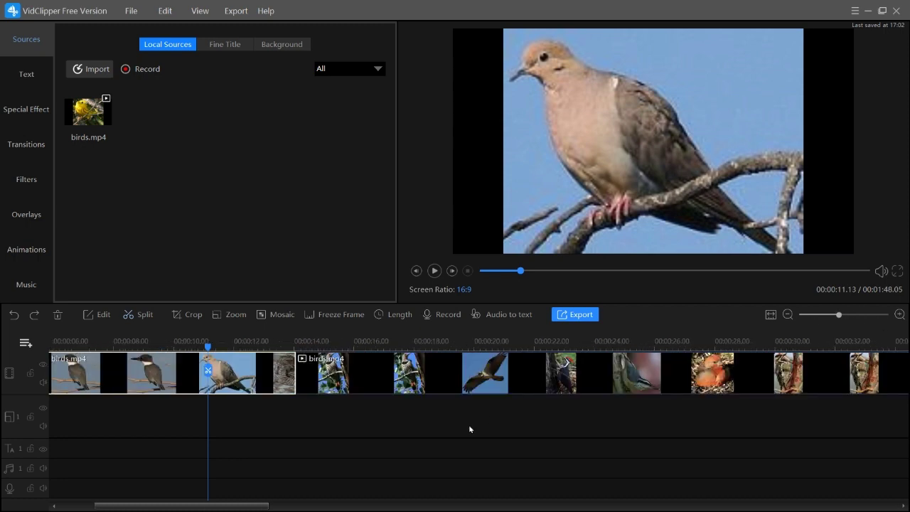
pyautogui.moveTo(236, 506); pyautogui.dragTo(91, 506)
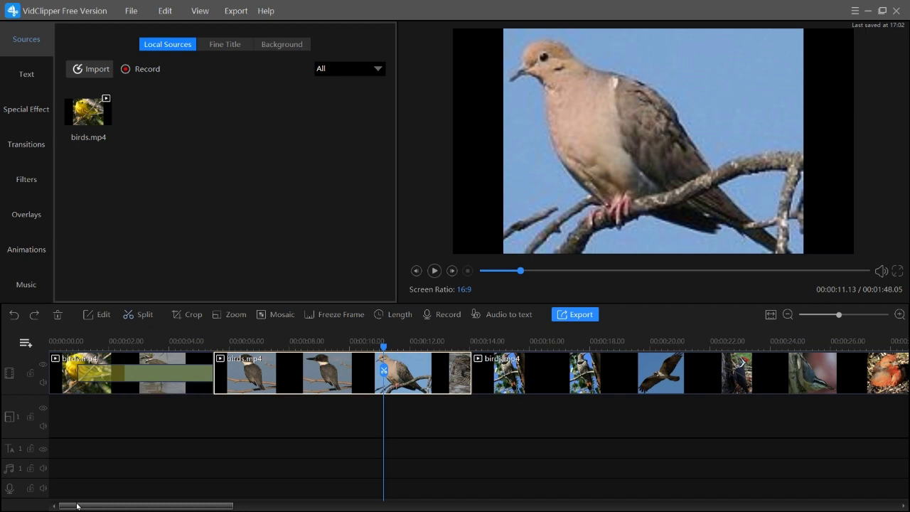
pyautogui.click(71, 344)
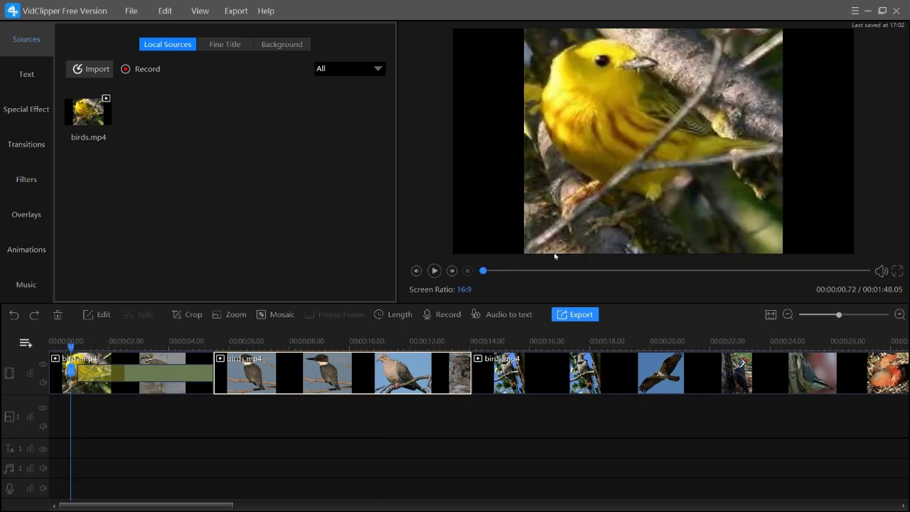
pyautogui.click(435, 270)
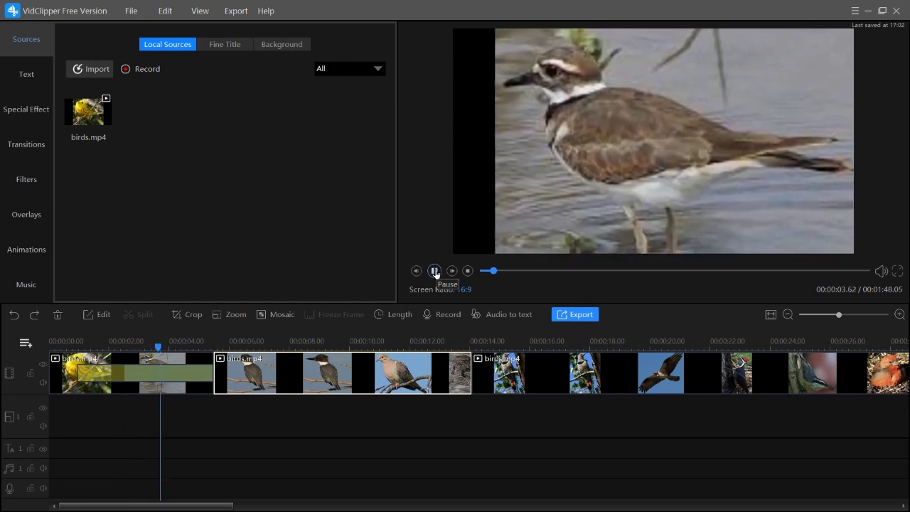
pyautogui.click(434, 271)
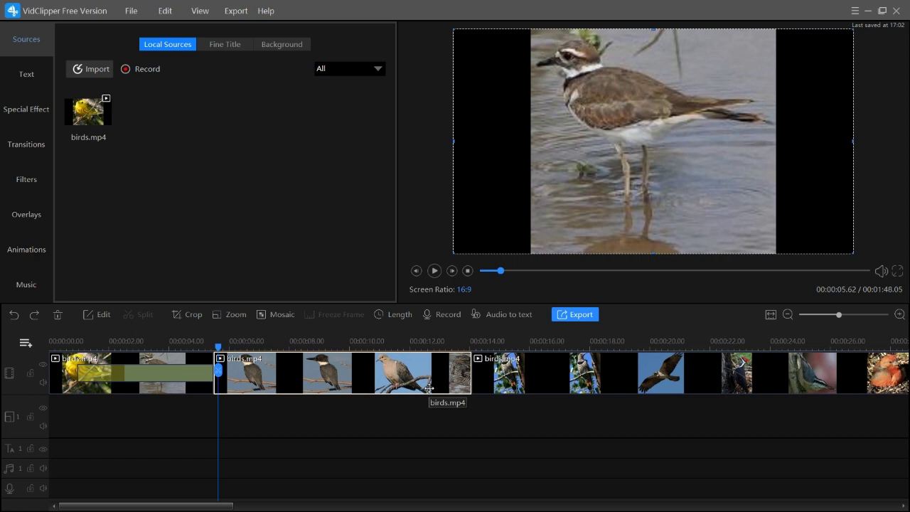
# Step: Mute all three birds.mp4 clips on the main video track
pyautogui.click(146, 392)
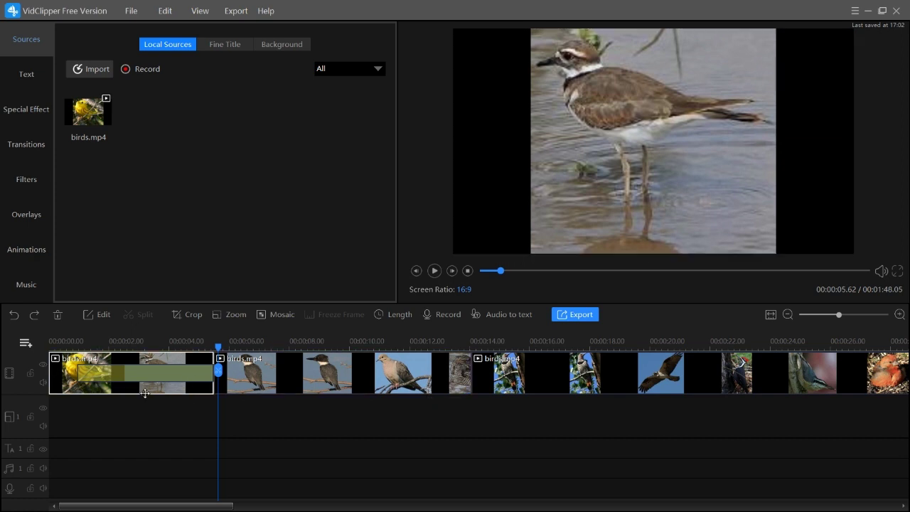
pyautogui.rightClick(145, 393)
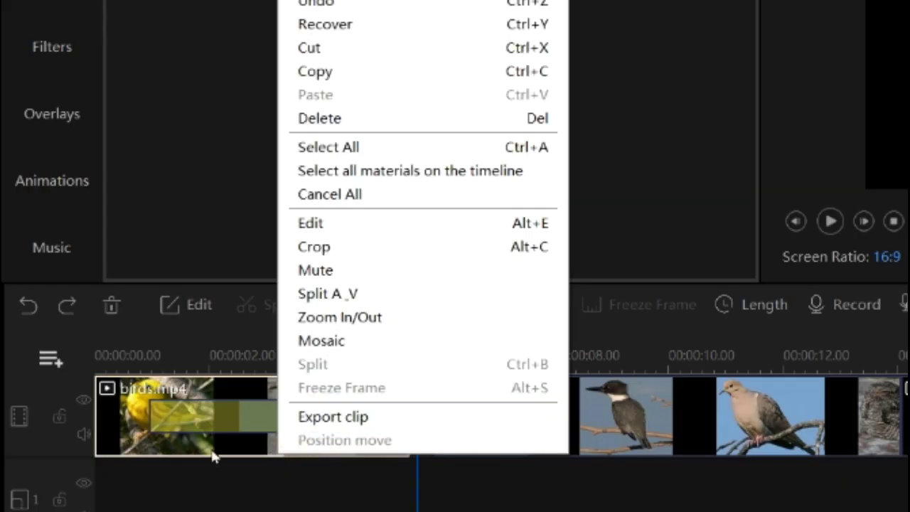
pyautogui.click(336, 270)
pyautogui.click(598, 445)
pyautogui.rightClick(597, 443)
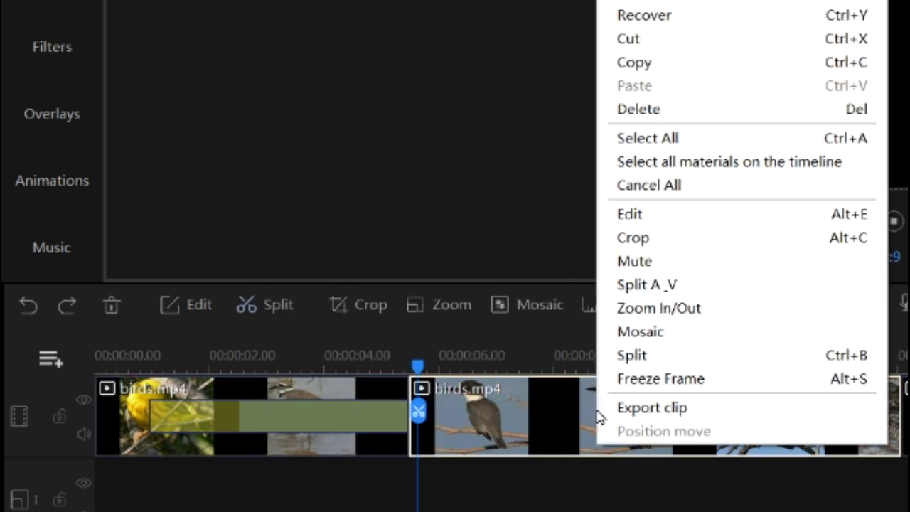
pyautogui.click(647, 261)
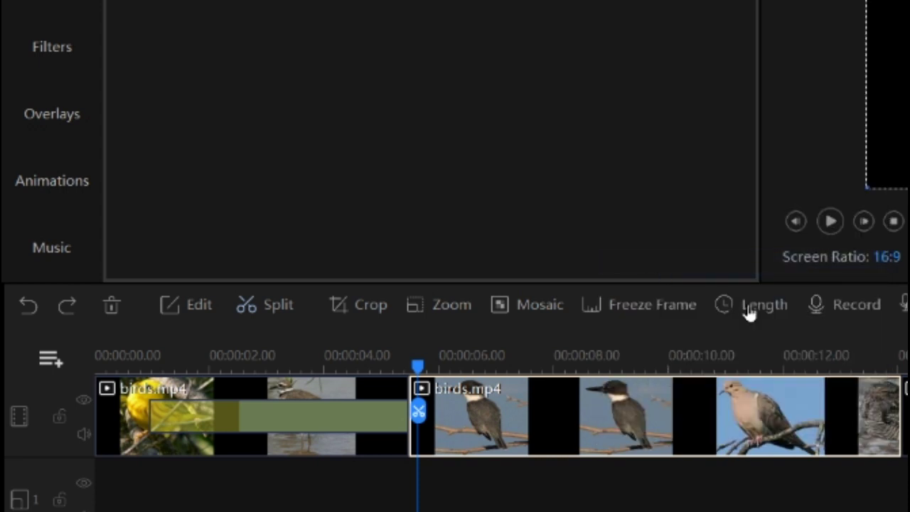
pyautogui.click(529, 373)
pyautogui.rightClick(530, 373)
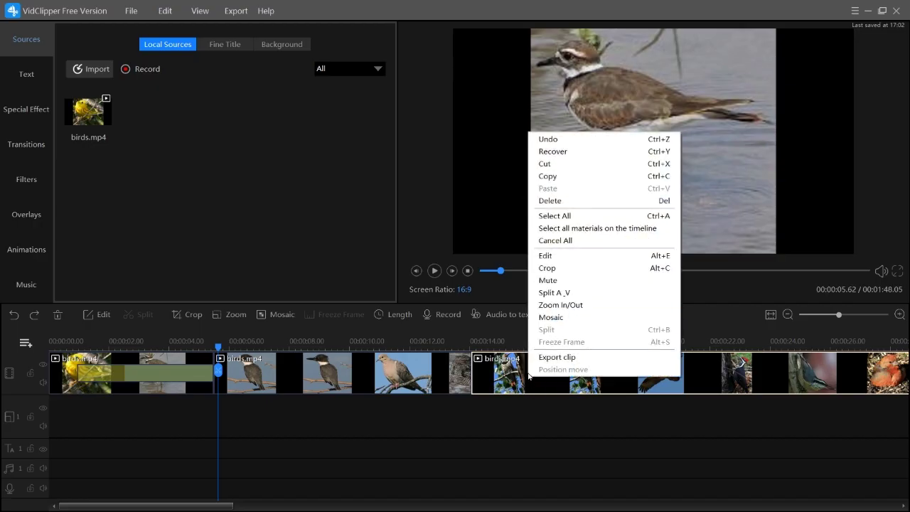
pyautogui.click(543, 281)
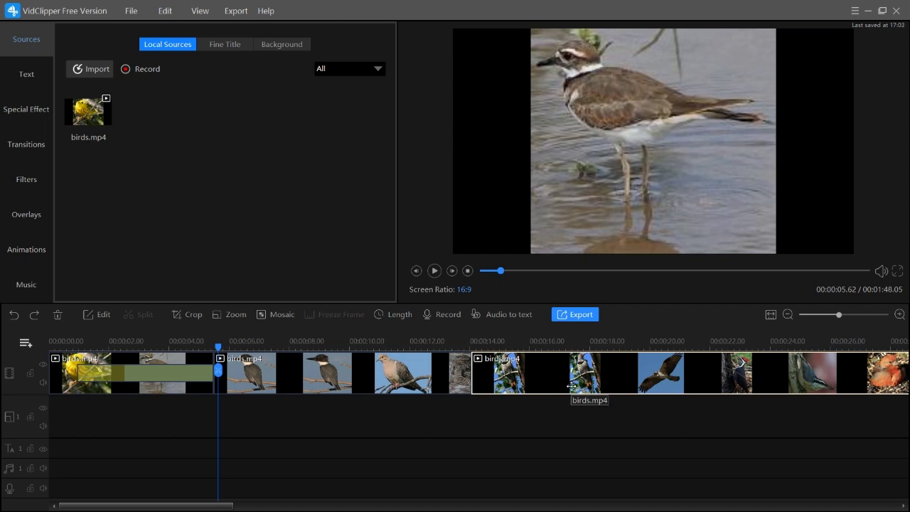
# Step: Add a subtitle reading "Birds" starting at about 6.5 seconds, over the middle clip
pyautogui.click(329, 374)
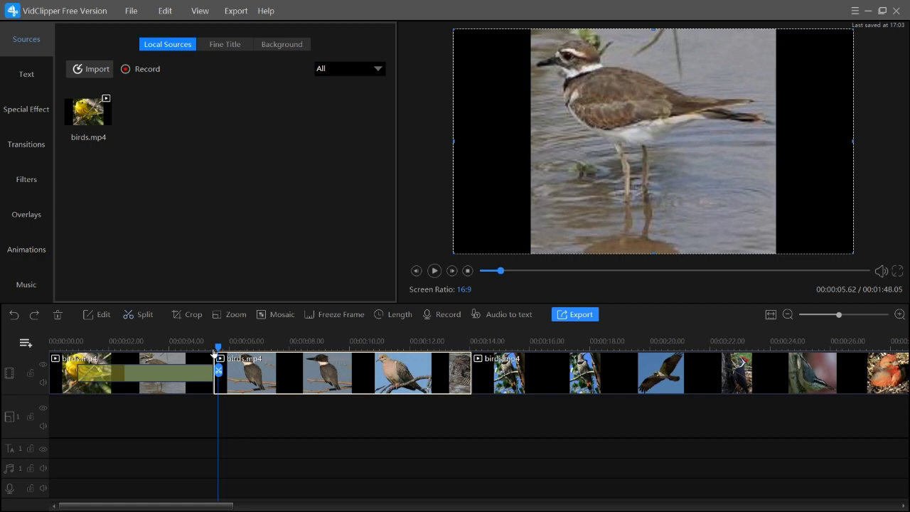
pyautogui.moveTo(218, 347); pyautogui.dragTo(248, 345)
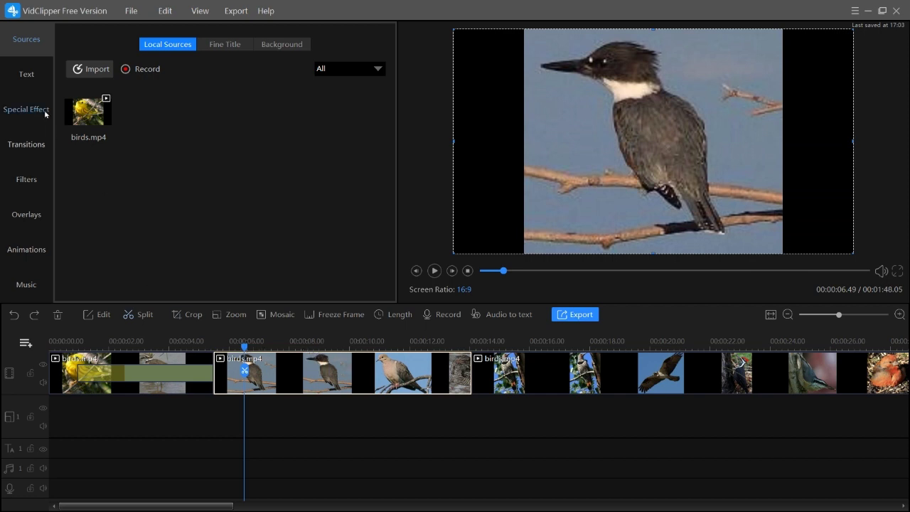
pyautogui.click(27, 78)
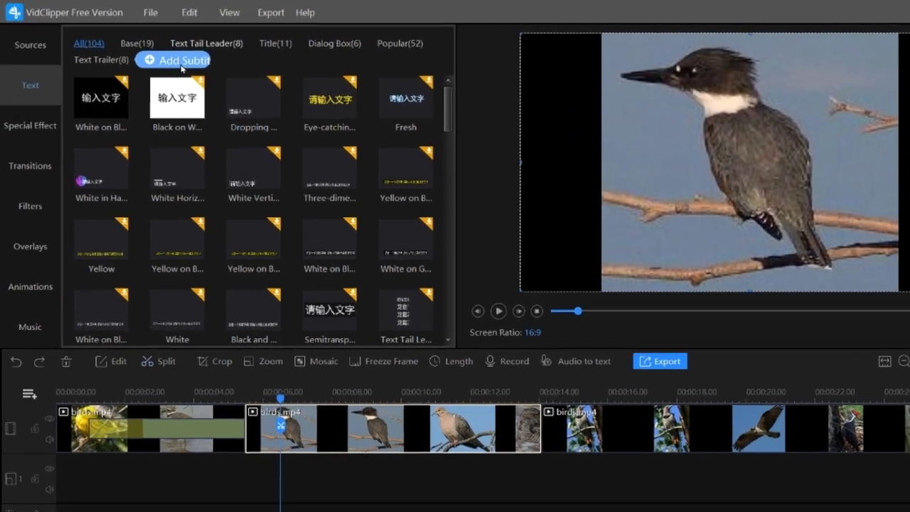
pyautogui.click(158, 57)
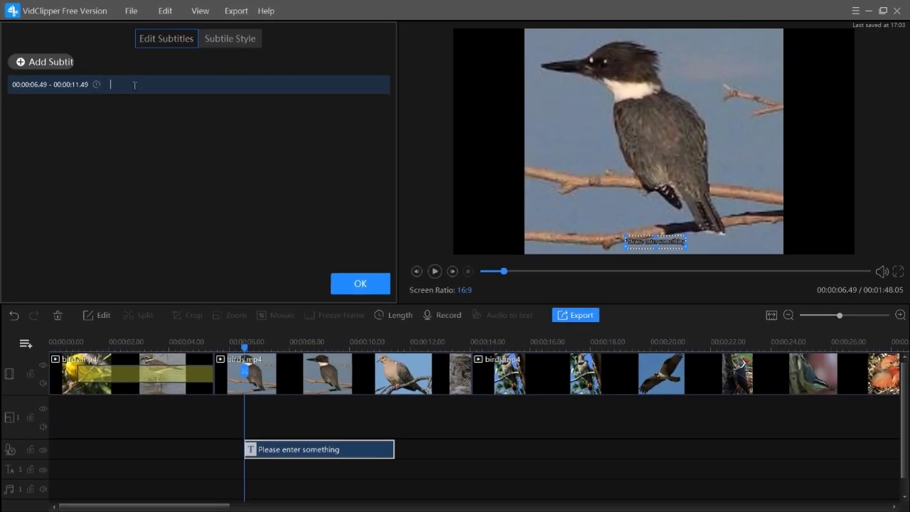
pyautogui.write('Birds')
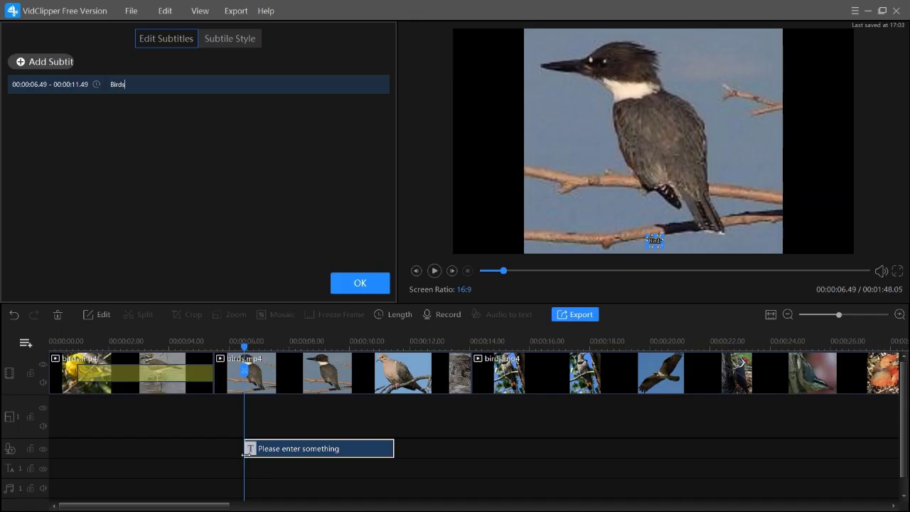
# Step: Extend the Birds subtitle from 0 to about 27.7 seconds, and enlarge and center it over the lower part of the picture
pyautogui.moveTo(246, 448); pyautogui.dragTo(51, 449)
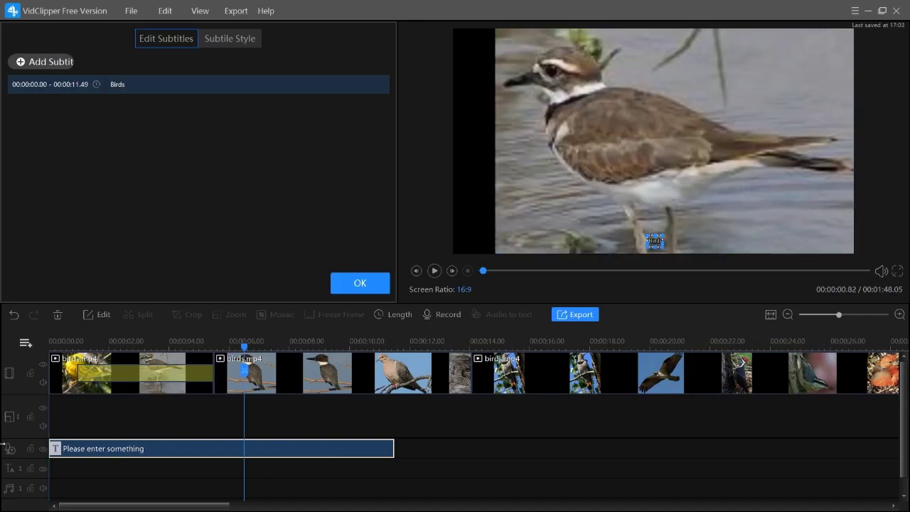
pyautogui.moveTo(627, 412); pyautogui.dragTo(906, 413)
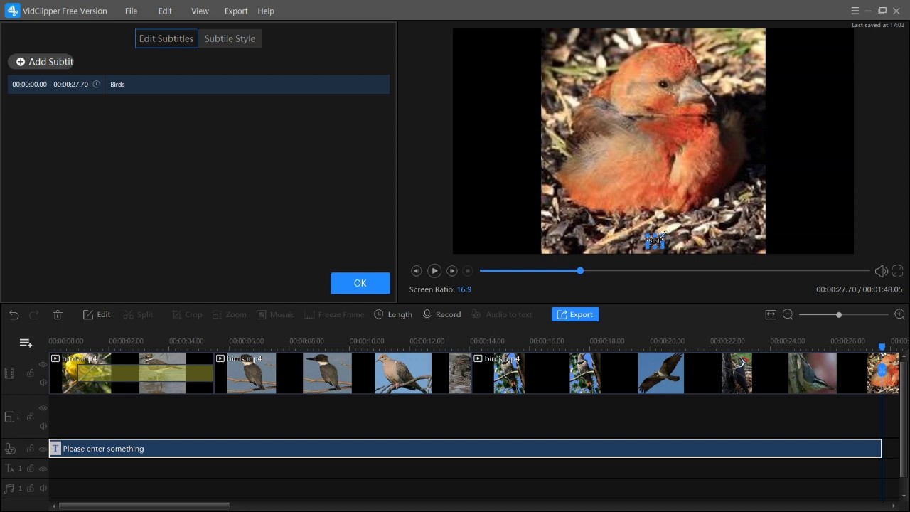
pyautogui.moveTo(663, 235); pyautogui.dragTo(844, 157)
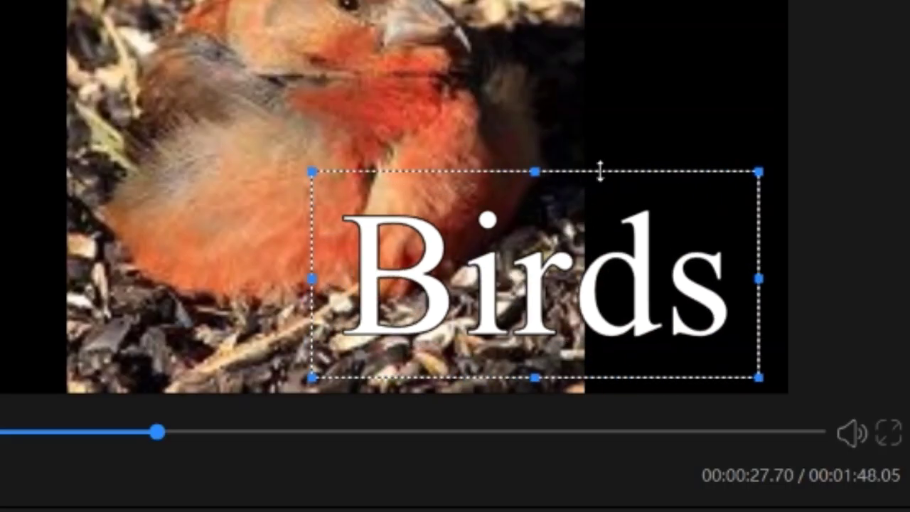
pyautogui.moveTo(511, 368); pyautogui.dragTo(317, 325)
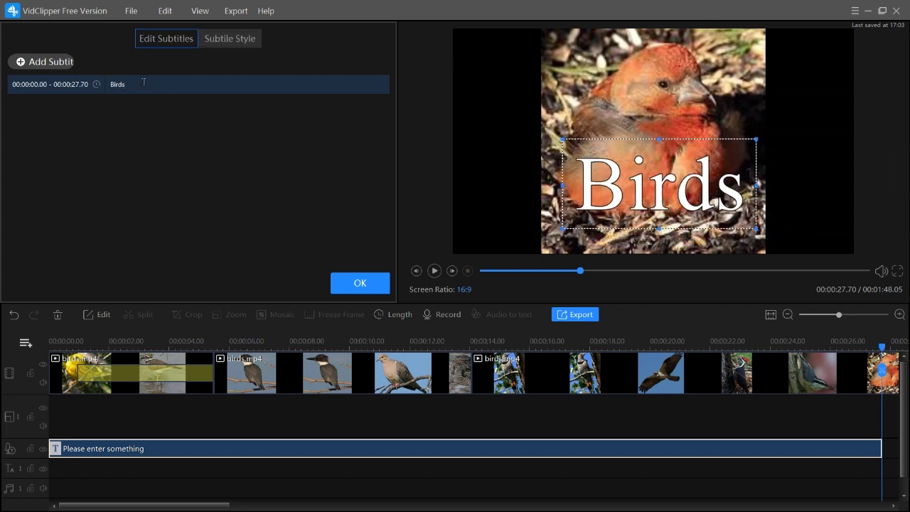
# Step: Apply the default style with the semi-transparent gray character background to the Birds subtitle
pyautogui.click(143, 83)
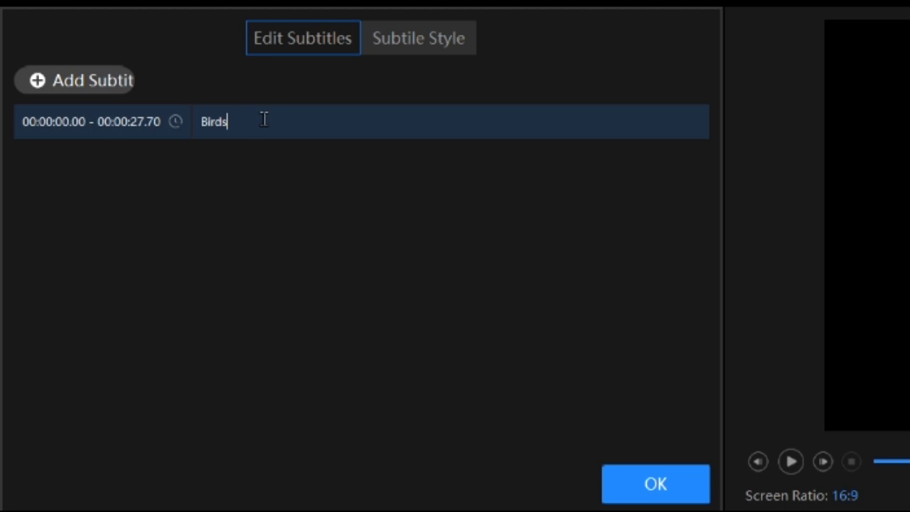
pyautogui.click(426, 34)
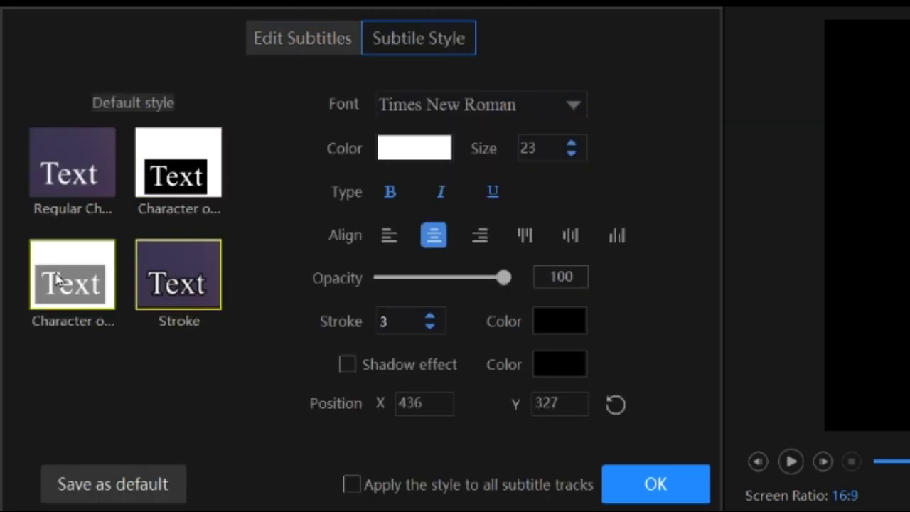
pyautogui.click(74, 300)
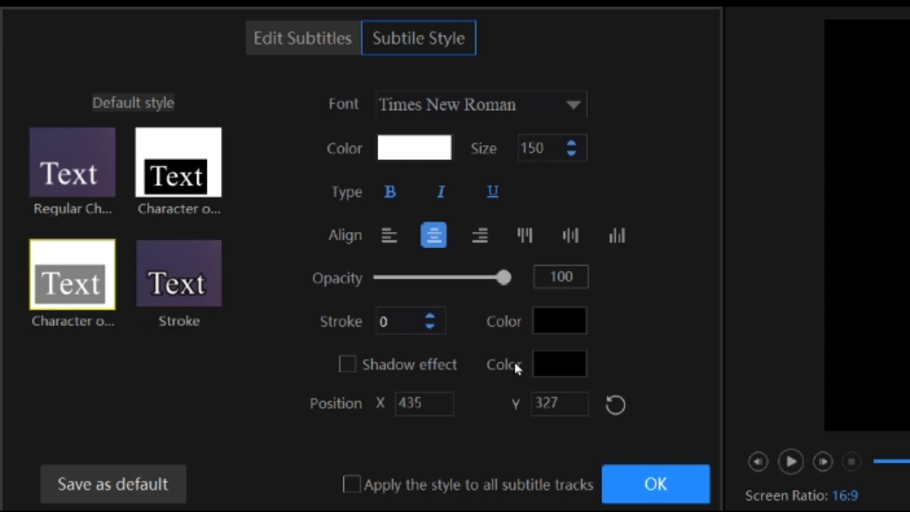
# Step: Confirm white as the Birds subtitle's text color and set its stroke color to orange
pyautogui.moveTo(507, 282); pyautogui.dragTo(564, 305)
pyautogui.click(435, 146)
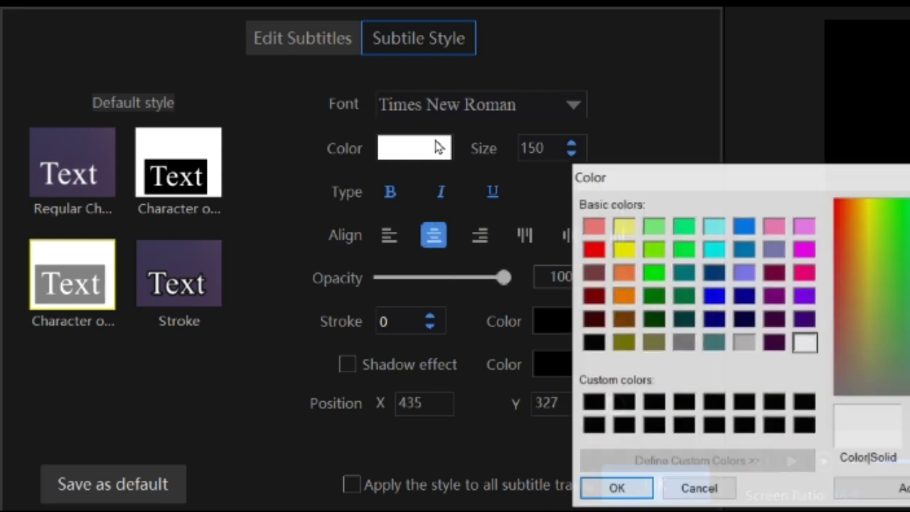
pyautogui.press('Return')
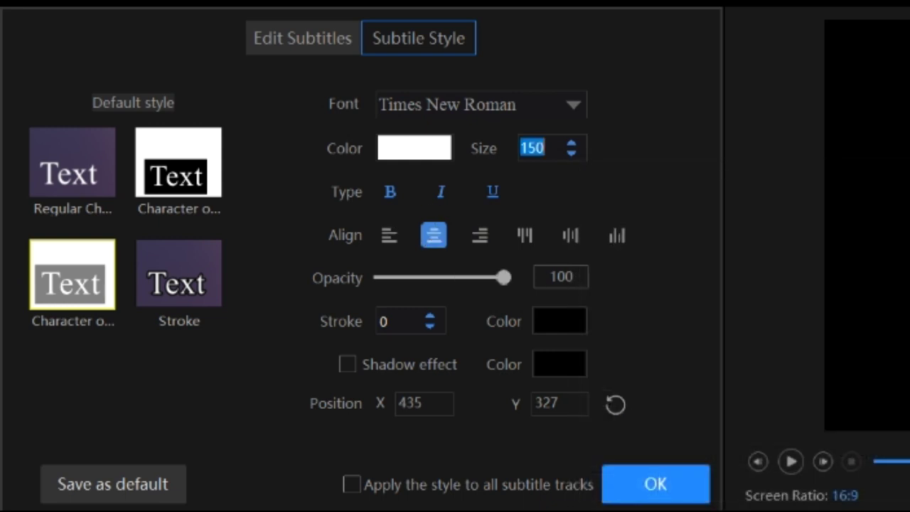
pyautogui.click(551, 316)
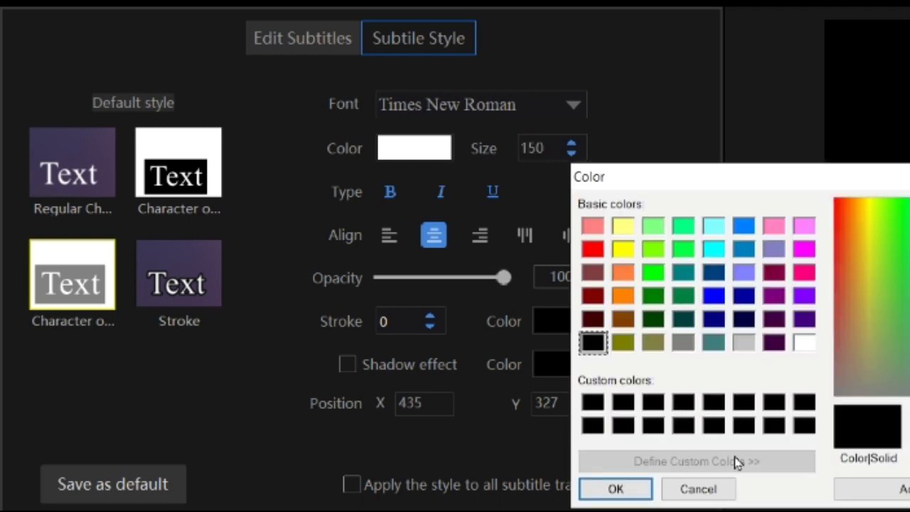
pyautogui.click(624, 296)
pyautogui.click(615, 488)
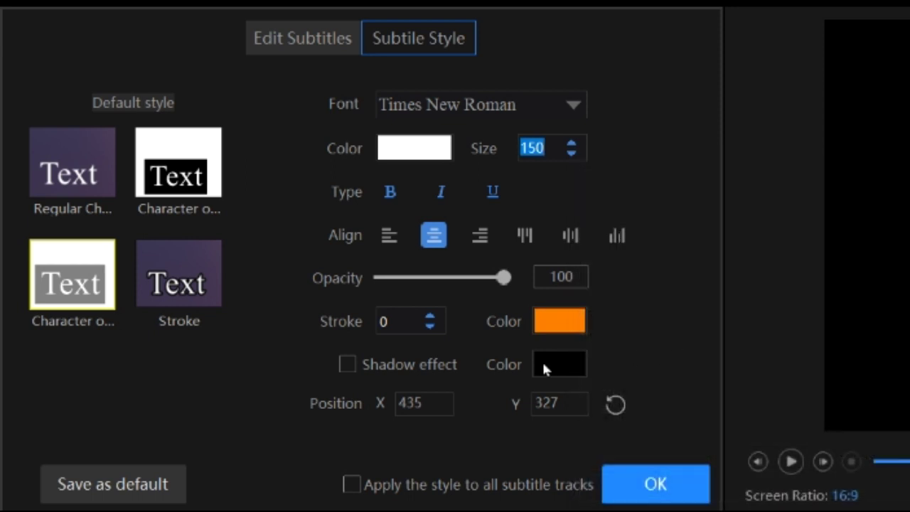
pyautogui.click(660, 298)
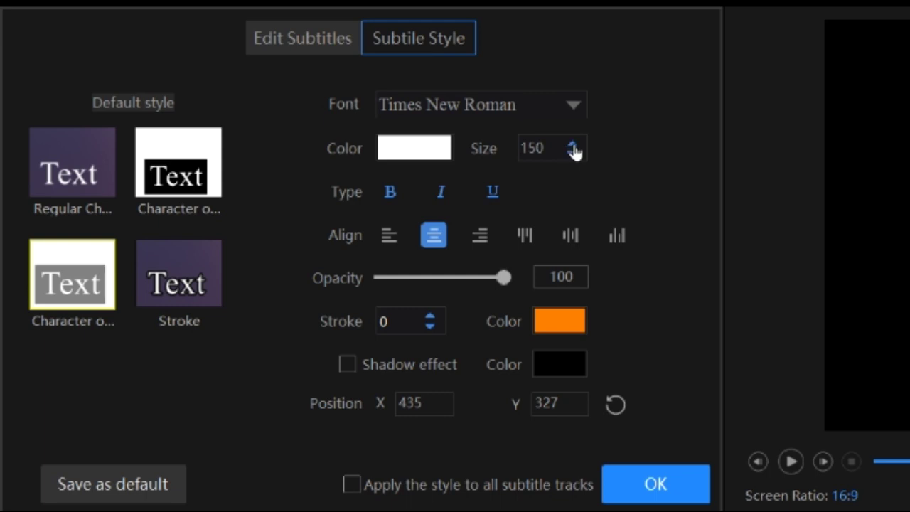
# Step: Change the Birds subtitle's font to Winter Creative and apply the subtitle style
pyautogui.click(574, 107)
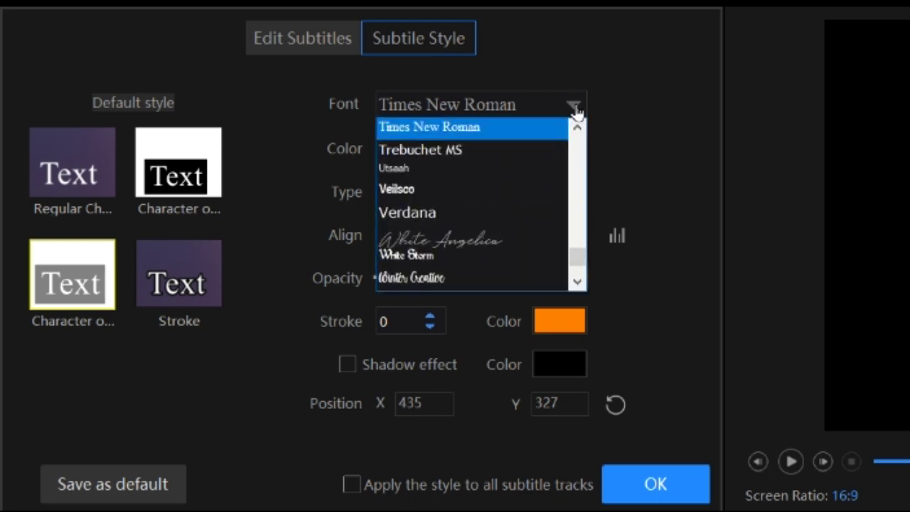
pyautogui.scroll(-1, 439, 214)
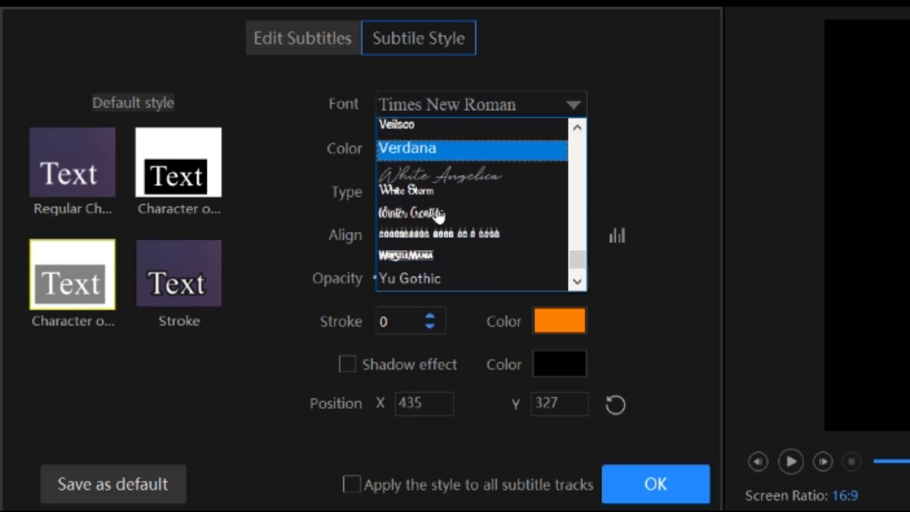
pyautogui.click(431, 216)
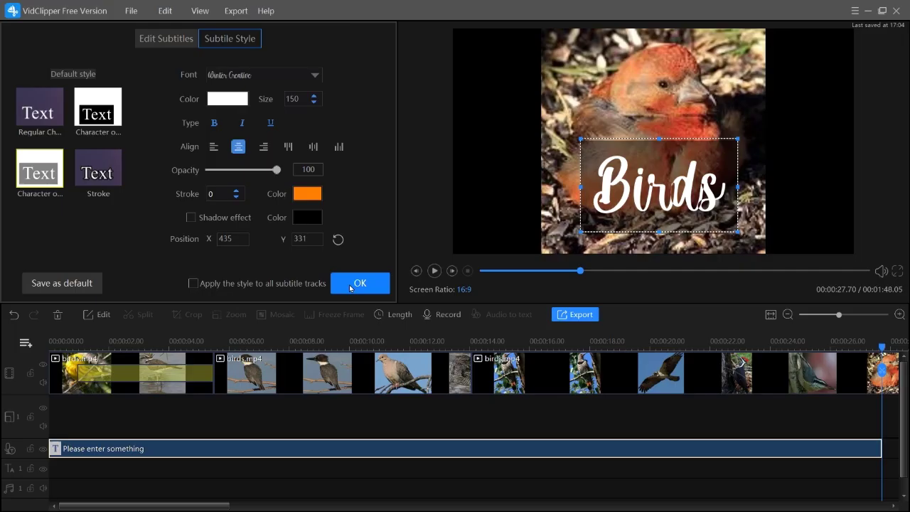
pyautogui.click(350, 287)
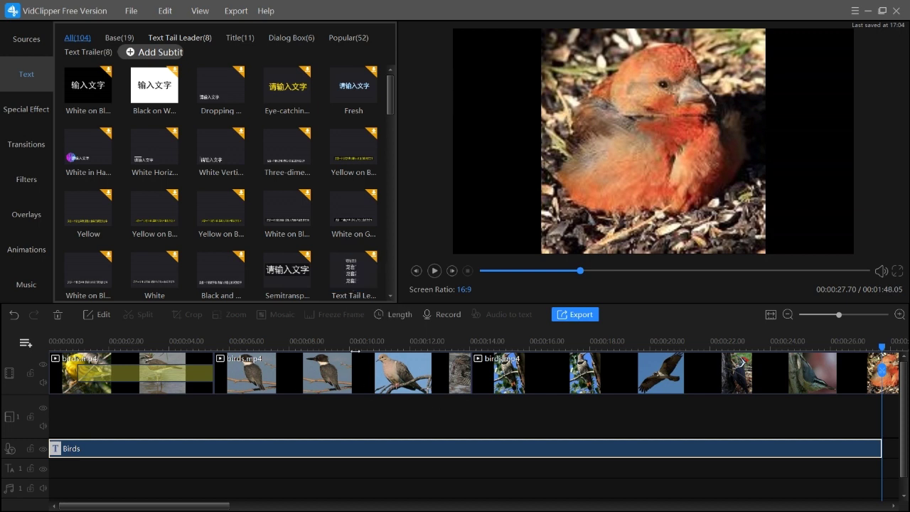
# Step: Place the playhead at about 43.24 seconds and open the third birds.mp4 clip for editing
pyautogui.moveTo(838, 315); pyautogui.dragTo(825, 317)
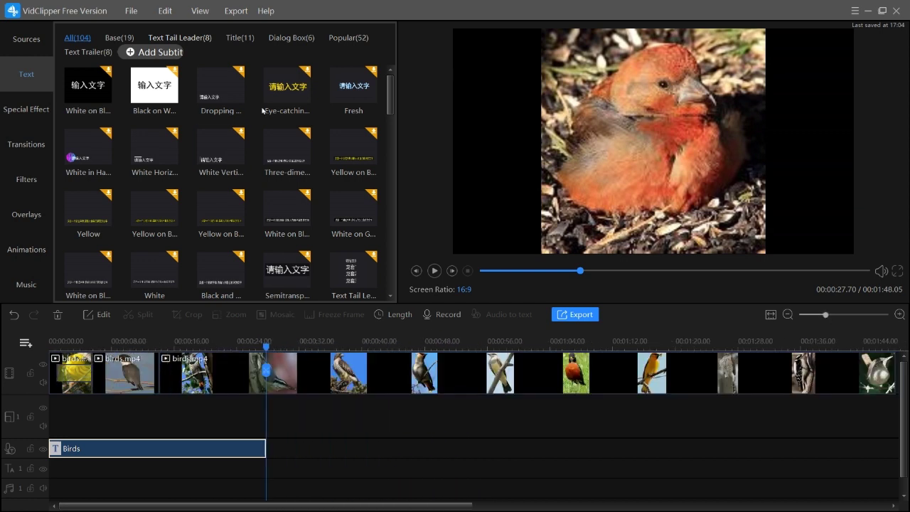
pyautogui.moveTo(266, 348); pyautogui.dragTo(280, 352)
pyautogui.click(388, 464)
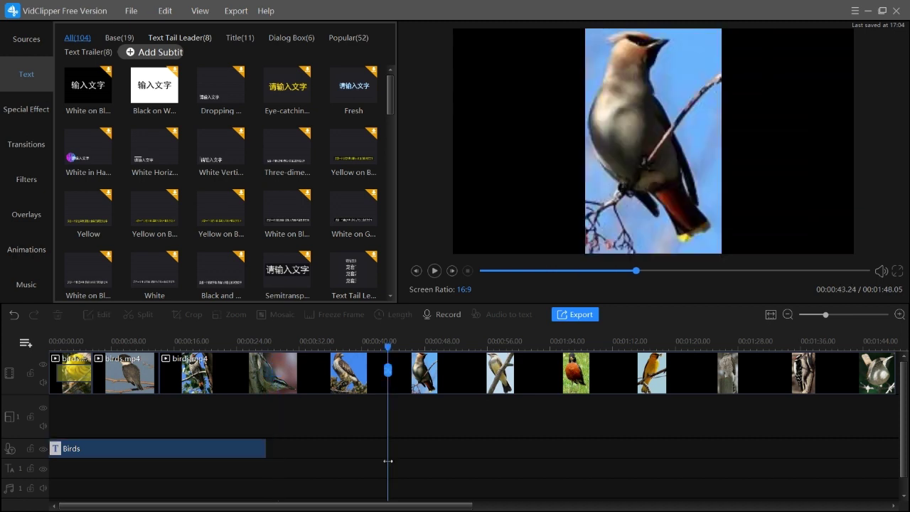
pyautogui.click(284, 357)
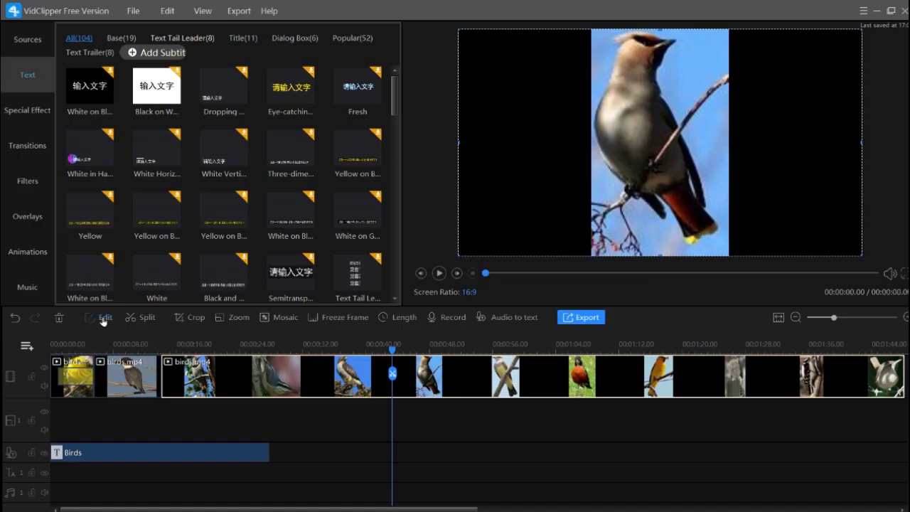
pyautogui.click(103, 321)
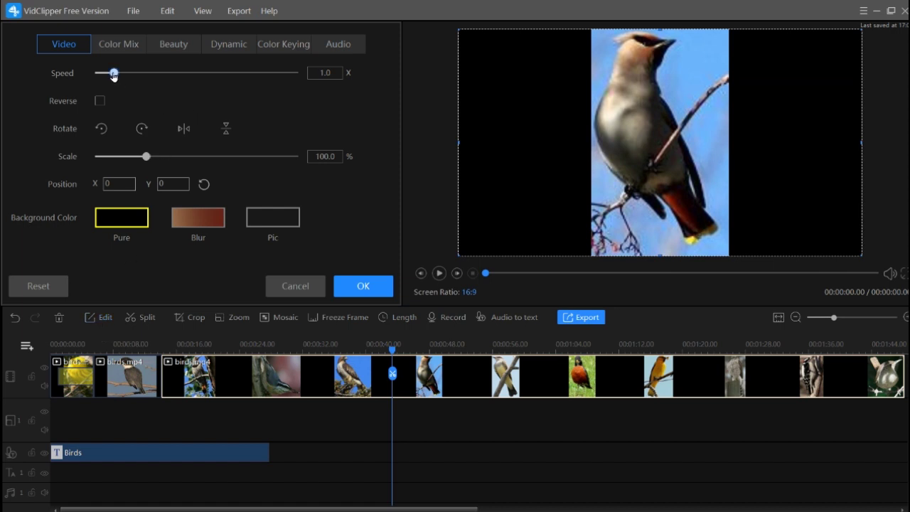
# Step: Try a 2.2x speed and left 90° rotations on the third clip, restoring its original speed and orientation
pyautogui.moveTo(113, 75); pyautogui.dragTo(137, 79)
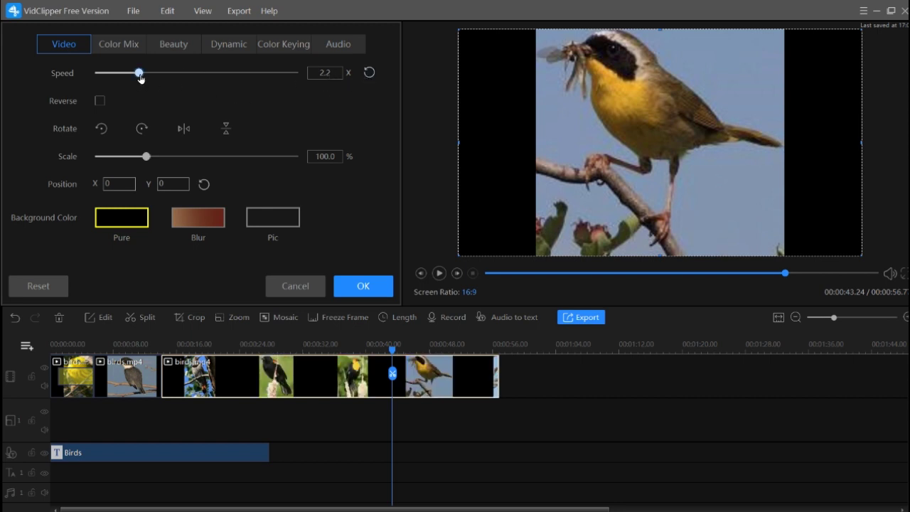
pyautogui.click(369, 74)
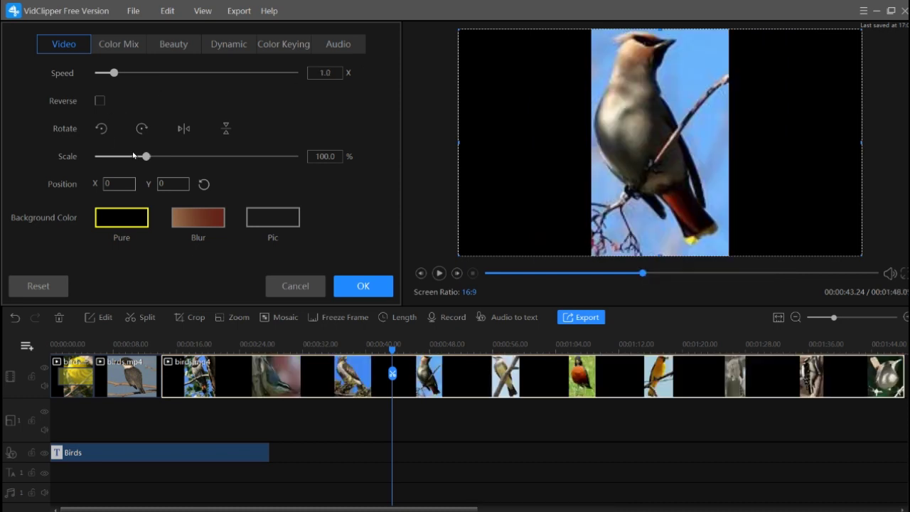
pyautogui.click(101, 130)
pyautogui.click(101, 130)
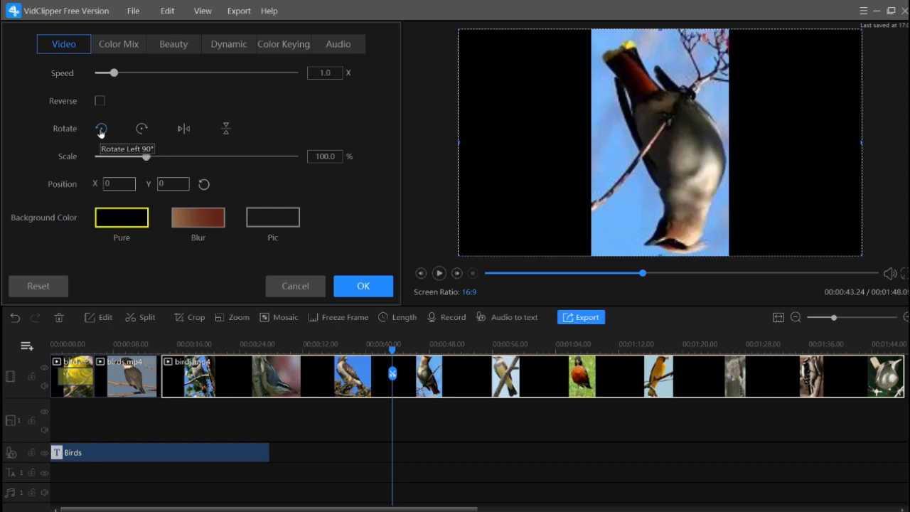
pyautogui.click(101, 129)
pyautogui.click(101, 129)
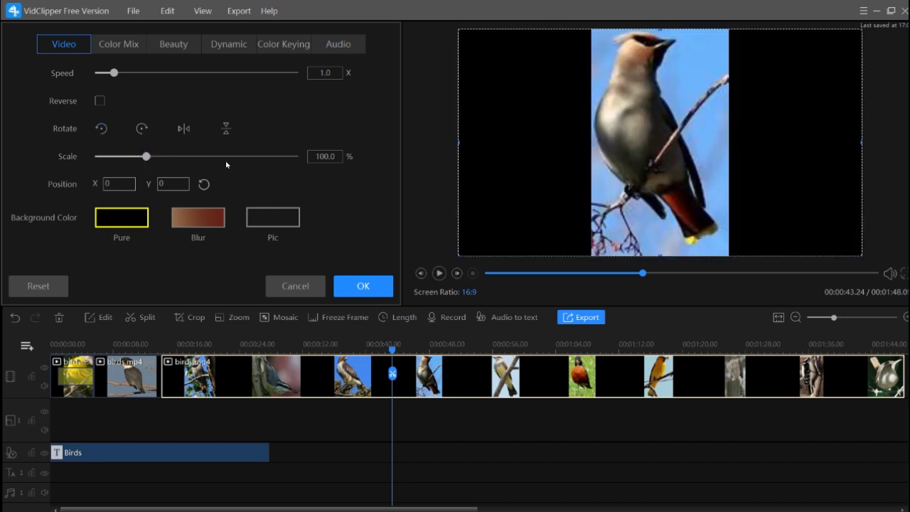
# Step: Try scaling the third clip to 208.9% and reset its scale
pyautogui.moveTo(185, 164); pyautogui.dragTo(202, 156)
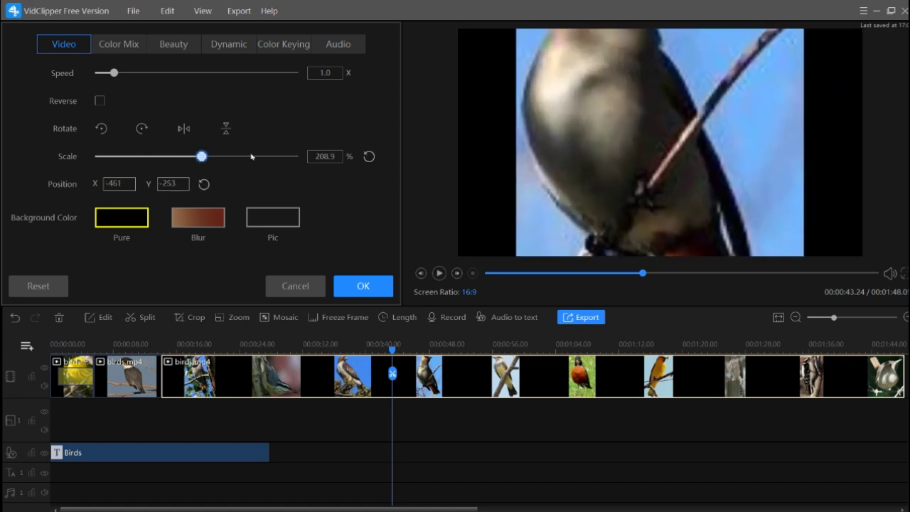
pyautogui.click(370, 158)
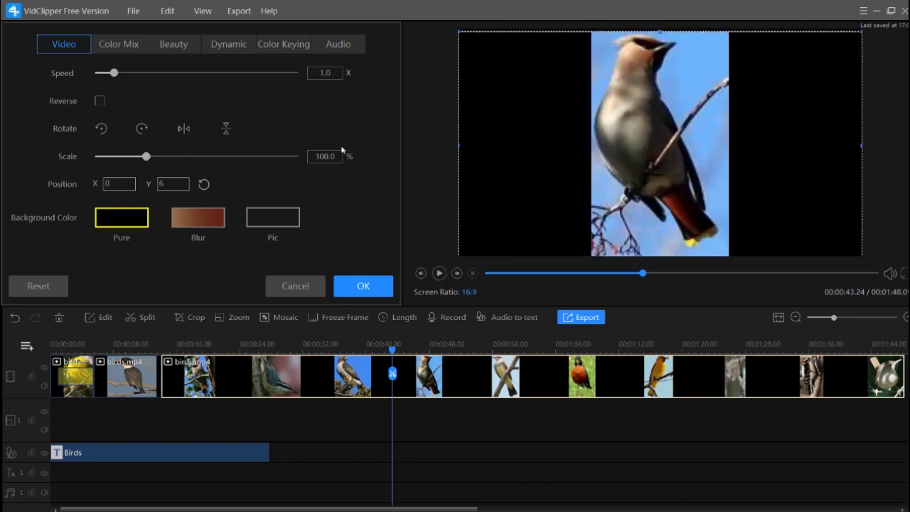
# Step: Try a contrast of -7, a saturation change and a brightness of 13 on the third clip, resetting each
pyautogui.click(142, 47)
pyautogui.moveTo(195, 71); pyautogui.dragTo(189, 100)
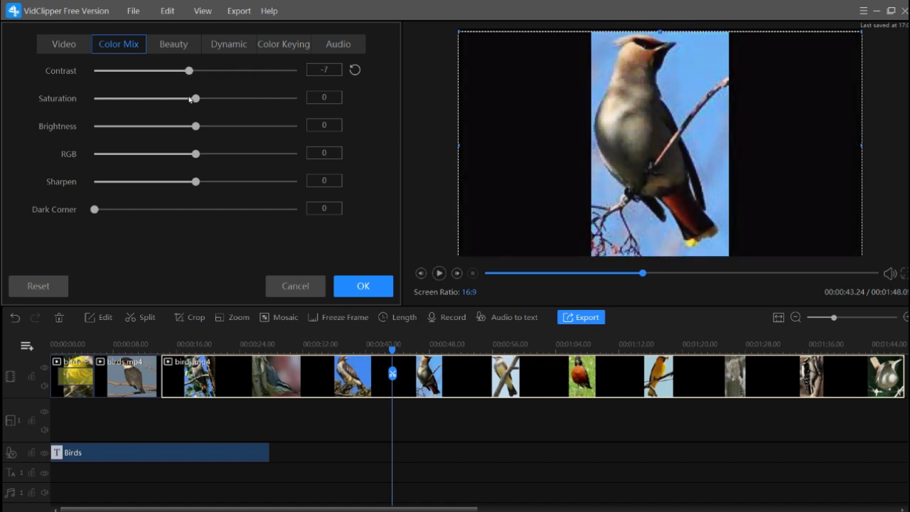
pyautogui.click(355, 71)
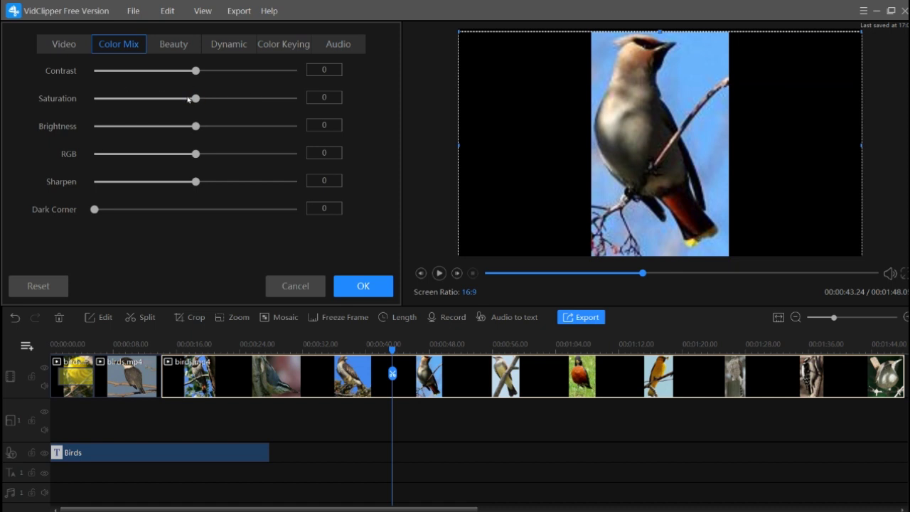
pyautogui.moveTo(196, 100); pyautogui.dragTo(209, 127)
pyautogui.click(356, 99)
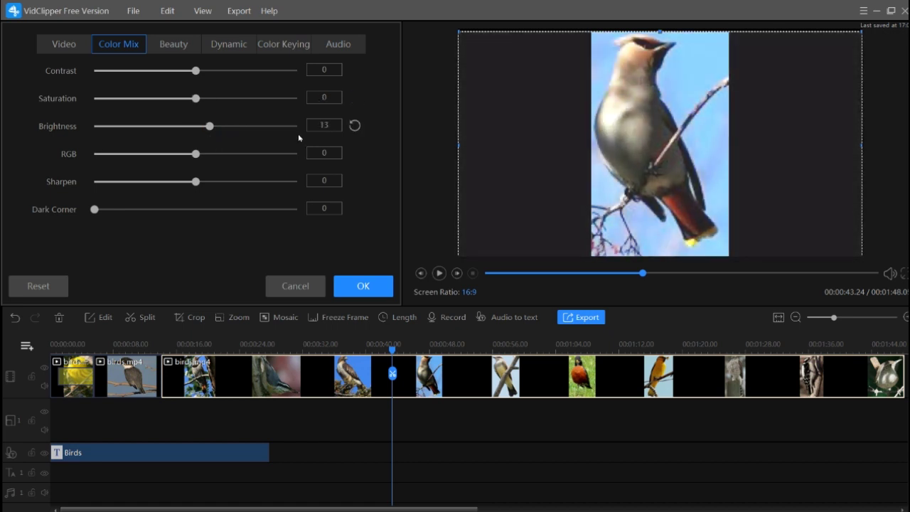
pyautogui.click(354, 127)
# Step: Try an RGB value of 20, a sharpen value of 18 and a dark corner on the third clip, resetting each
pyautogui.moveTo(196, 155); pyautogui.dragTo(212, 182)
pyautogui.moveTo(98, 211); pyautogui.dragTo(225, 223)
pyautogui.click(354, 209)
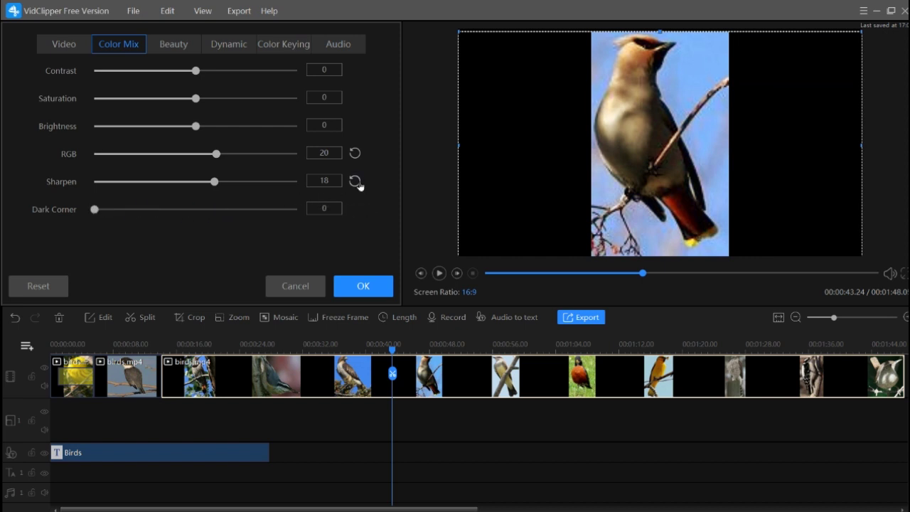
pyautogui.click(356, 155)
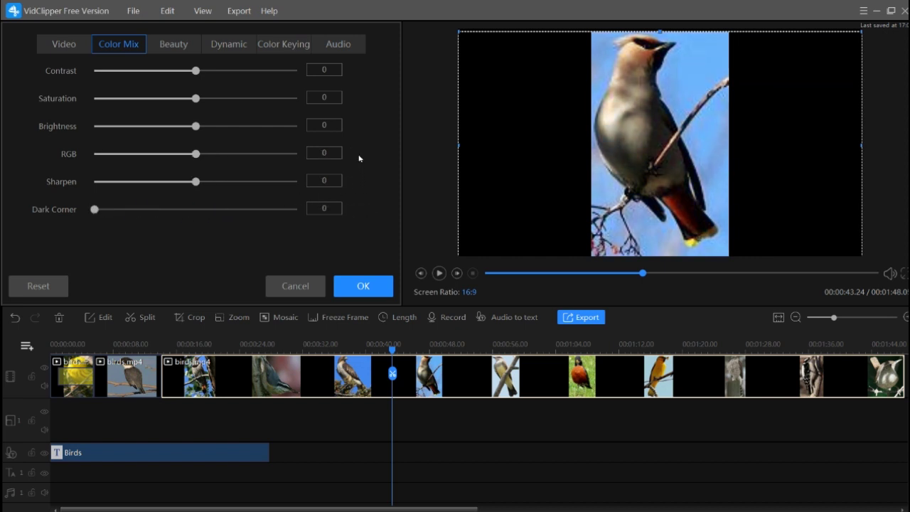
# Step: Try the beauty effects Buffing at 19 and Highlight at 32 on the third clip, resetting each
pyautogui.click(170, 44)
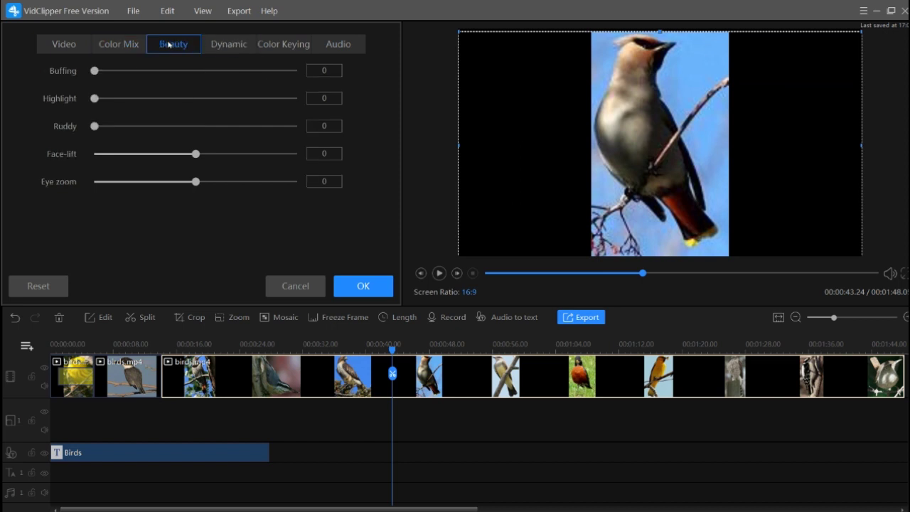
pyautogui.moveTo(95, 71); pyautogui.dragTo(130, 71)
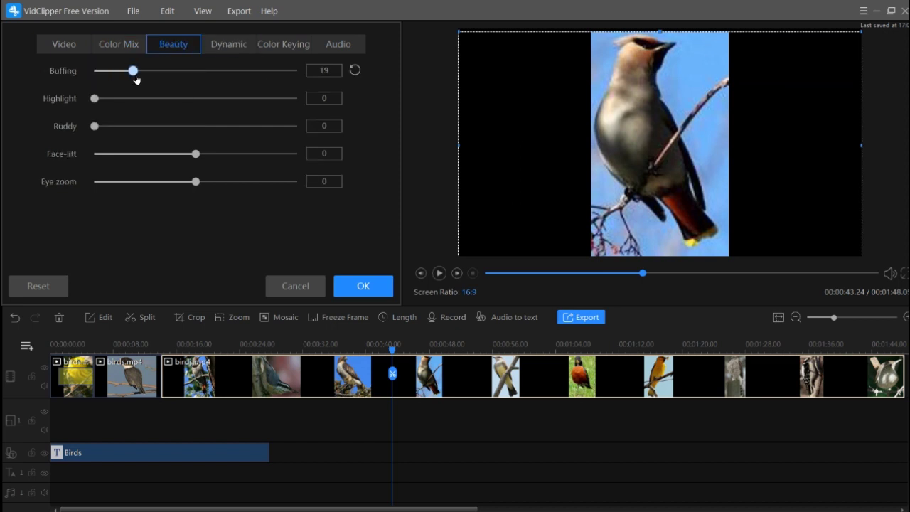
pyautogui.click(354, 70)
pyautogui.moveTo(91, 101); pyautogui.dragTo(155, 105)
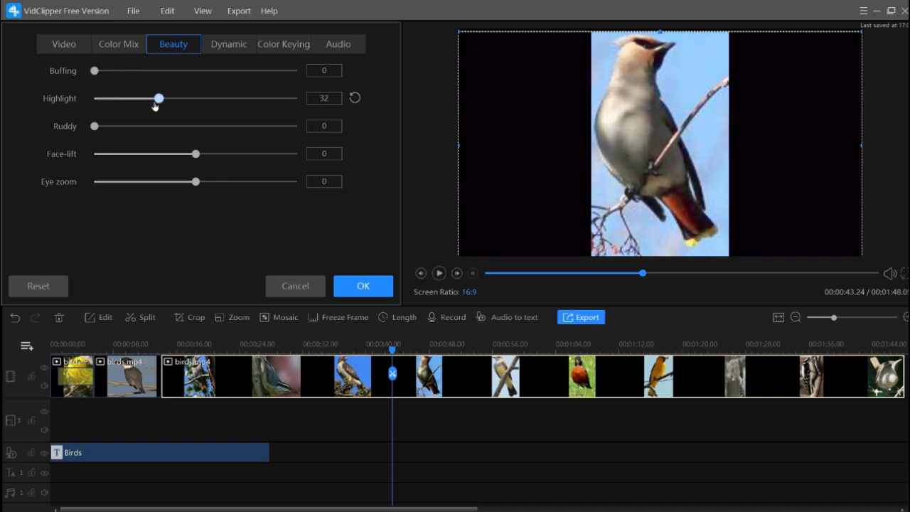
pyautogui.click(355, 99)
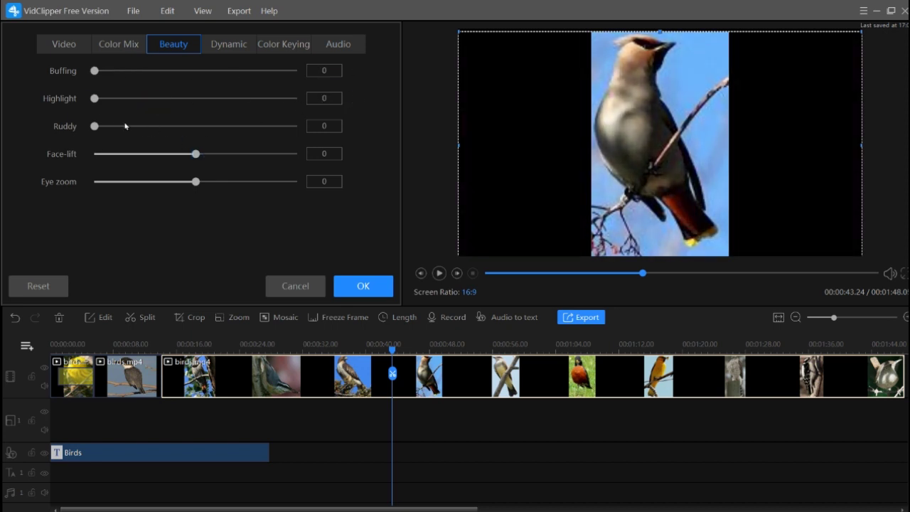
# Step: Try the Ruddy and Face-lift beauty effects on the third clip, resetting each
pyautogui.moveTo(96, 127); pyautogui.dragTo(208, 131)
pyautogui.click(355, 127)
pyautogui.moveTo(200, 155); pyautogui.dragTo(230, 157)
pyautogui.click(352, 160)
# Step: Apply the Rotate animation to the third clip and preview it from about 13.6 seconds
pyautogui.click(235, 48)
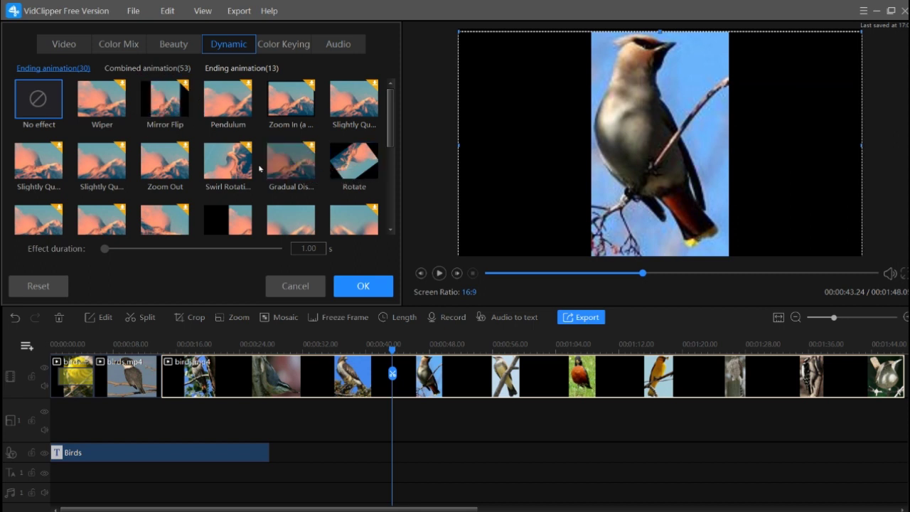
pyautogui.scroll(-1, 284, 167)
pyautogui.scroll(1, 298, 165)
pyautogui.doubleClick(356, 163)
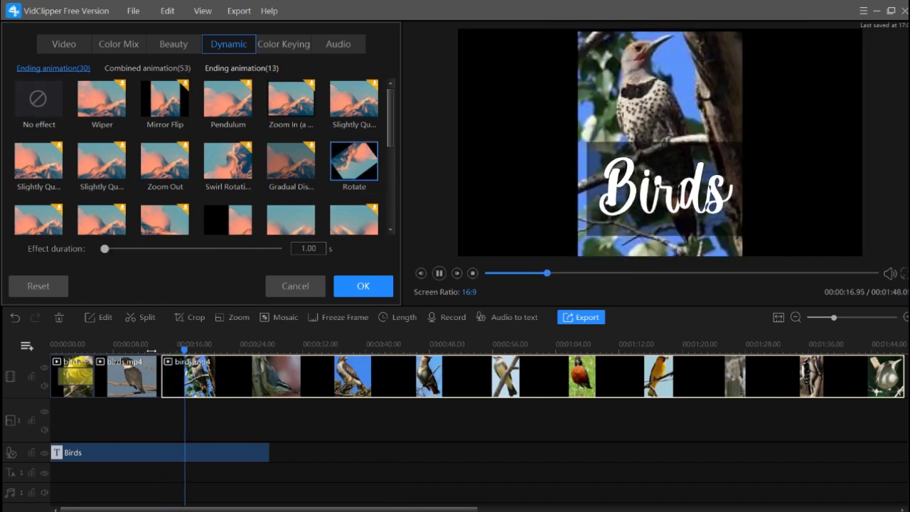
pyautogui.click(439, 274)
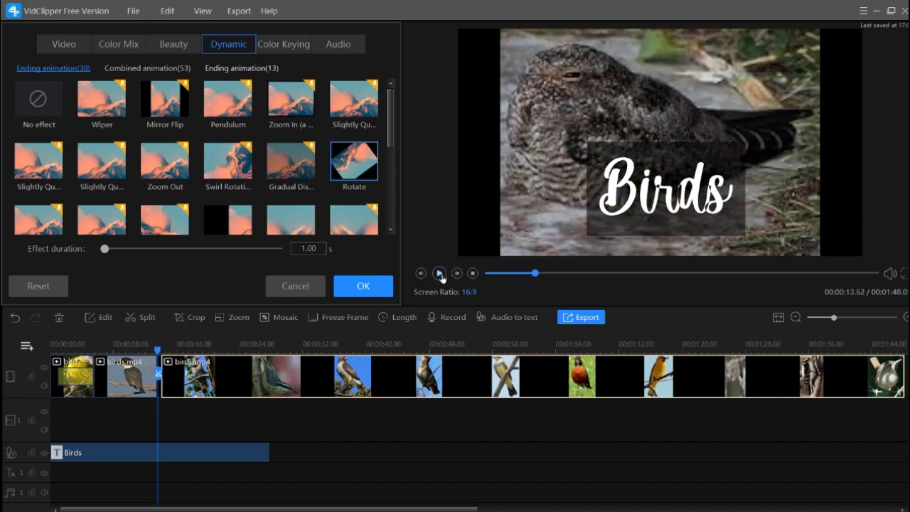
pyautogui.click(439, 274)
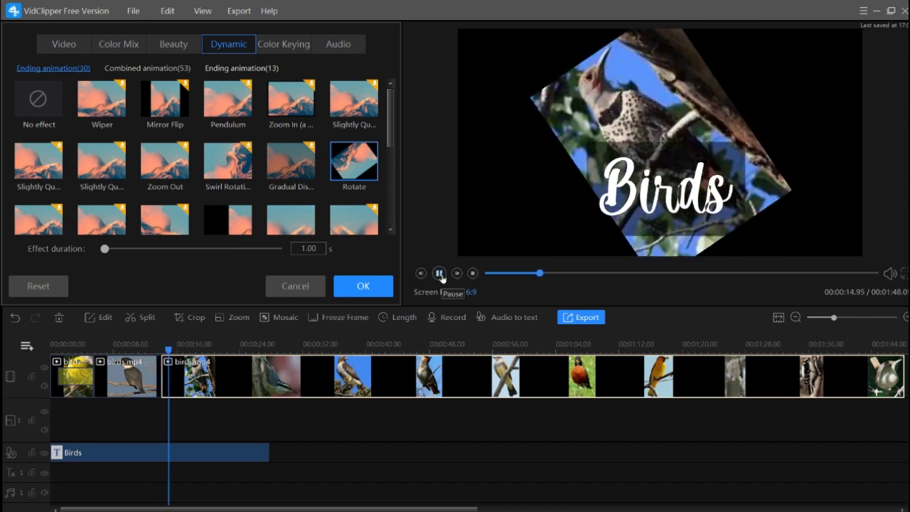
# Step: Play the video from the start to preview the Rotate animation on the third clip, and pause after it
pyautogui.click(420, 274)
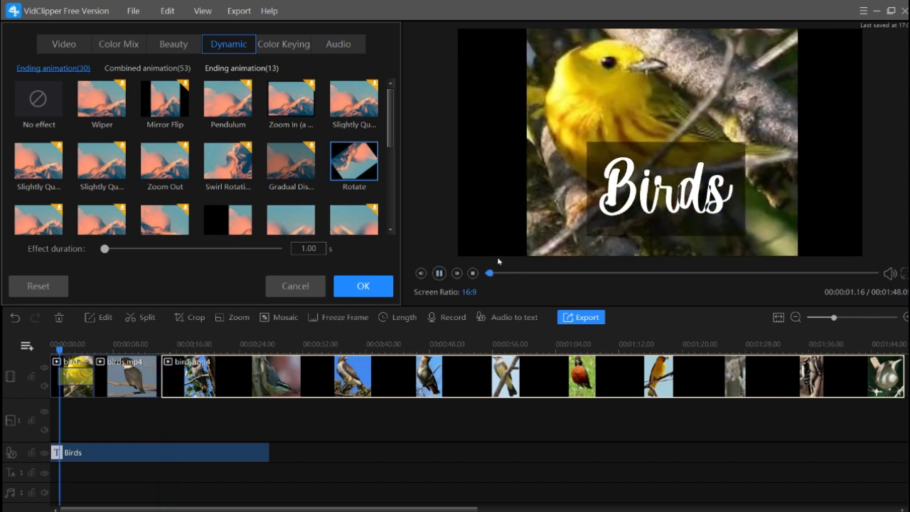
pyautogui.click(51, 350)
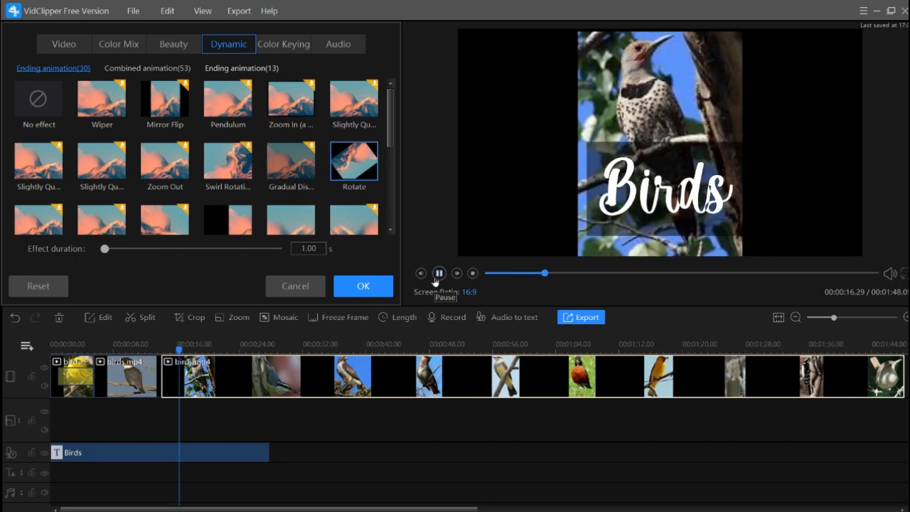
pyautogui.click(438, 276)
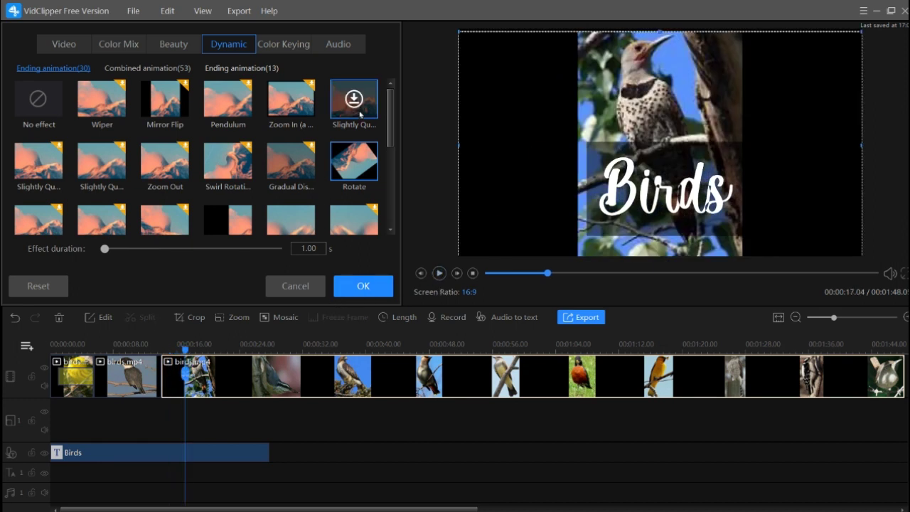
# Step: Set the Rotate animation's effect duration to 0.00 s and view the third clip's color keying settings
pyautogui.moveTo(104, 249)
pyautogui.mouseDown()
pyautogui.moveTo(185, 250)
pyautogui.moveTo(102, 249)
pyautogui.mouseUp()
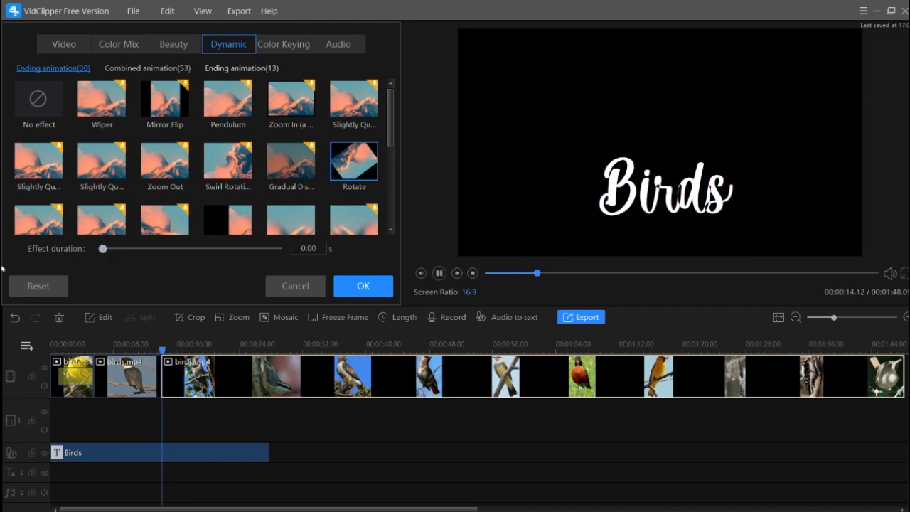
pyautogui.click(285, 44)
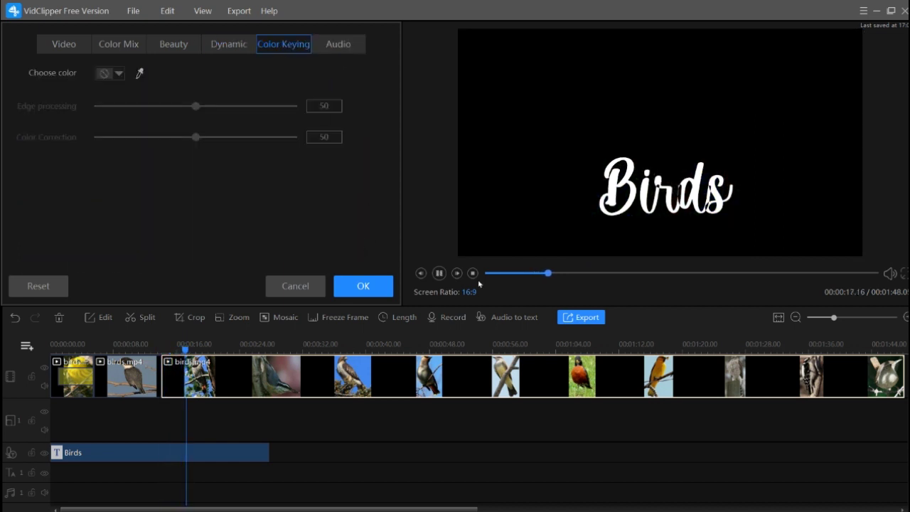
pyautogui.click(440, 273)
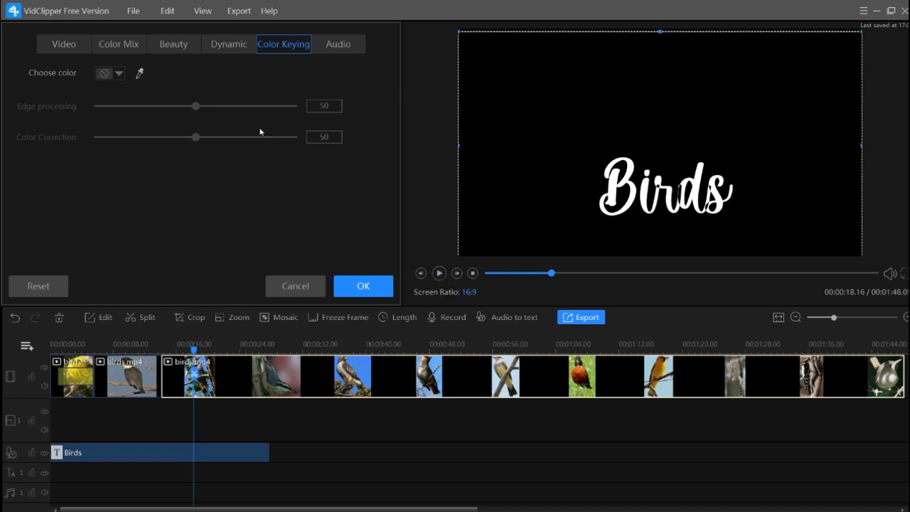
# Step: Raise the third clip's volume above 100 and apply the clip settings
pyautogui.click(339, 51)
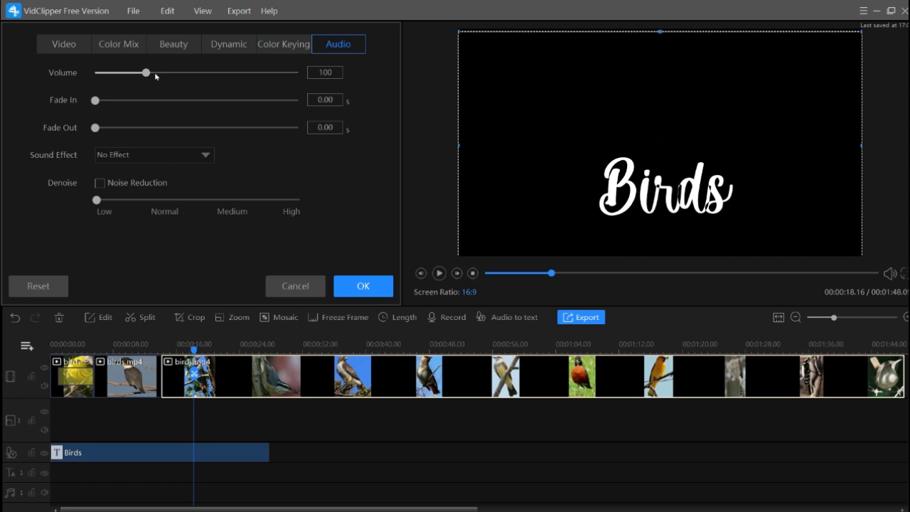
pyautogui.moveTo(148, 72); pyautogui.dragTo(166, 79)
pyautogui.click(356, 287)
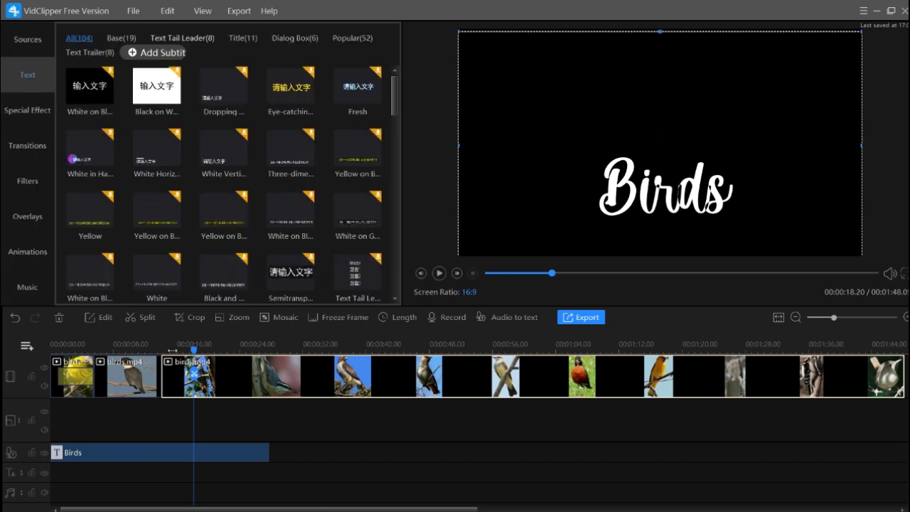
# Step: Preview the third clip with the applied settings and undo the last edit
pyautogui.click(173, 347)
pyautogui.click(440, 274)
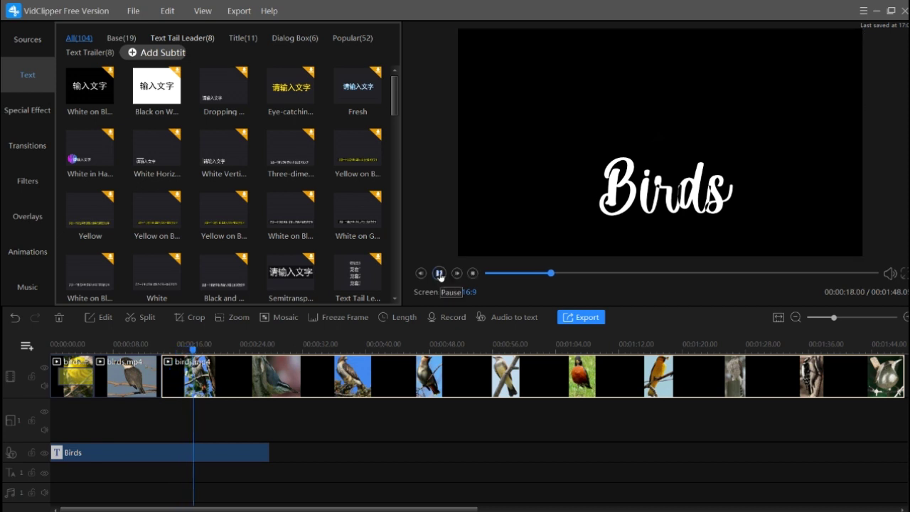
pyautogui.click(440, 275)
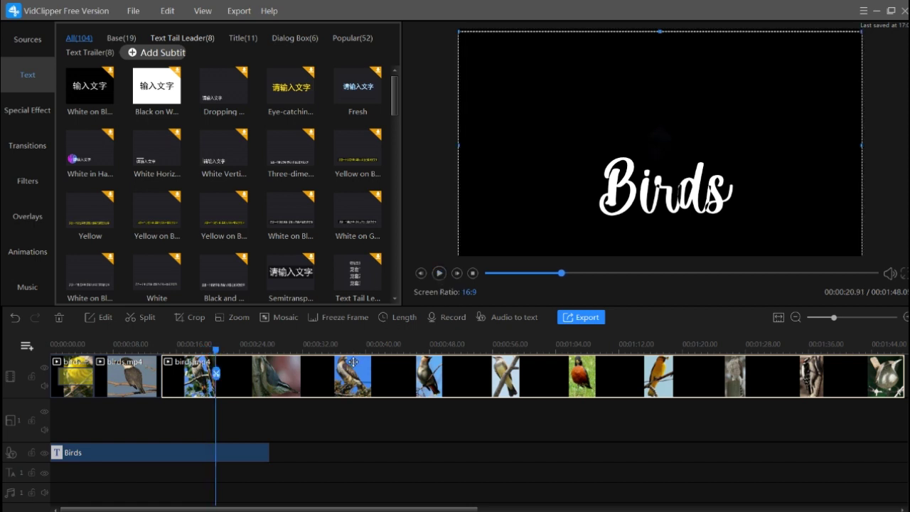
pyautogui.press('Left')
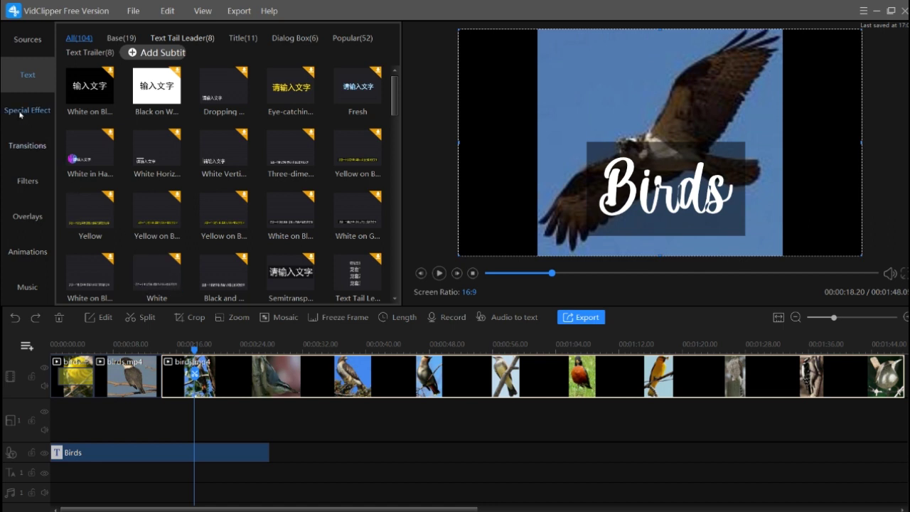
# Step: Add the Spotlight special effect over the second clip at about 8.46 seconds
pyautogui.click(132, 364)
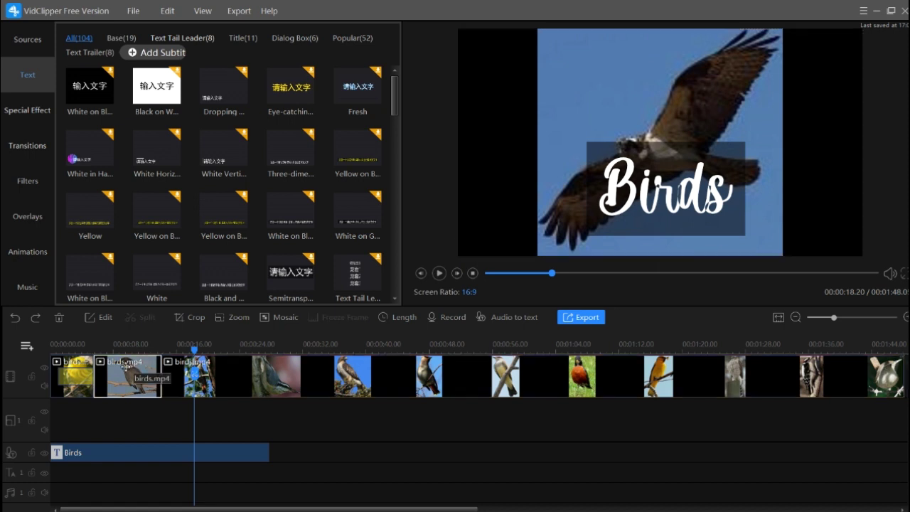
pyautogui.click(118, 347)
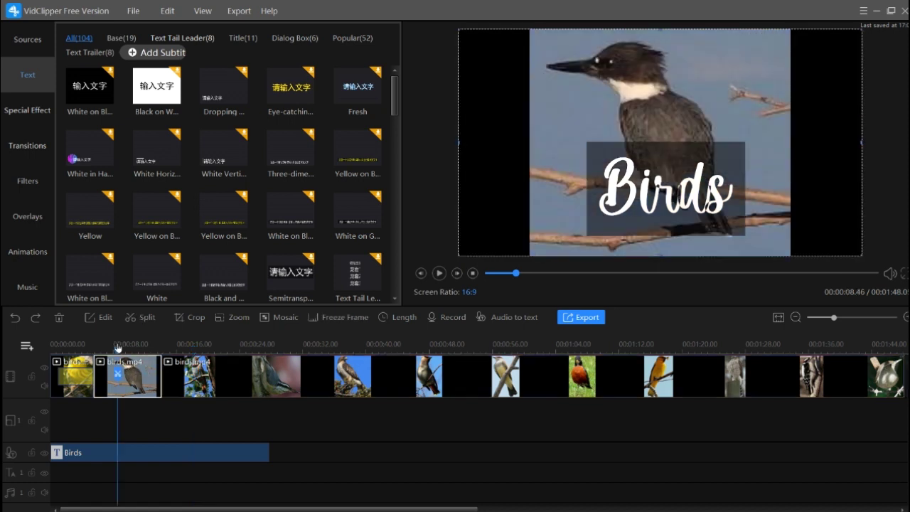
pyautogui.click(29, 113)
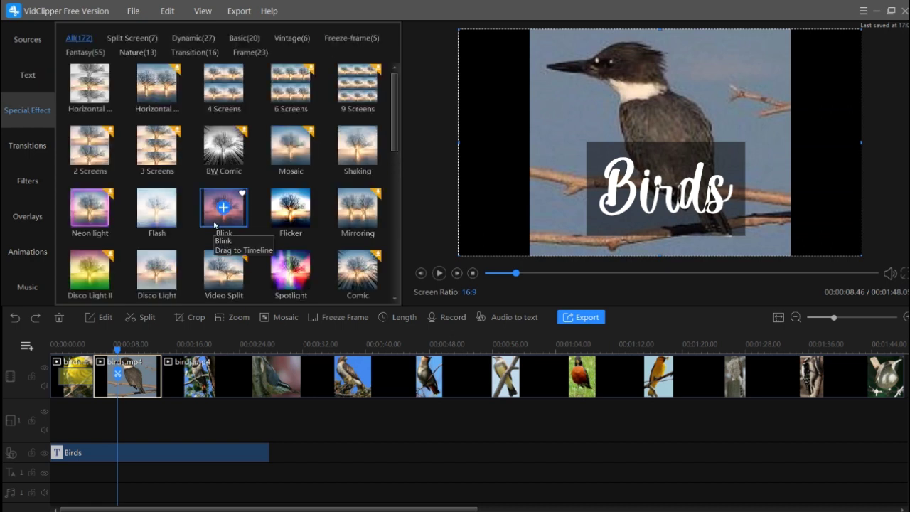
pyautogui.scroll(-2, 220, 220)
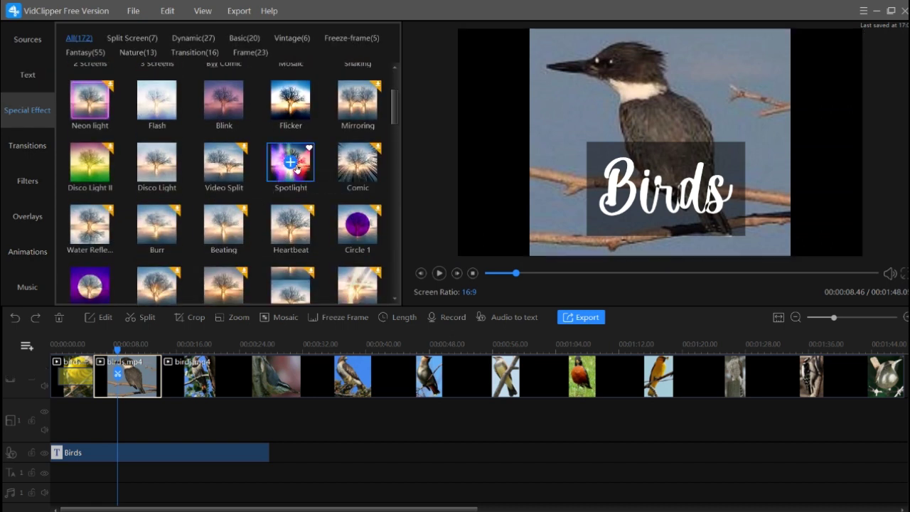
pyautogui.click(291, 163)
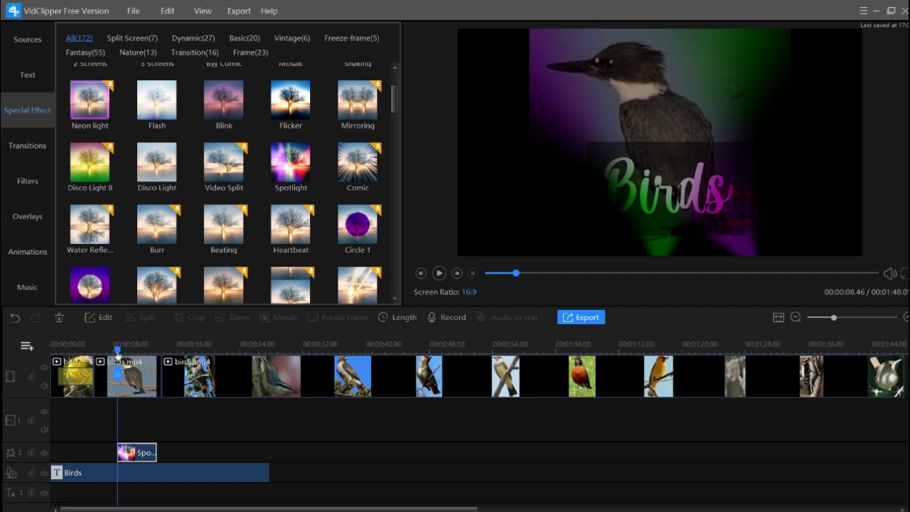
# Step: Stretch the Spotlight effect across the whole second clip and preview it from about 5.2 seconds
pyautogui.moveTo(118, 351); pyautogui.dragTo(91, 351)
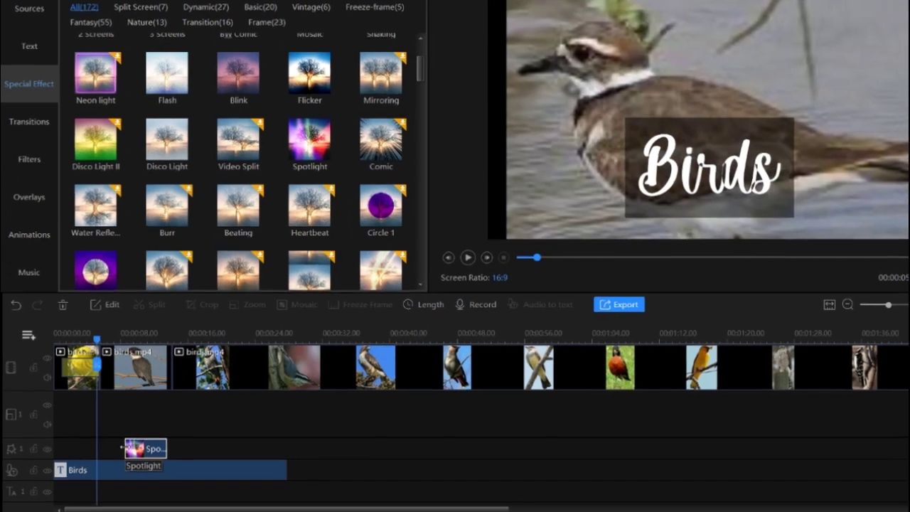
pyautogui.moveTo(117, 453); pyautogui.dragTo(95, 453)
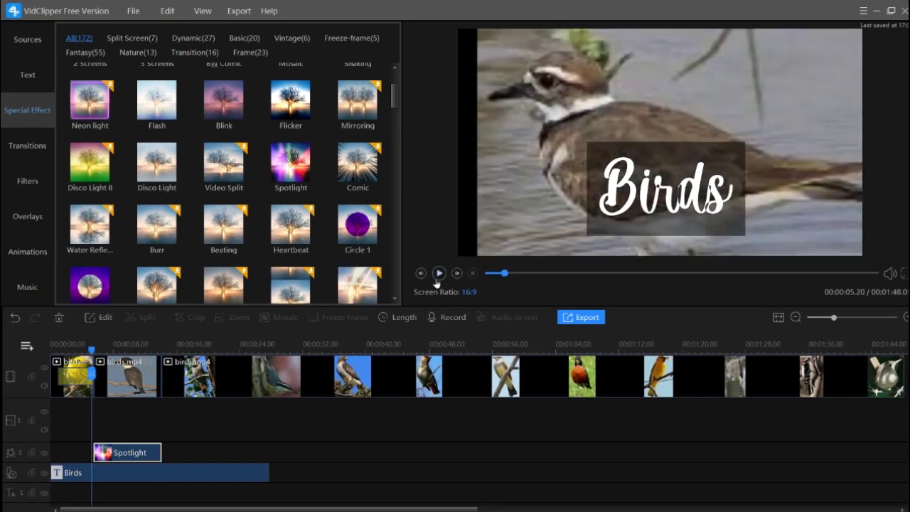
pyautogui.click(439, 277)
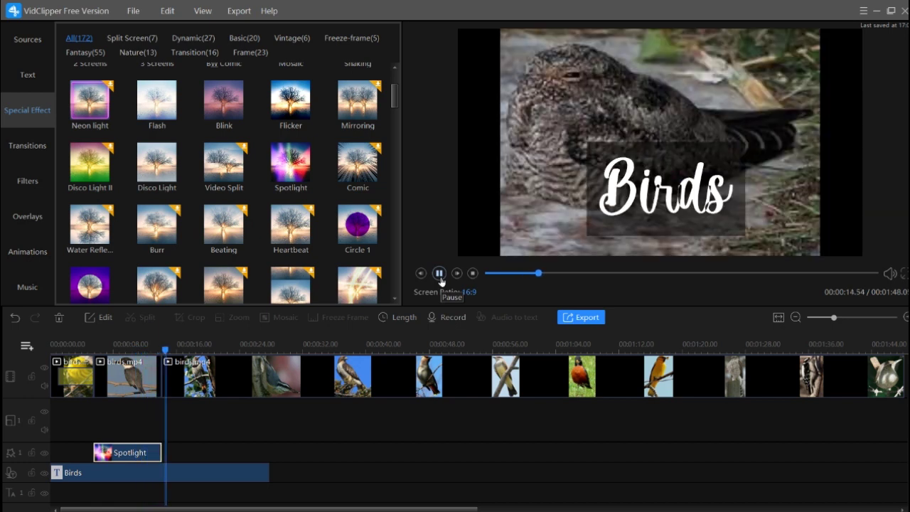
pyautogui.click(439, 273)
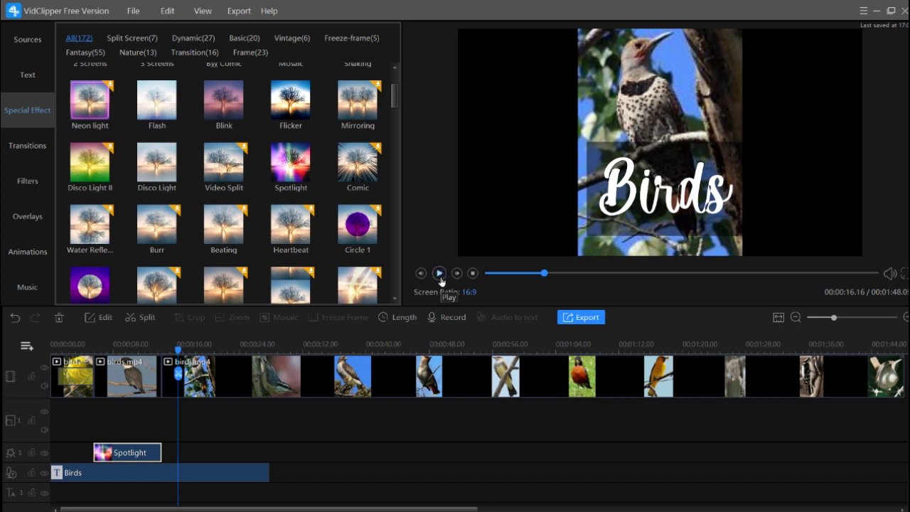
# Step: Try the Glass transition at the end of the third clip and remove it from there
pyautogui.click(26, 146)
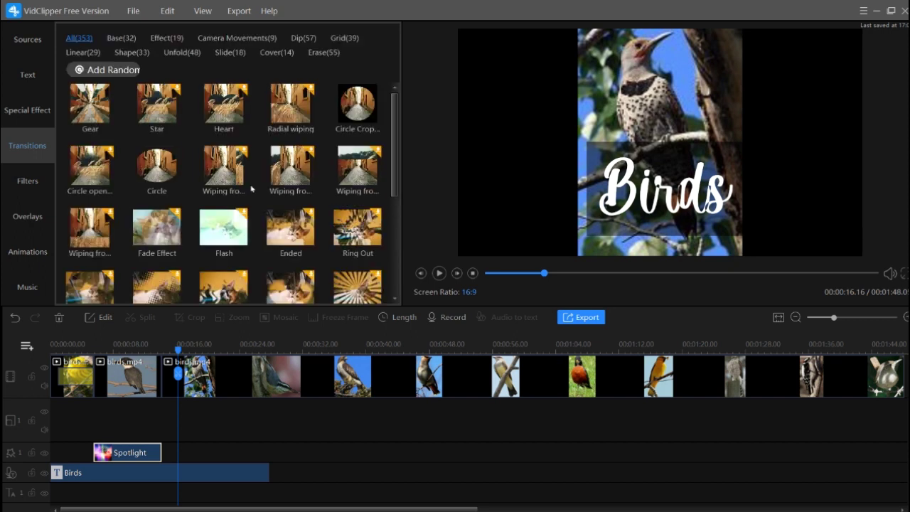
pyautogui.scroll(-3, 251, 187)
pyautogui.scroll(-1, 251, 187)
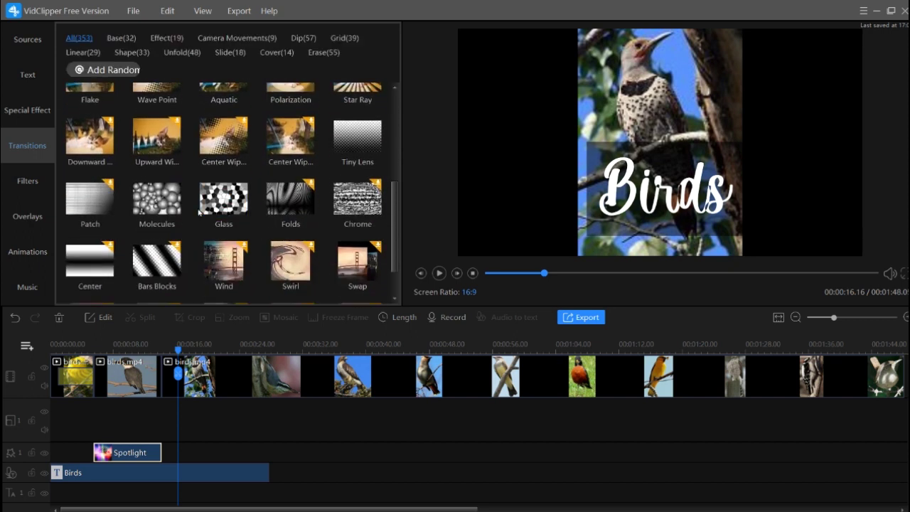
pyautogui.click(224, 199)
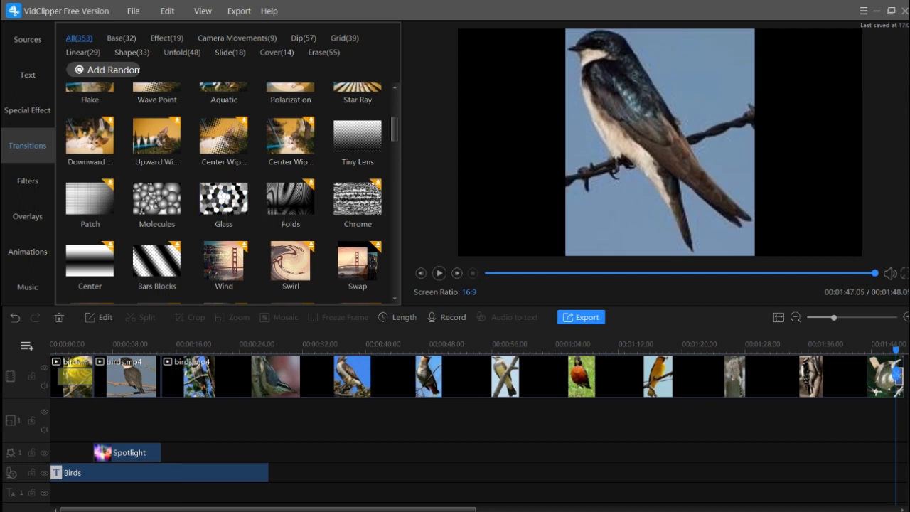
pyautogui.click(899, 383)
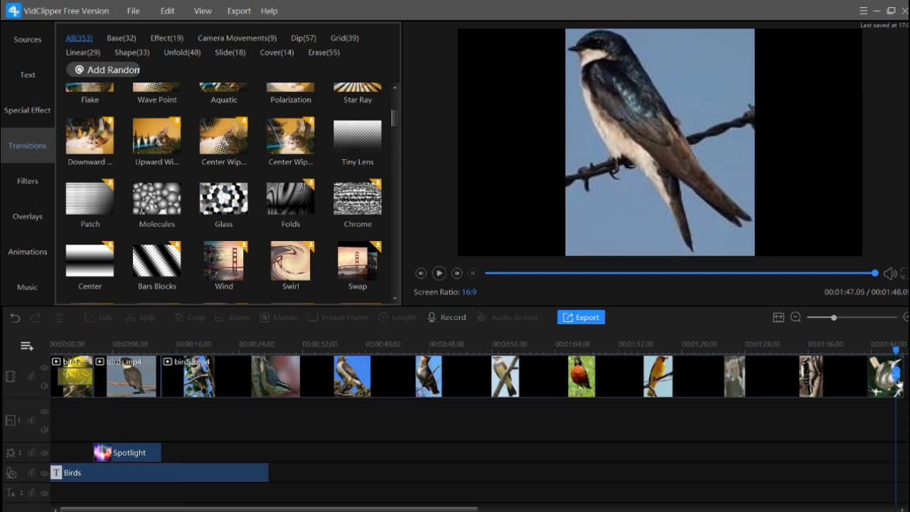
# Step: Place the Glass transition at the end of the second clip, where it meets the third clip
pyautogui.click(152, 347)
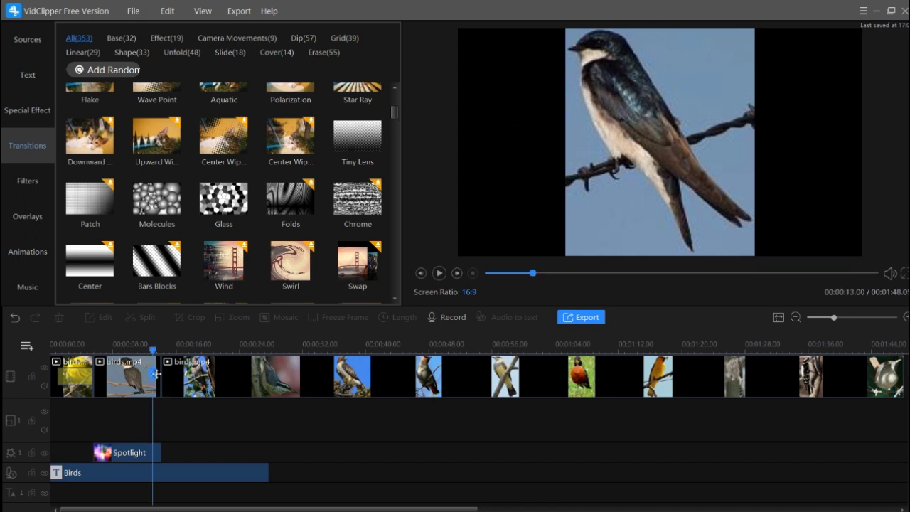
pyautogui.moveTo(226, 209)
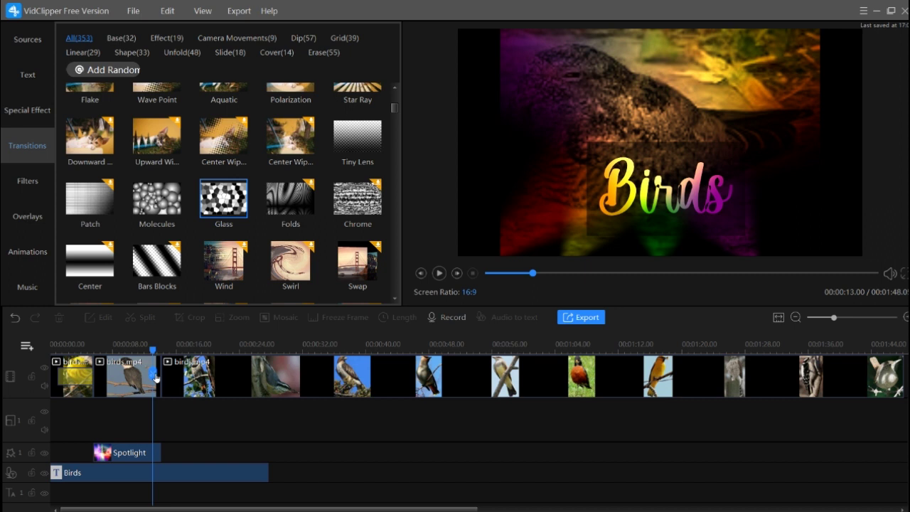
pyautogui.moveTo(152, 357); pyautogui.dragTo(137, 358)
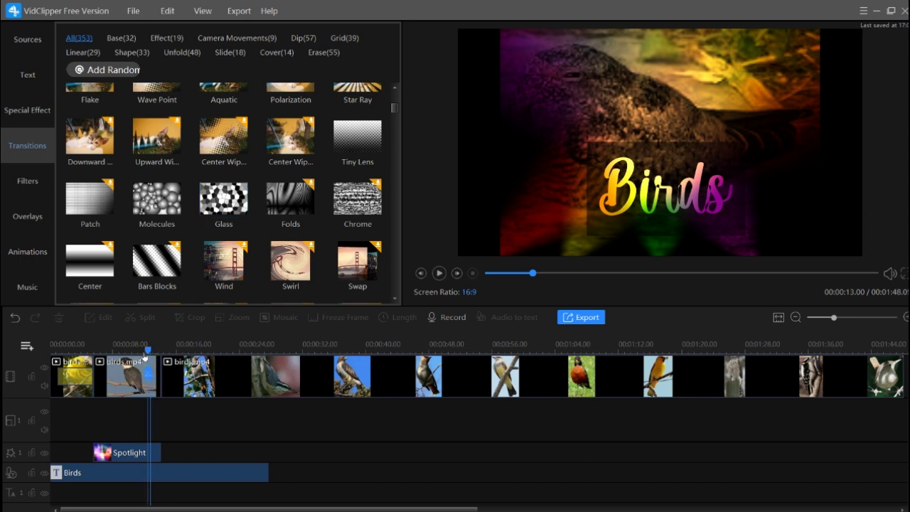
pyautogui.moveTo(208, 208); pyautogui.dragTo(180, 330)
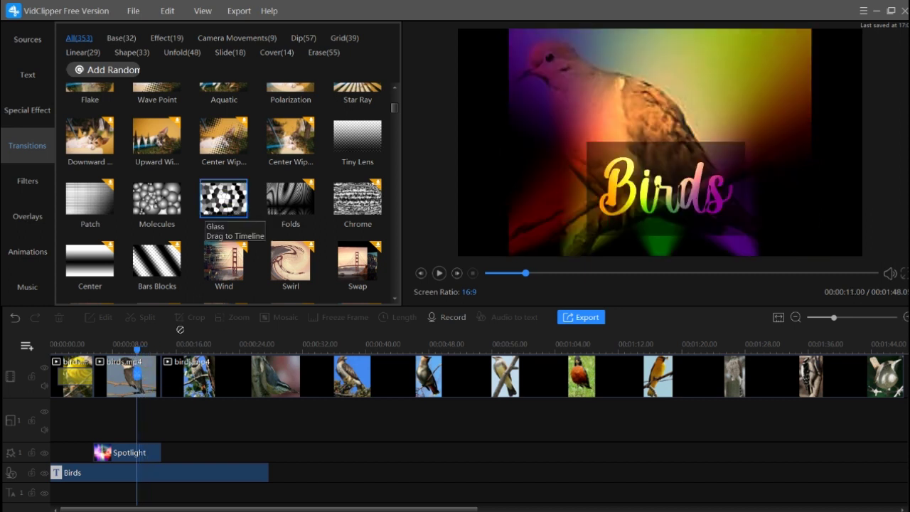
pyautogui.moveTo(160, 368); pyautogui.dragTo(159, 369)
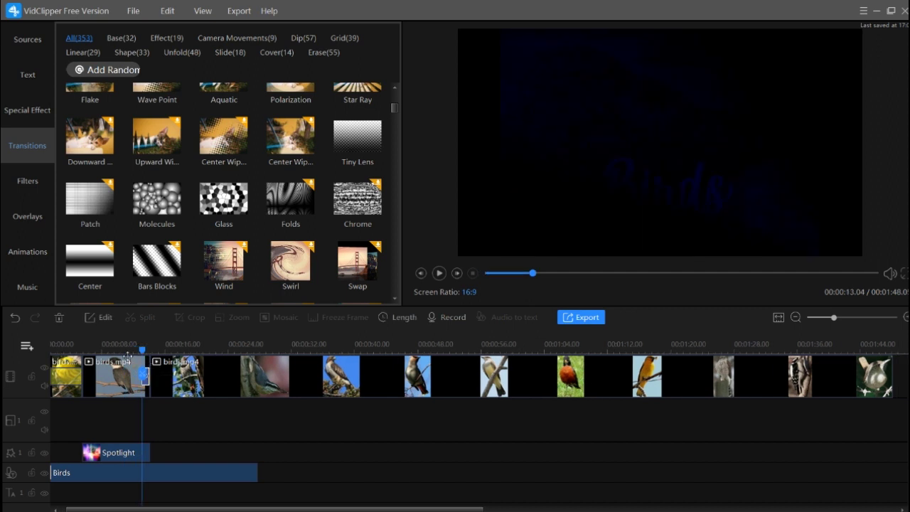
# Step: Preview the Glass transition between the second and third clips together with the Spotlight effect
pyautogui.click(125, 350)
pyautogui.click(439, 274)
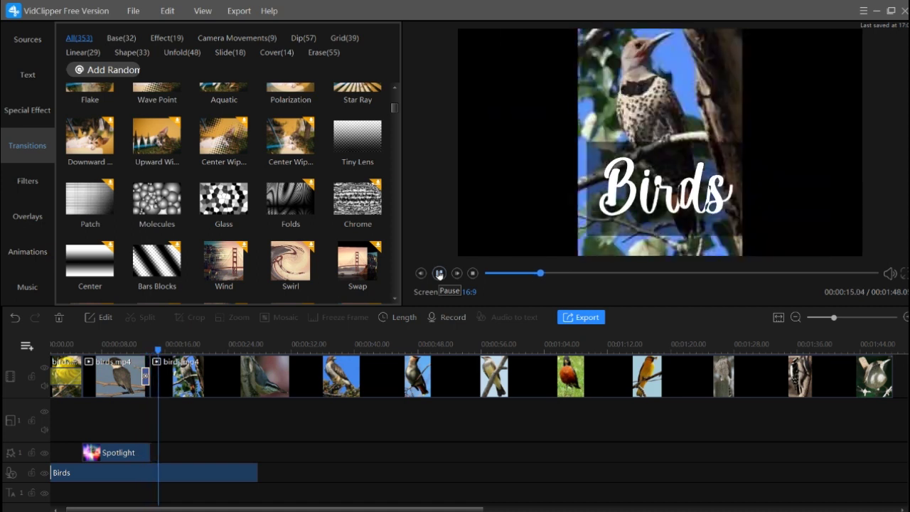
pyautogui.click(439, 273)
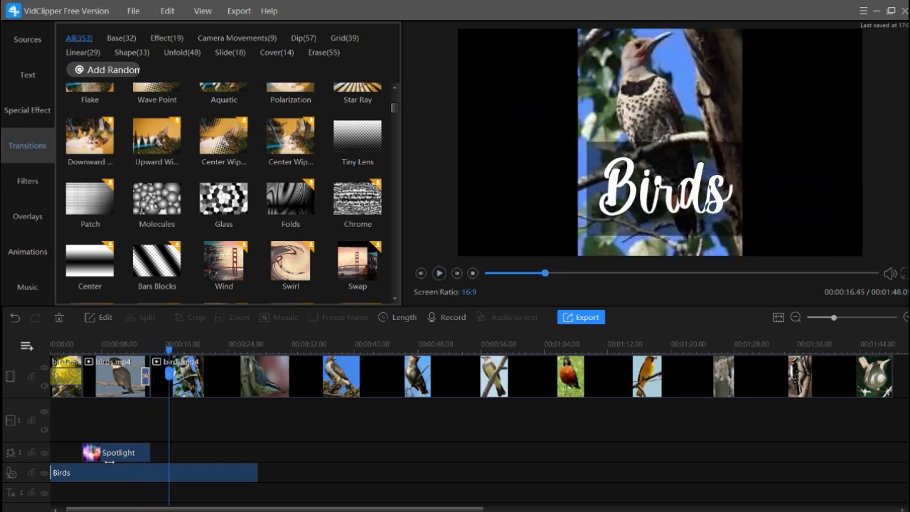
# Step: Delete the Spotlight effect from the timeline and preview the Glass transition from about 10.7 seconds
pyautogui.press('Delete')
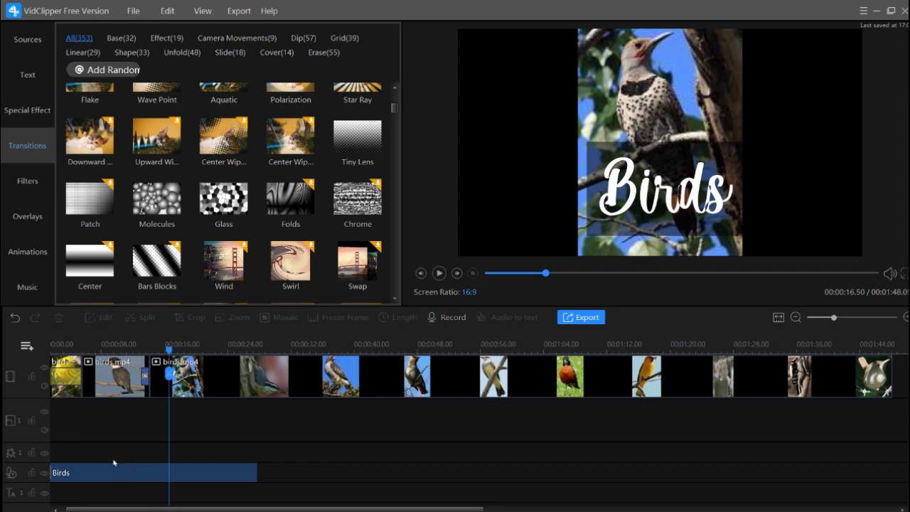
pyautogui.click(123, 342)
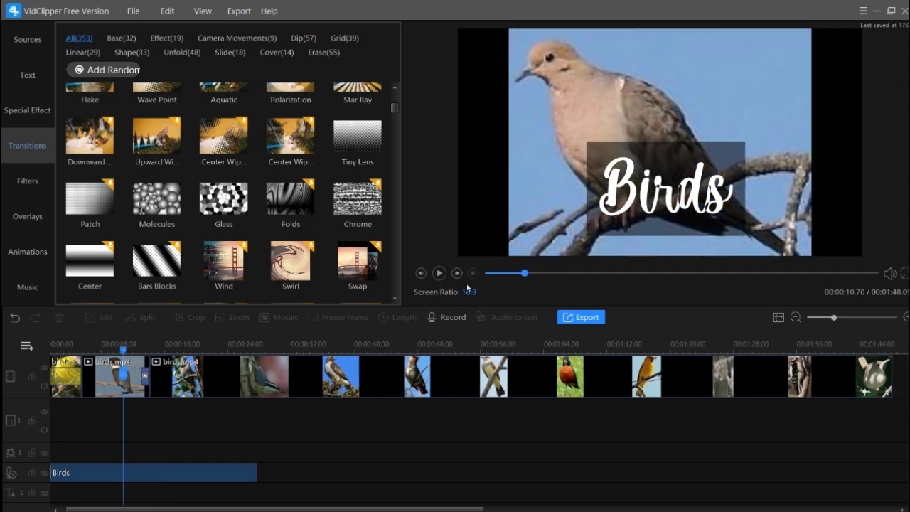
pyautogui.click(439, 273)
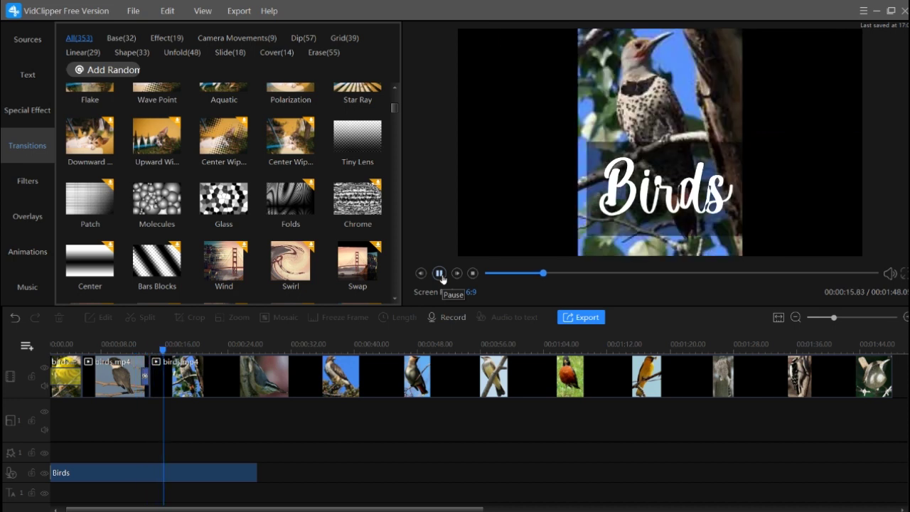
pyautogui.click(440, 273)
pyautogui.click(145, 377)
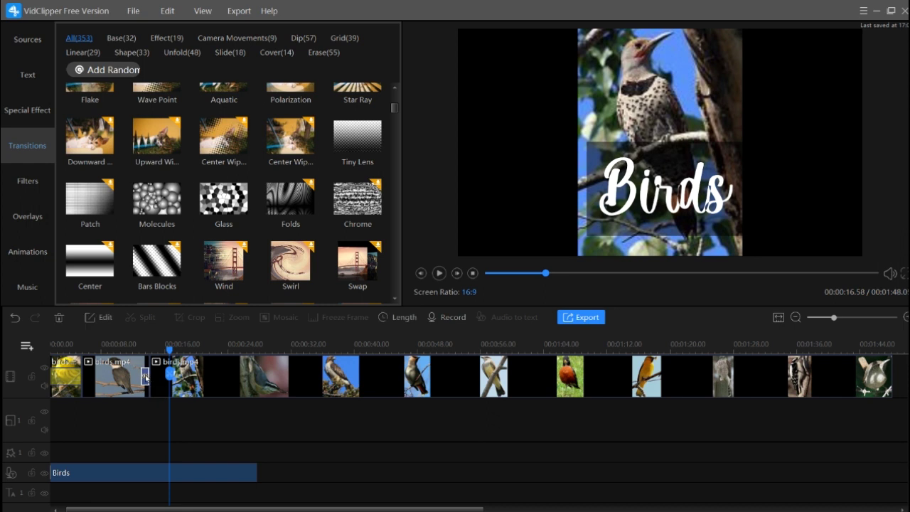
# Step: Lengthen the Glass transition so it spans most of the second clip and preview the result
pyautogui.click(403, 317)
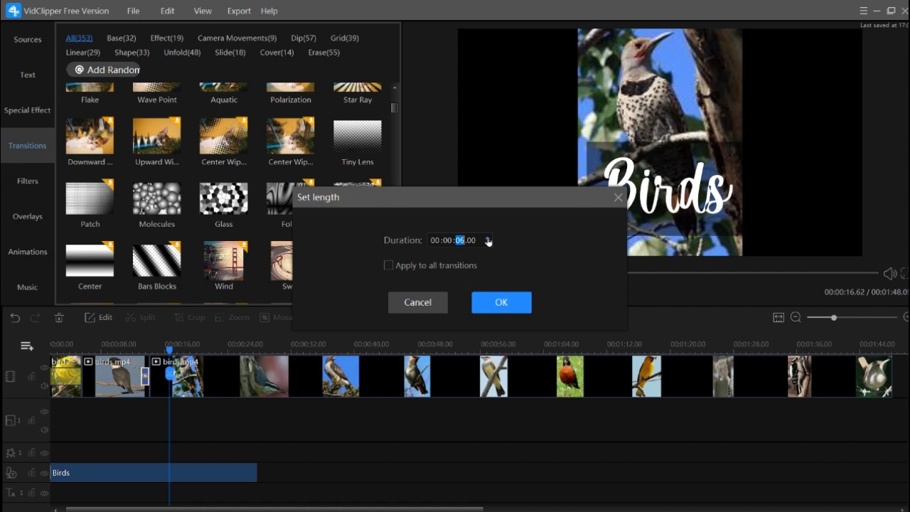
pyautogui.click(501, 302)
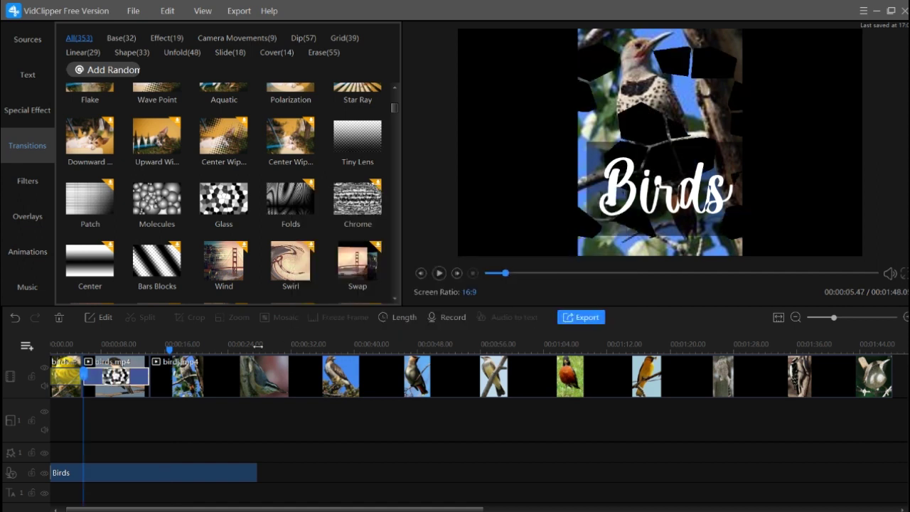
pyautogui.click(440, 274)
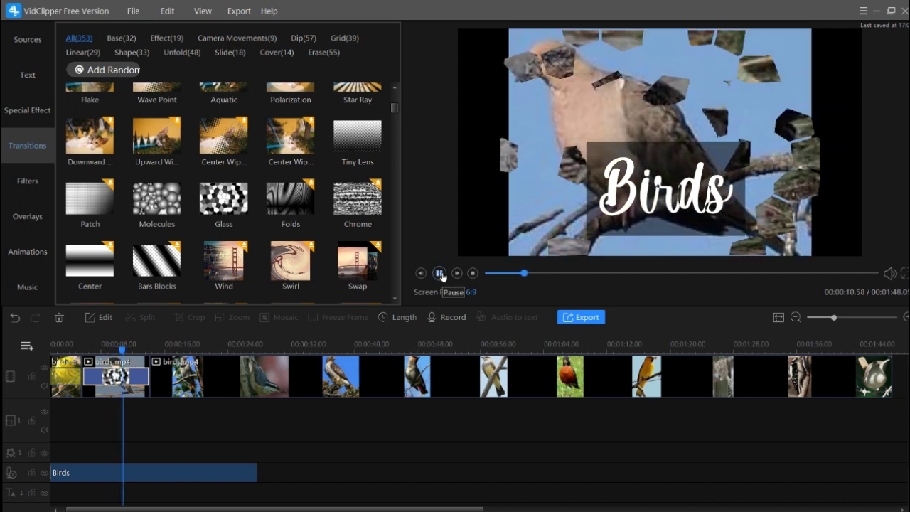
pyautogui.click(441, 274)
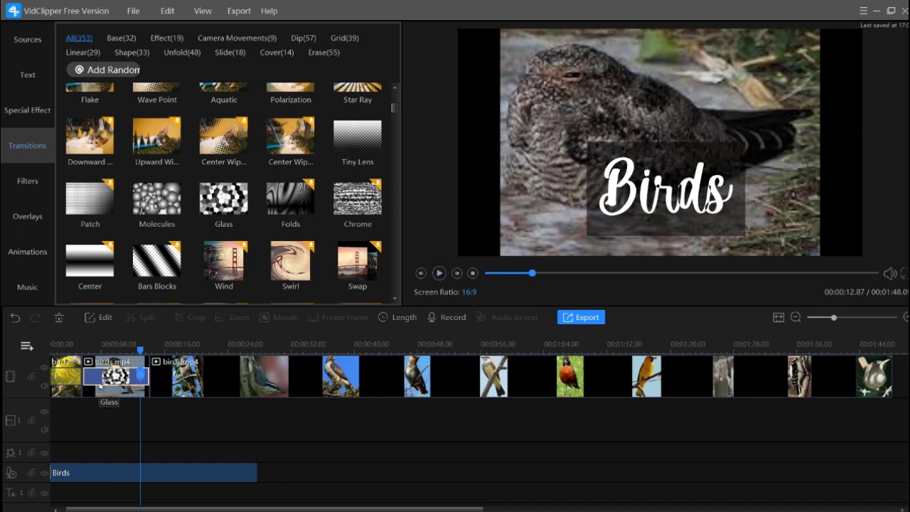
# Step: Replace the Glass transition at the end of the second clip with Scroll Right and preview the change of clips
pyautogui.moveTo(99, 386); pyautogui.dragTo(100, 386)
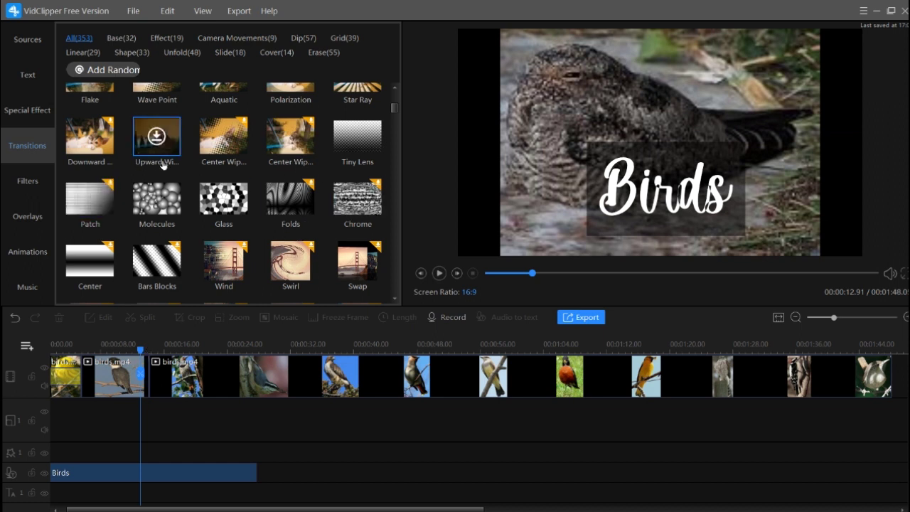
pyautogui.scroll(-5, 156, 142)
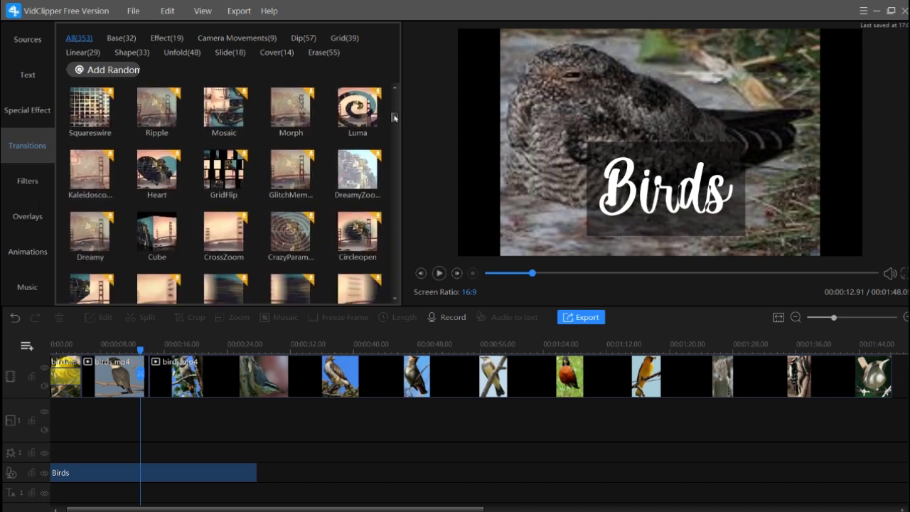
pyautogui.moveTo(395, 117); pyautogui.dragTo(363, 370)
pyautogui.scroll(5, 375, 285)
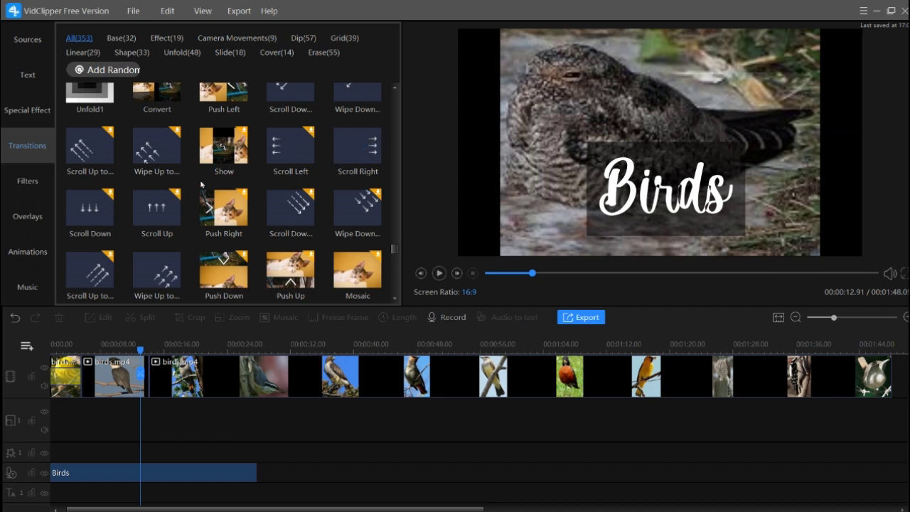
pyautogui.click(358, 147)
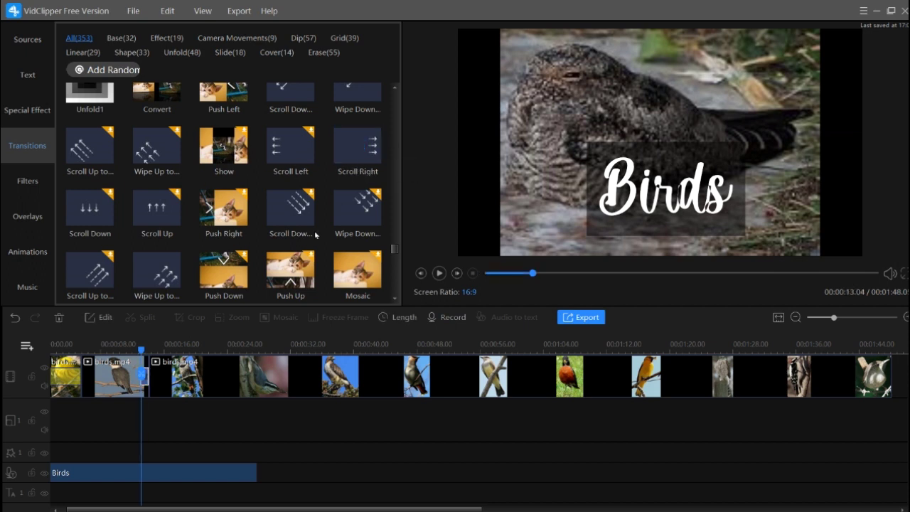
pyautogui.click(440, 274)
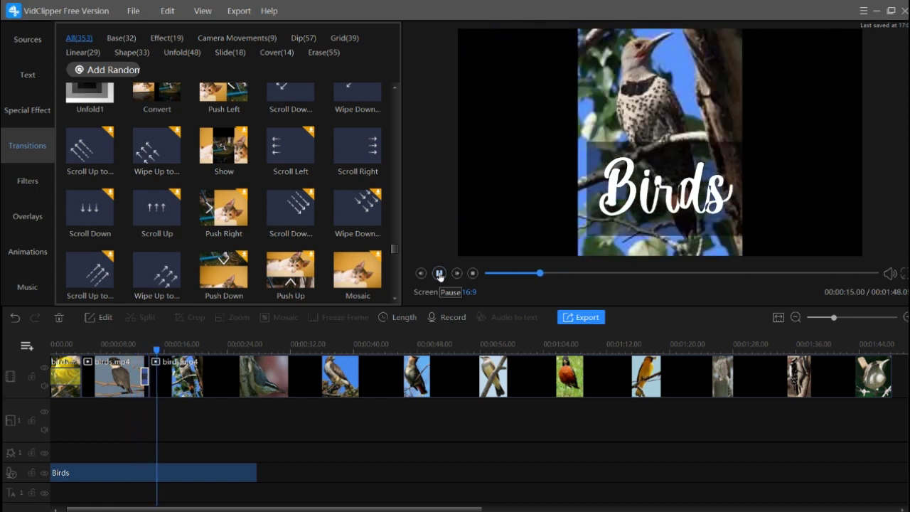
pyautogui.click(440, 274)
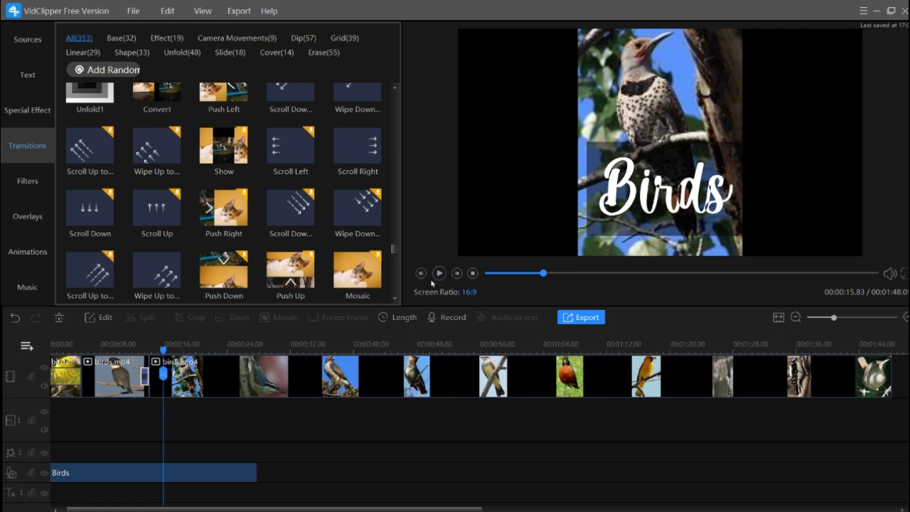
# Step: Add the Color Difference filter at about 15.8 seconds and preview it from the start of the third clip
pyautogui.click(27, 181)
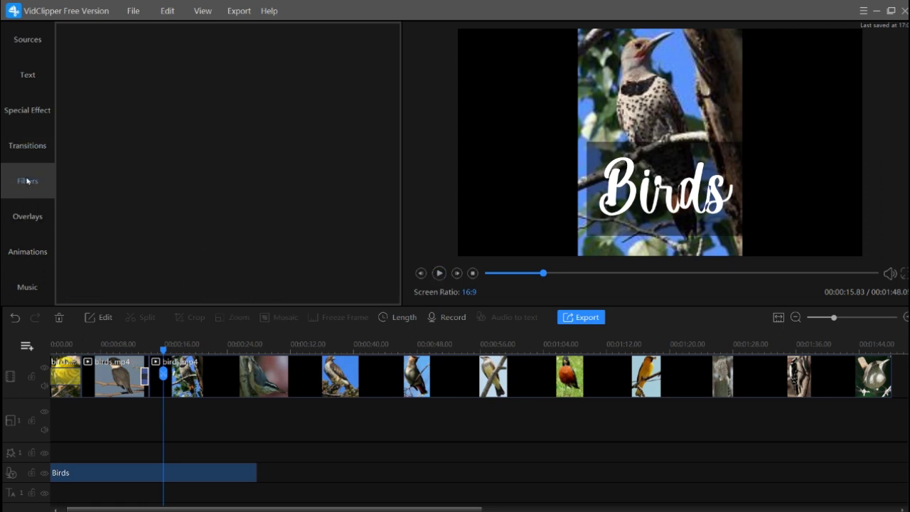
pyautogui.moveTo(208, 283)
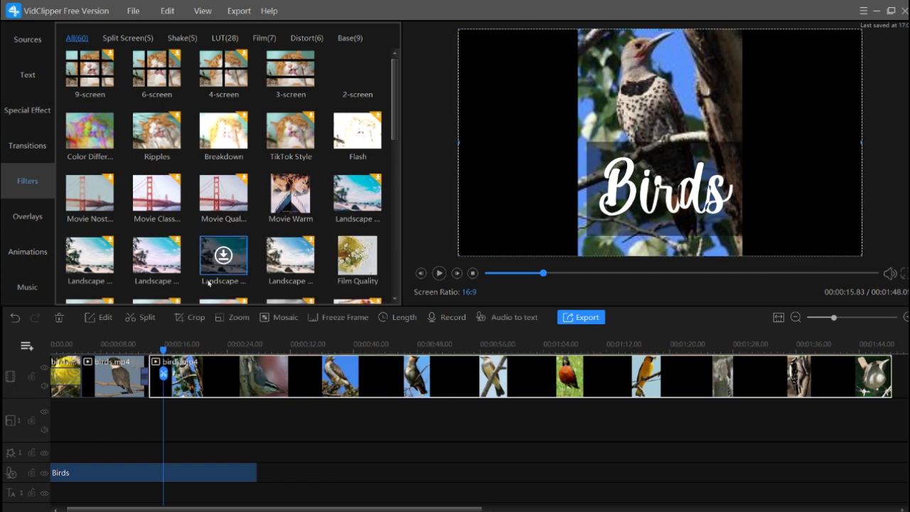
pyautogui.click(91, 132)
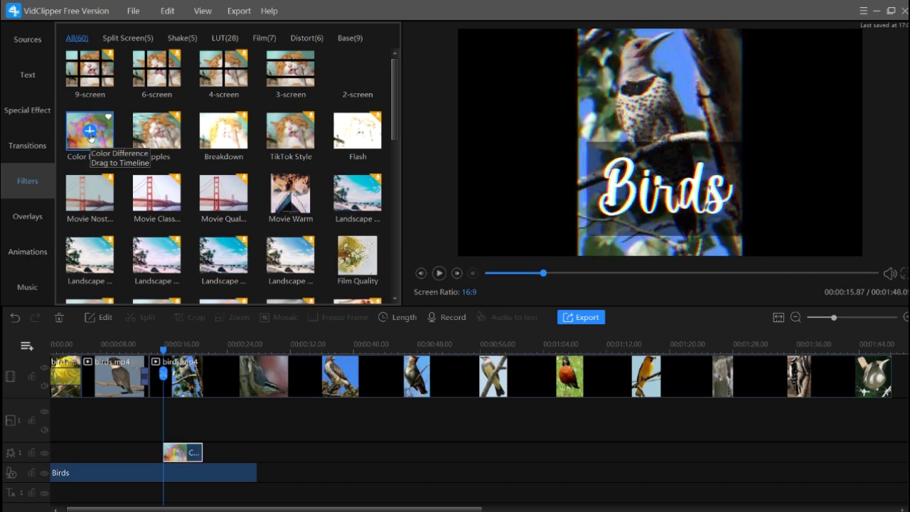
pyautogui.moveTo(164, 351); pyautogui.dragTo(147, 350)
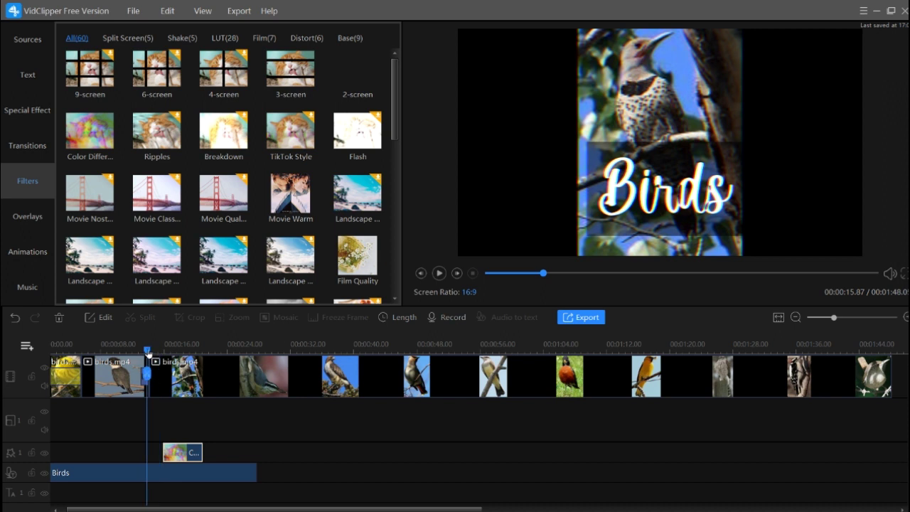
pyautogui.click(438, 273)
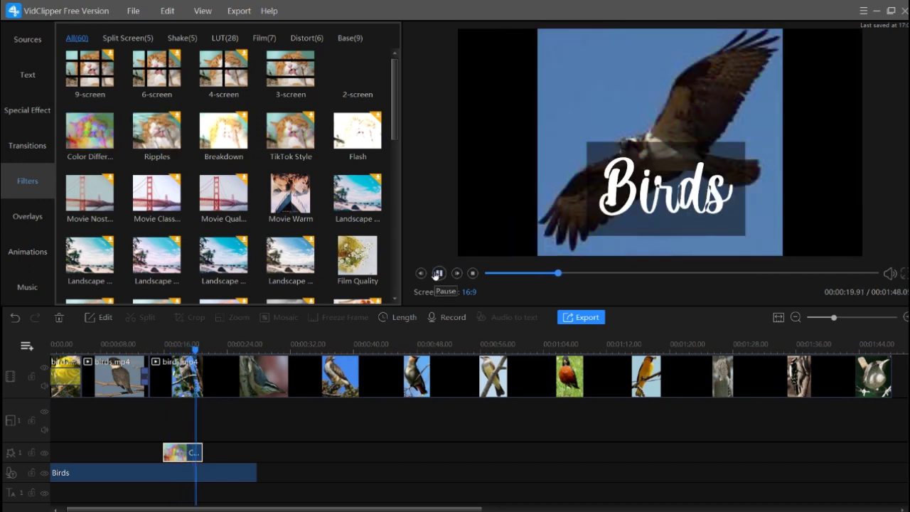
pyautogui.click(438, 273)
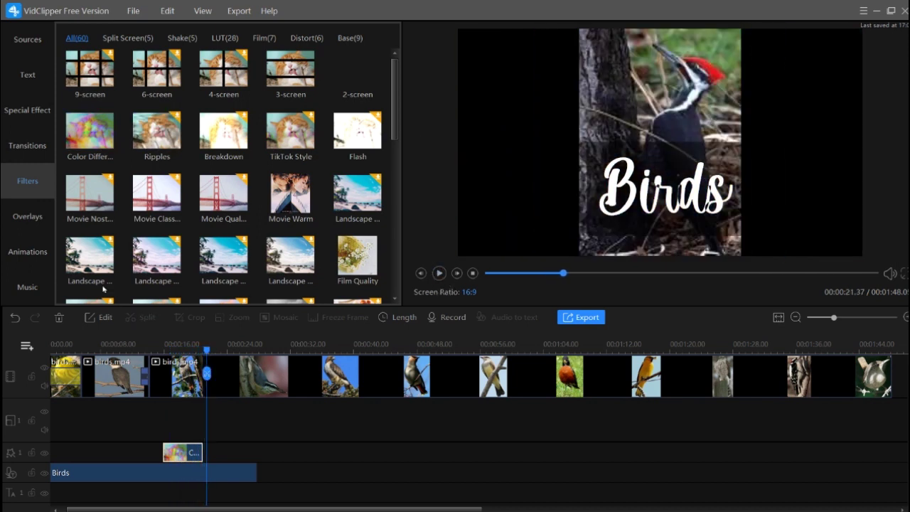
# Step: Add the Yellow Bubble overlay at about 21.4 seconds and preview it over the video
pyautogui.click(31, 220)
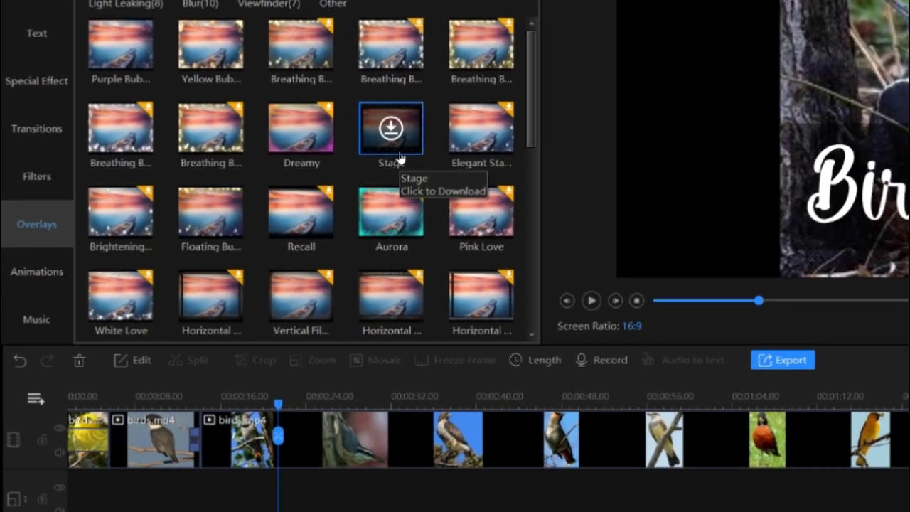
pyautogui.scroll(-2, 329, 179)
pyautogui.scroll(2, 327, 186)
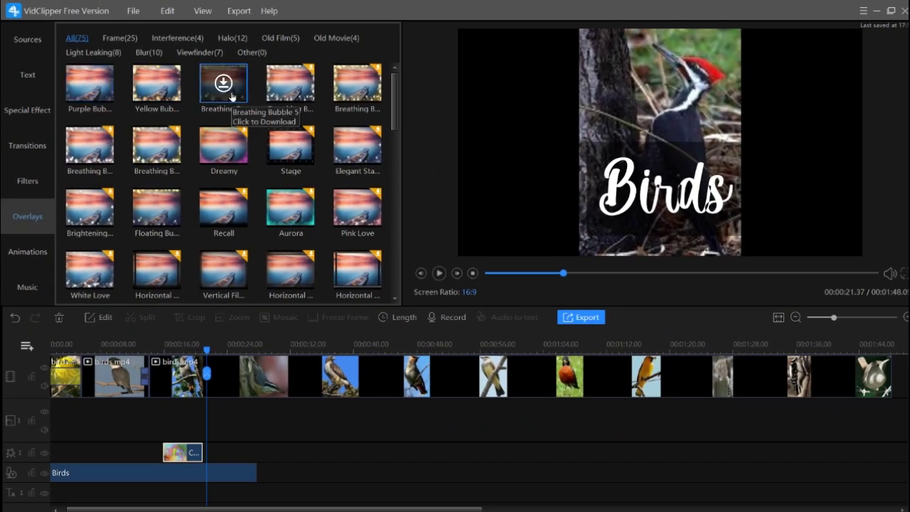
pyautogui.click(156, 85)
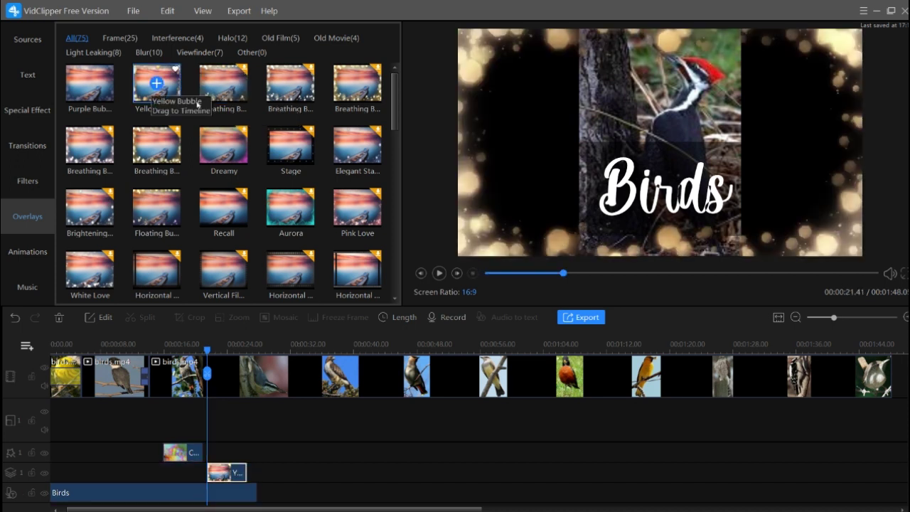
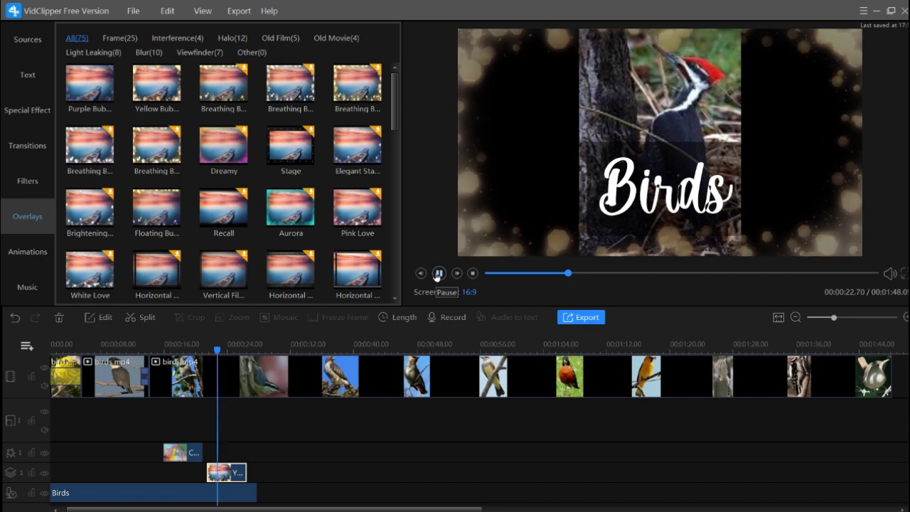
pyautogui.click(438, 273)
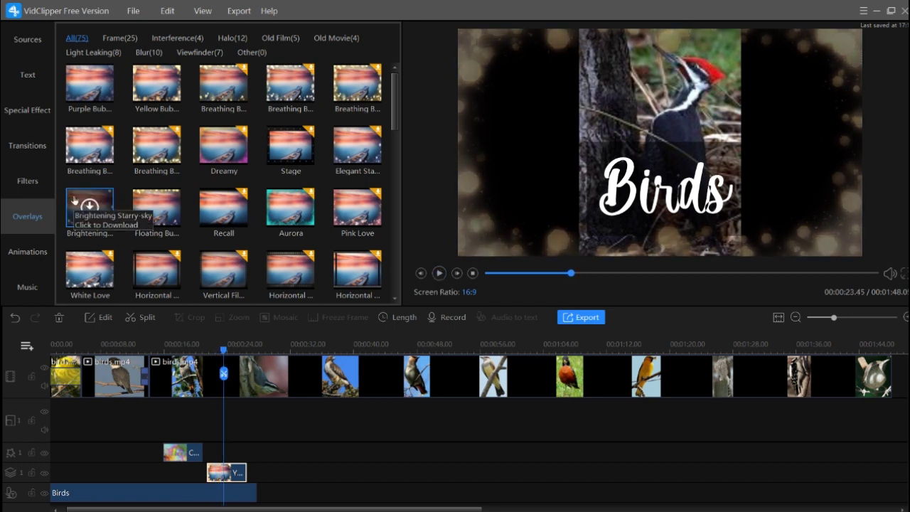
# Step: Try adding the Happy rabbit animation to the main video and delete it from the end of the timeline
pyautogui.click(31, 266)
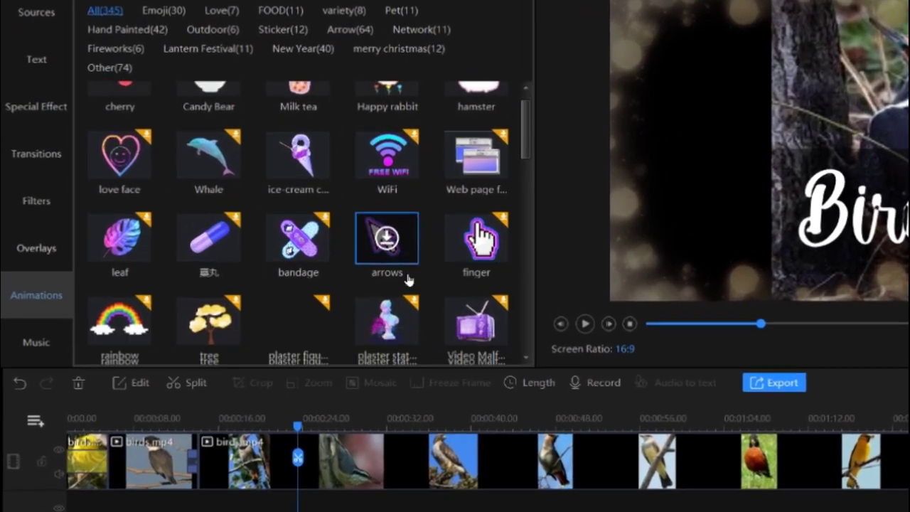
pyautogui.scroll(-3, 409, 280)
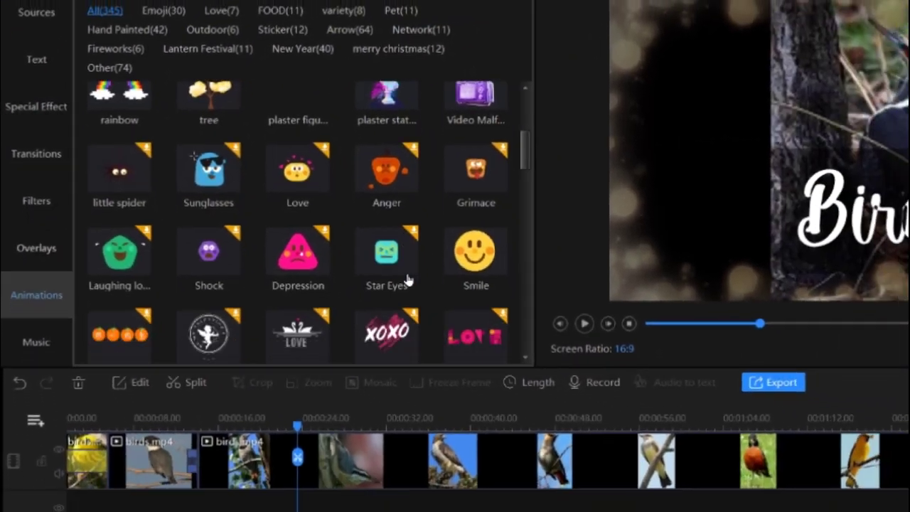
pyautogui.scroll(3, 409, 280)
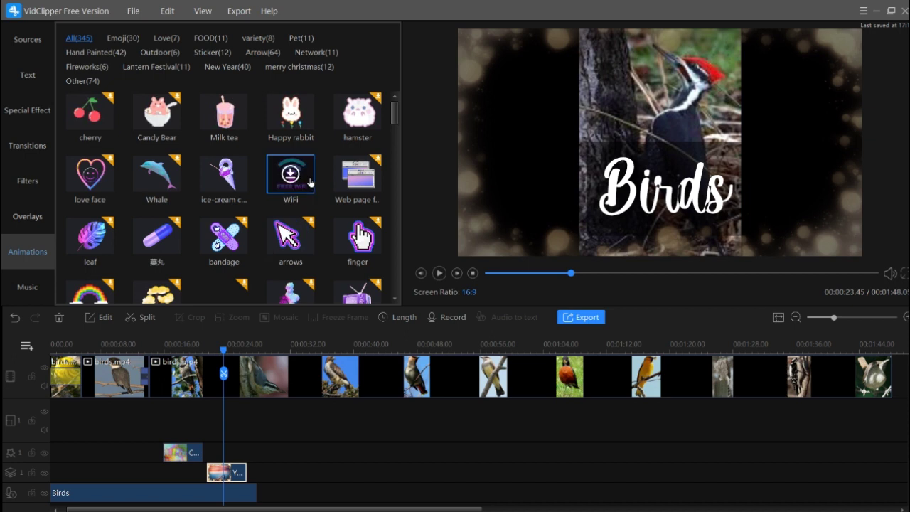
pyautogui.moveTo(283, 113)
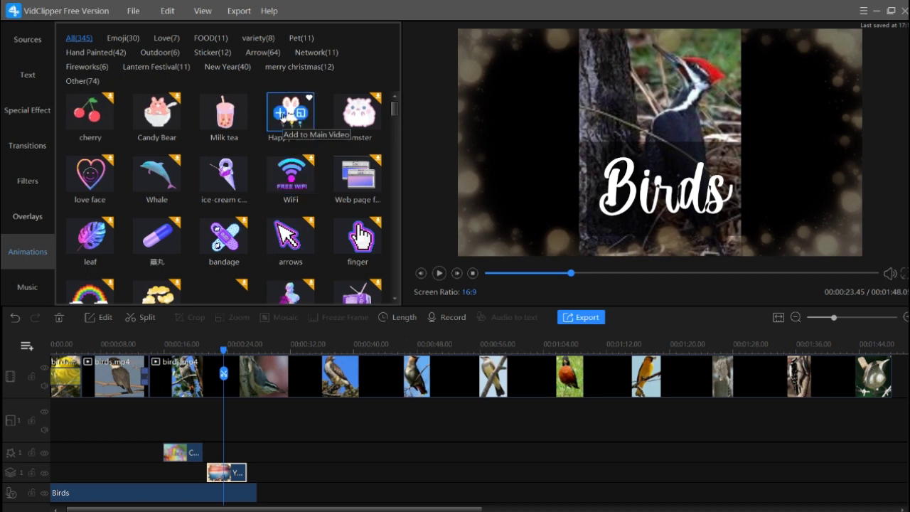
pyautogui.click(283, 114)
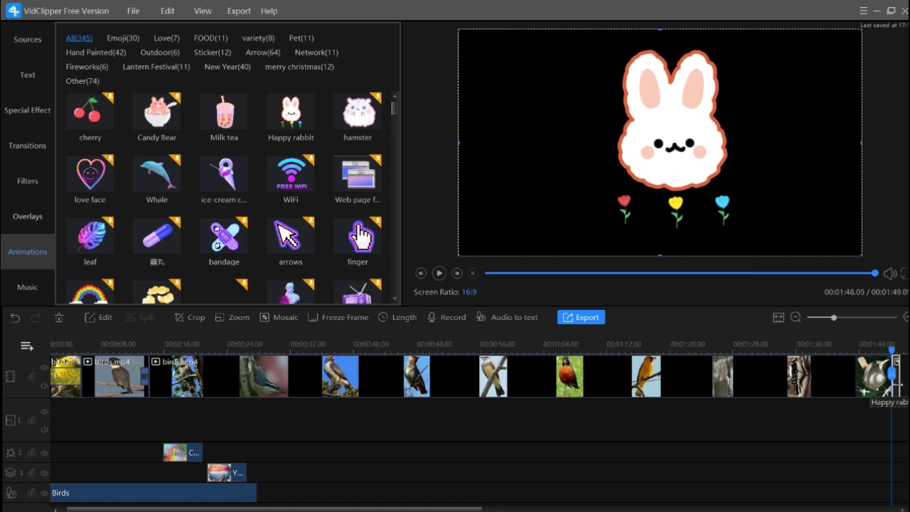
pyautogui.click(899, 389)
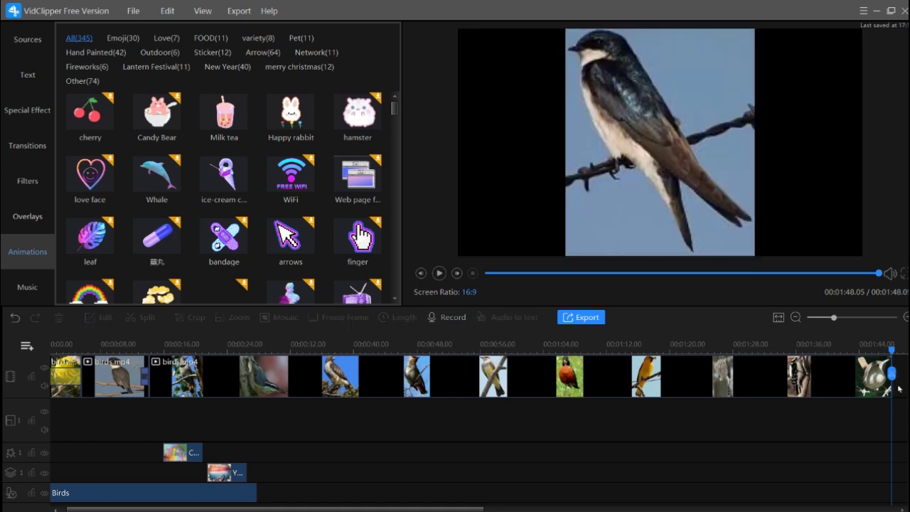
# Step: Split the third clip at about 37 seconds
pyautogui.click(331, 346)
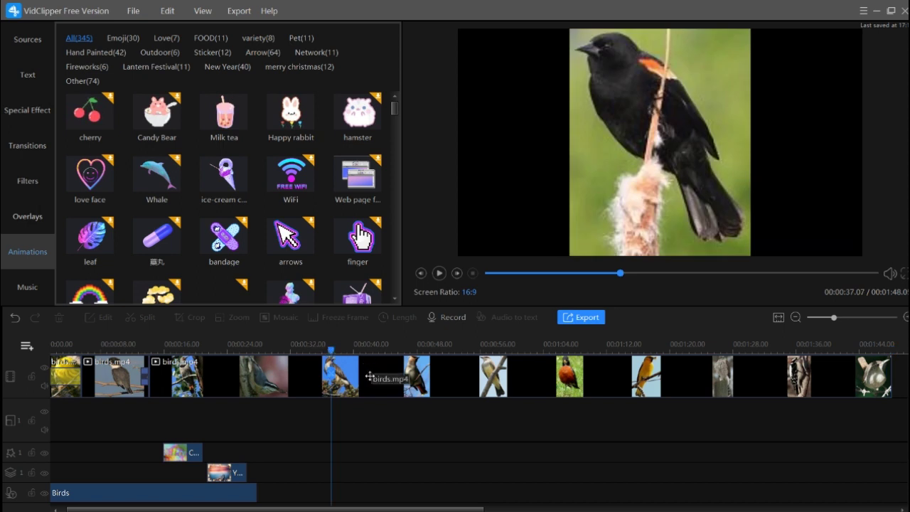
pyautogui.click(334, 375)
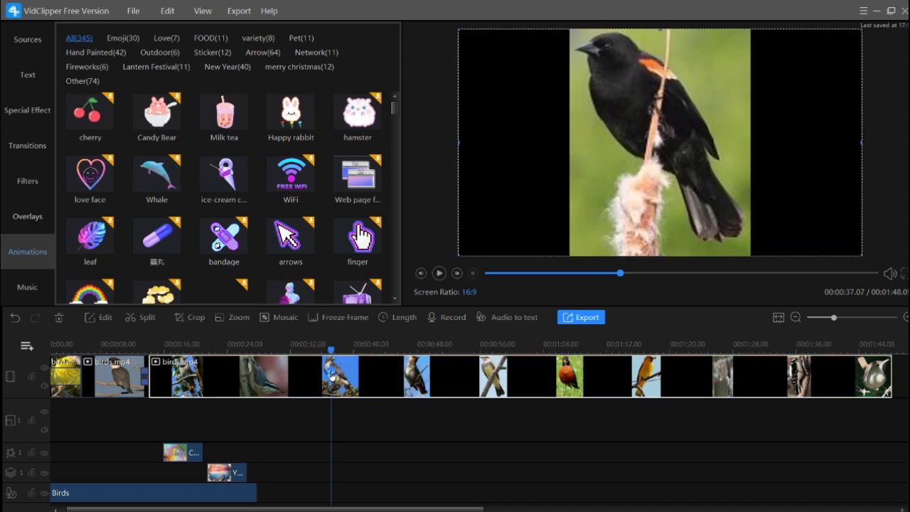
pyautogui.click(330, 374)
# Step: Try the Happy rabbit animation at the split between the third and fourth clips, previewing it before deleting it
pyautogui.moveTo(331, 350); pyautogui.dragTo(296, 348)
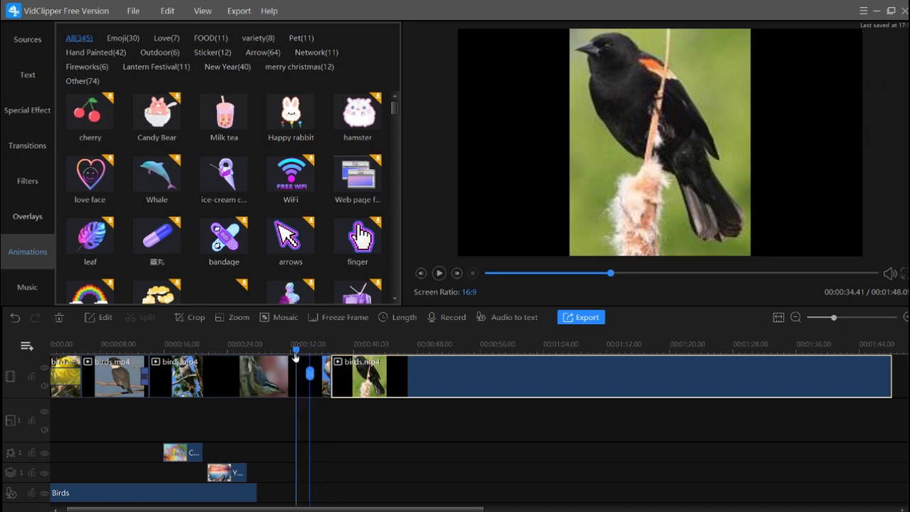
pyautogui.moveTo(284, 125); pyautogui.dragTo(325, 368)
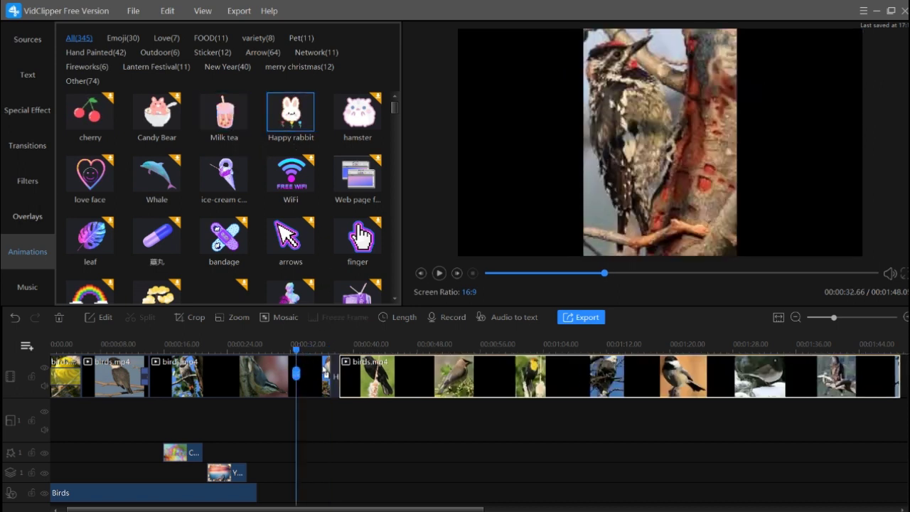
pyautogui.click(297, 350)
pyautogui.click(440, 273)
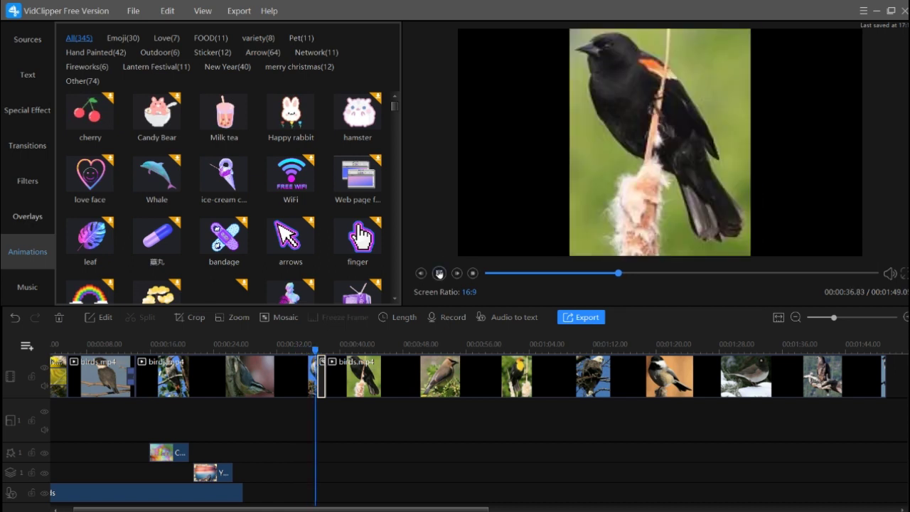
pyautogui.click(440, 273)
pyautogui.click(306, 351)
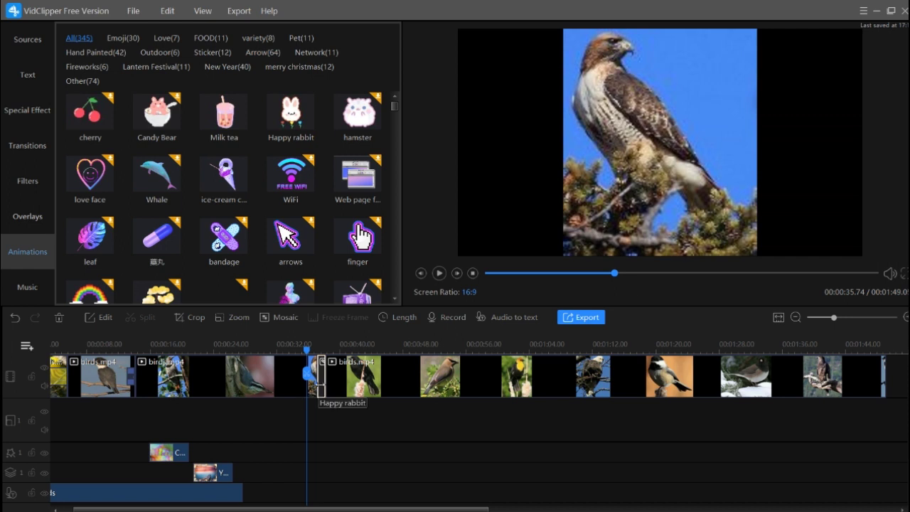
pyautogui.press('Delete')
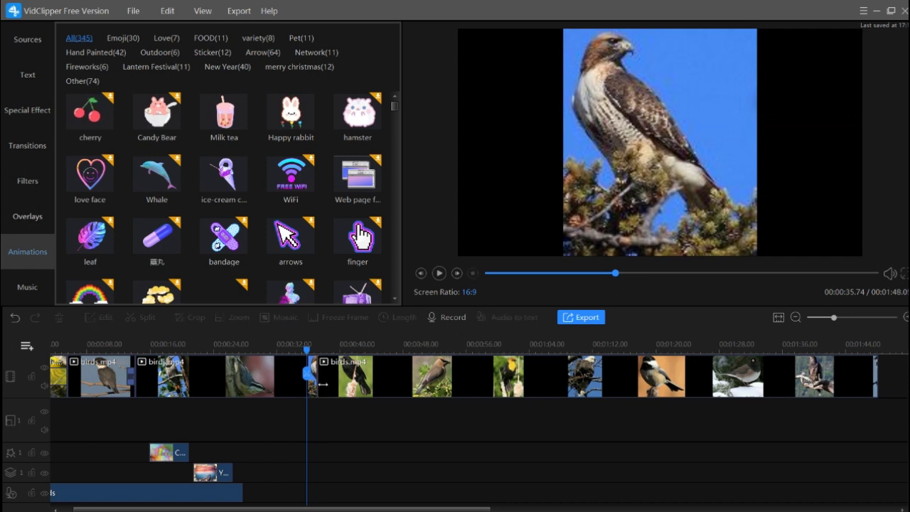
# Step: Place the Happy rabbit animation on the picture-in-picture track at about 30 seconds and scrub the timeline over it
pyautogui.moveTo(307, 351); pyautogui.dragTo(257, 351)
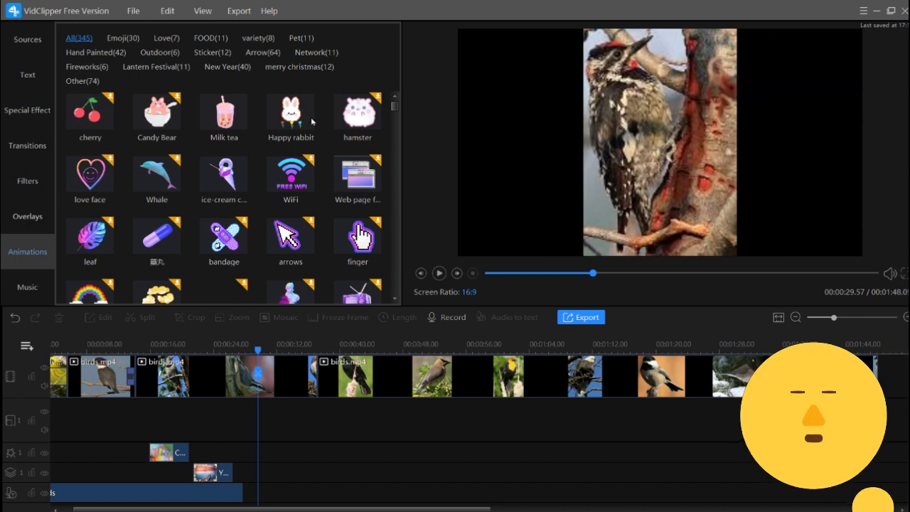
pyautogui.moveTo(291, 193); pyautogui.dragTo(257, 414)
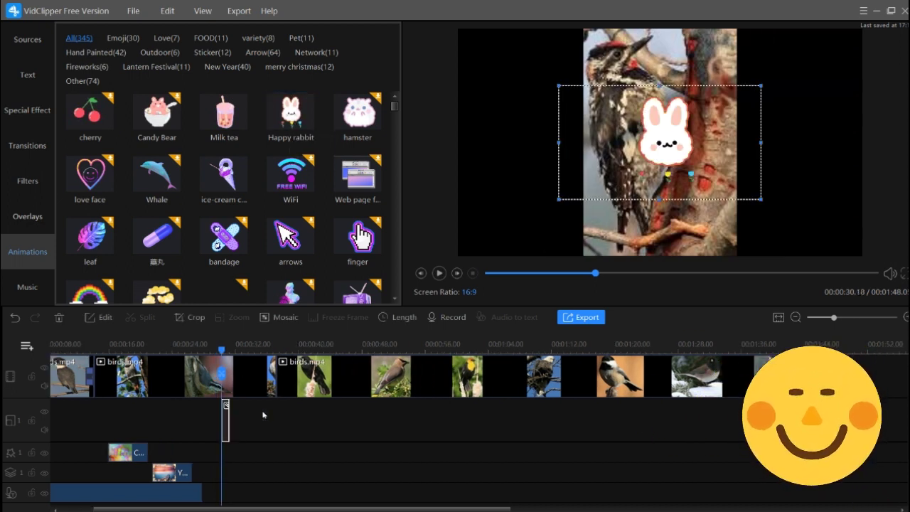
pyautogui.moveTo(222, 350); pyautogui.dragTo(199, 348)
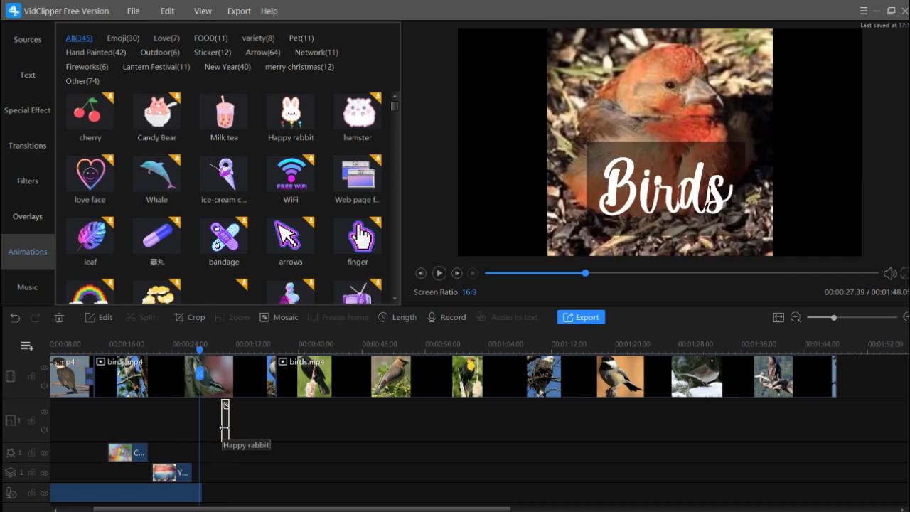
pyautogui.moveTo(203, 358); pyautogui.dragTo(226, 355)
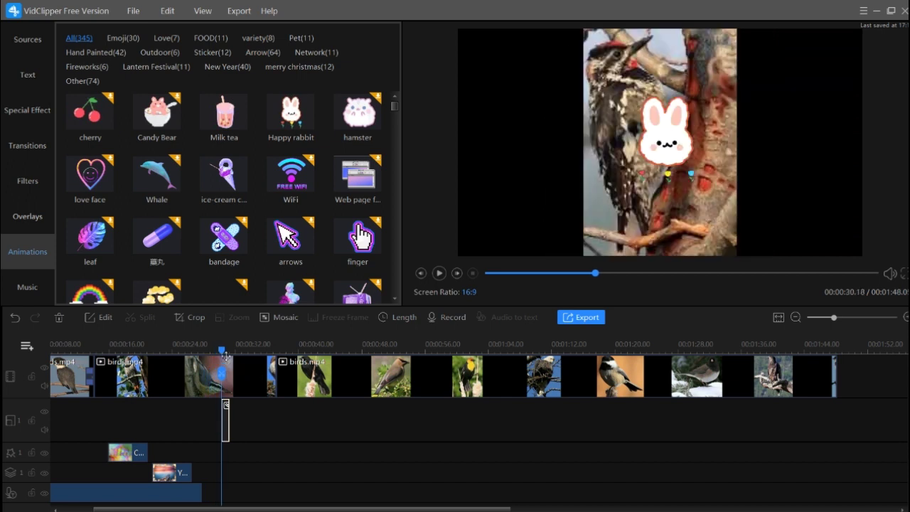
# Step: Move the Happy rabbit animation beside the bird to position X -90, Y 32, and play it back
pyautogui.doubleClick(656, 126)
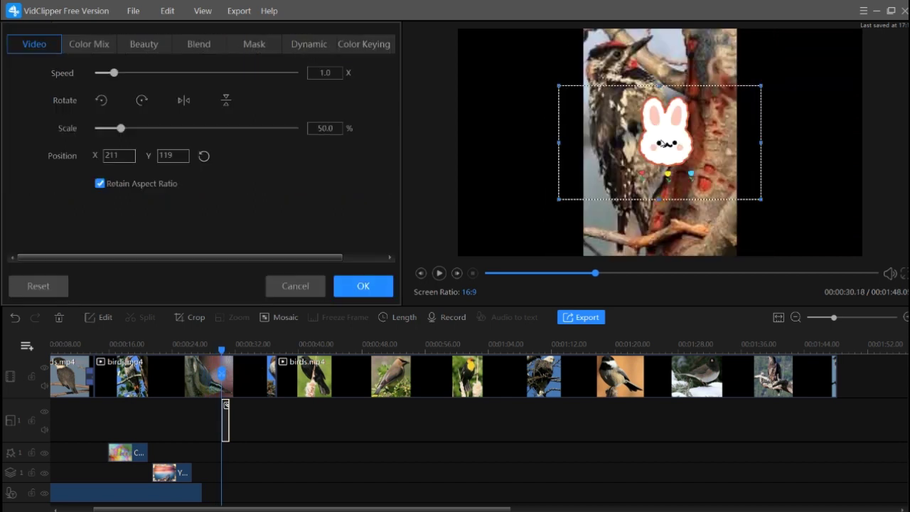
pyautogui.moveTo(664, 139); pyautogui.dragTo(530, 106)
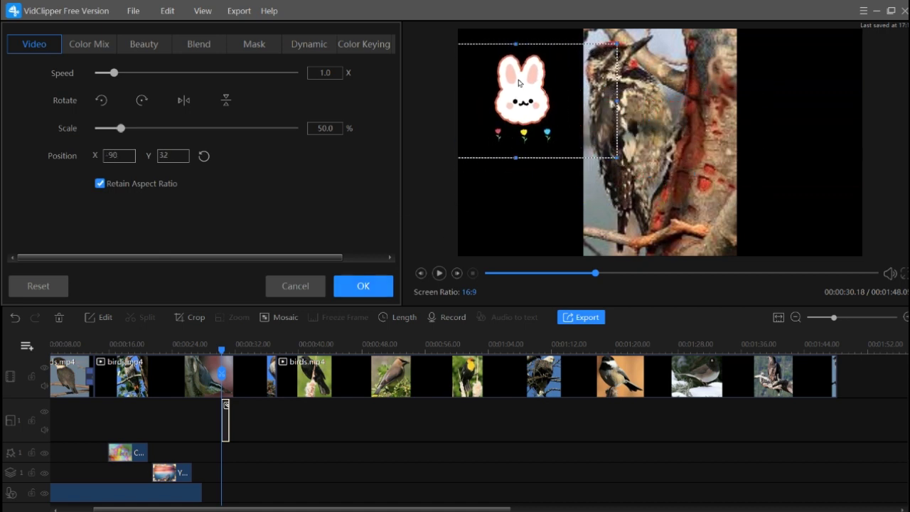
pyautogui.click(348, 283)
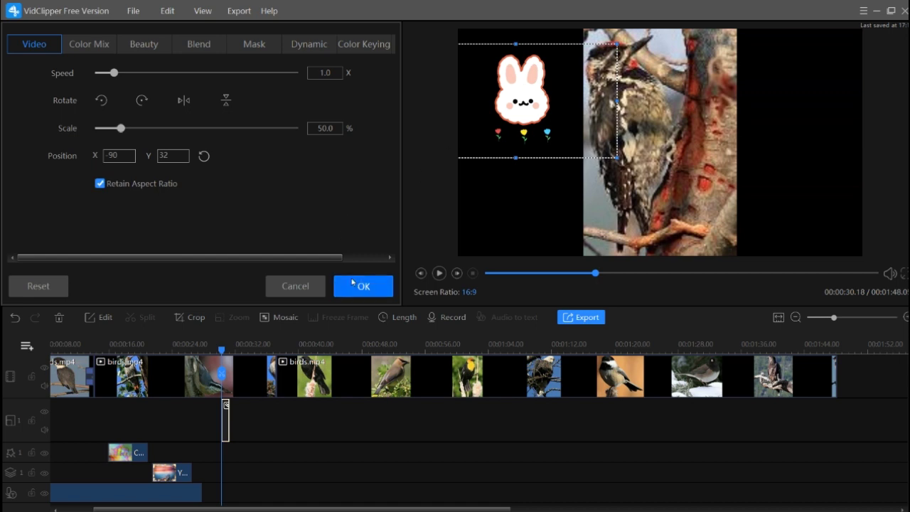
pyautogui.click(439, 273)
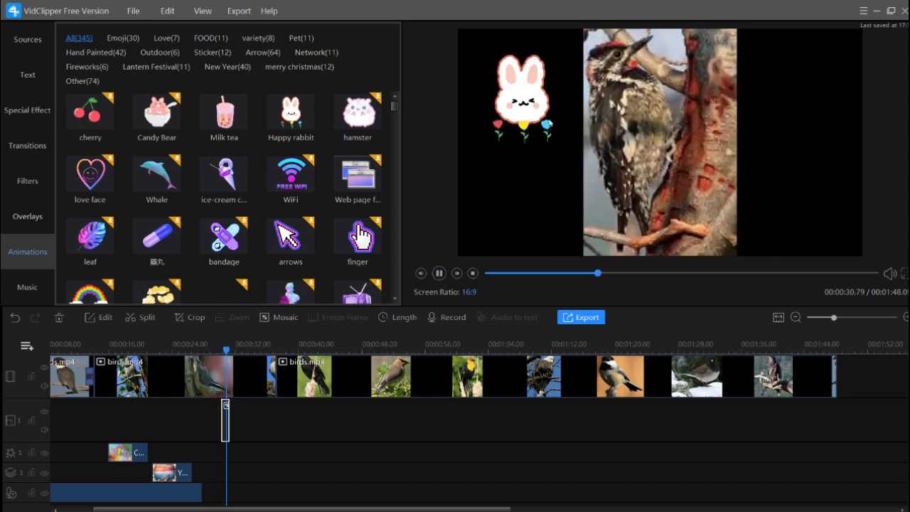
pyautogui.click(439, 274)
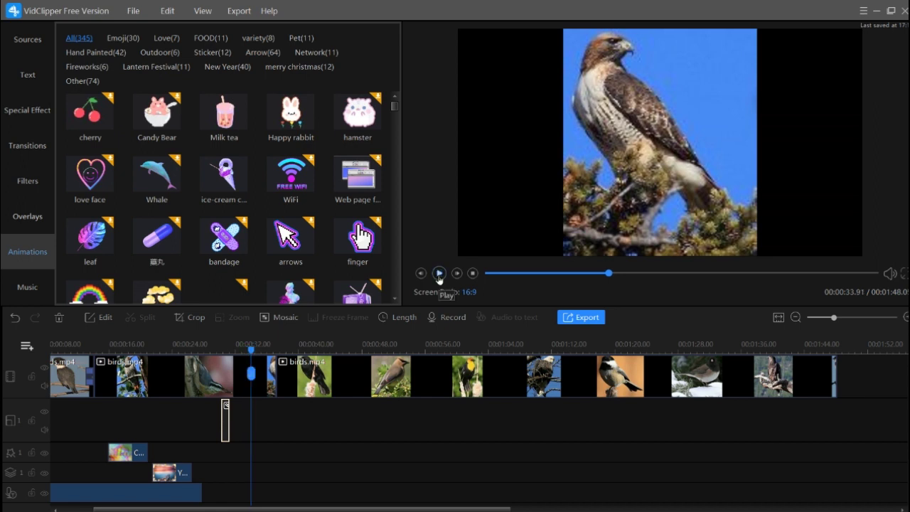
# Step: Try the Deep Space track on the music track at 34 seconds, play it with the video and delete it
pyautogui.click(28, 290)
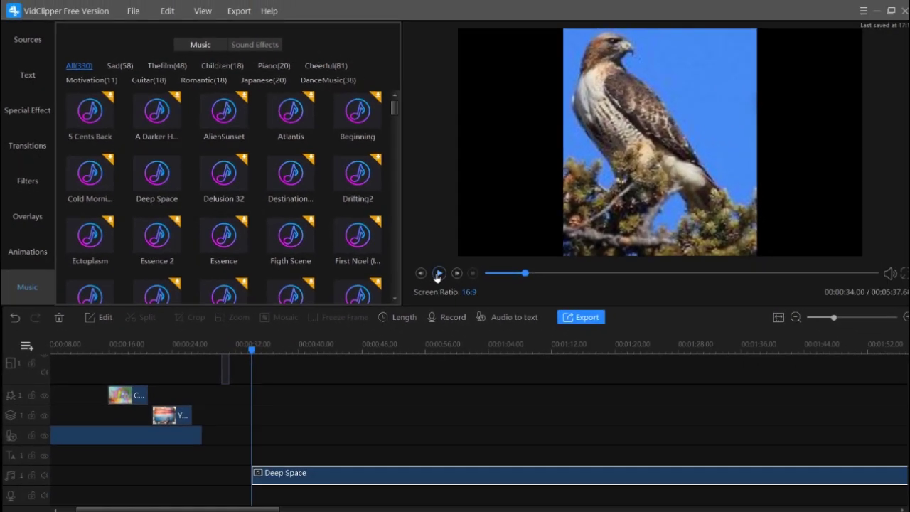
pyautogui.click(637, 365)
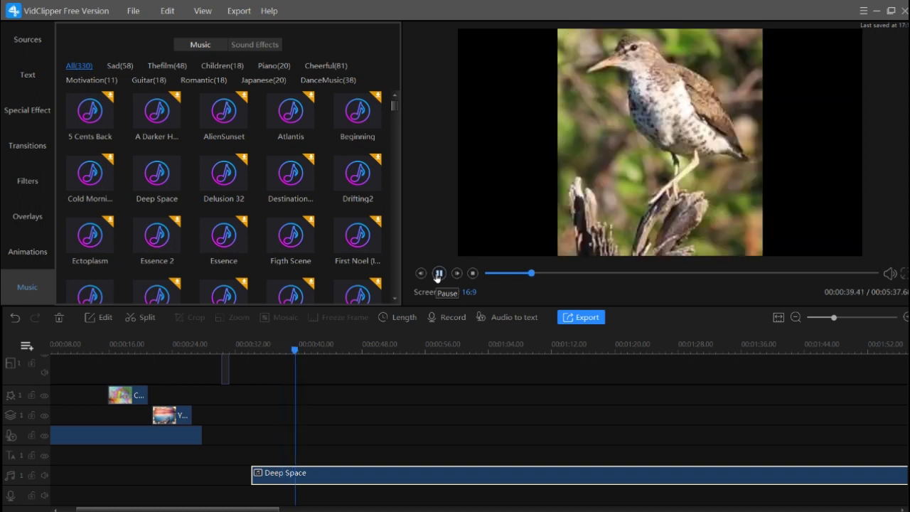
pyautogui.click(438, 274)
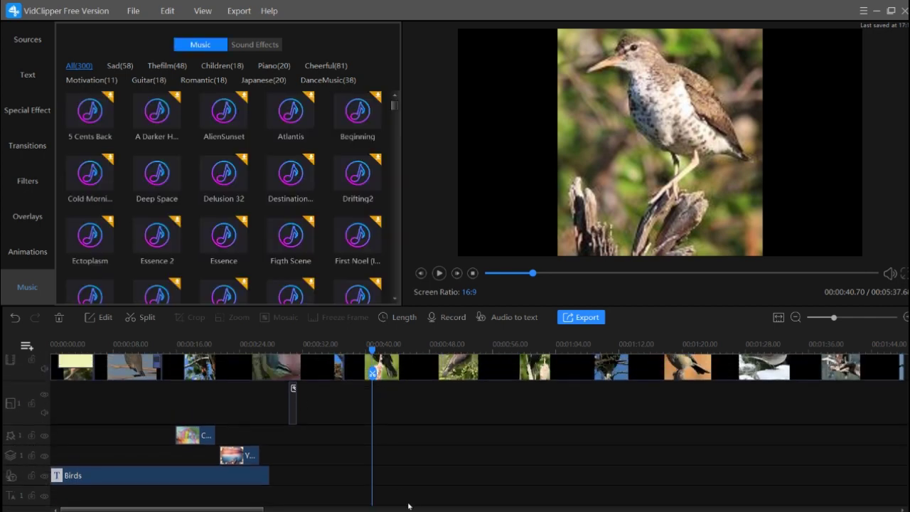
pyautogui.scroll(-1, 418, 483)
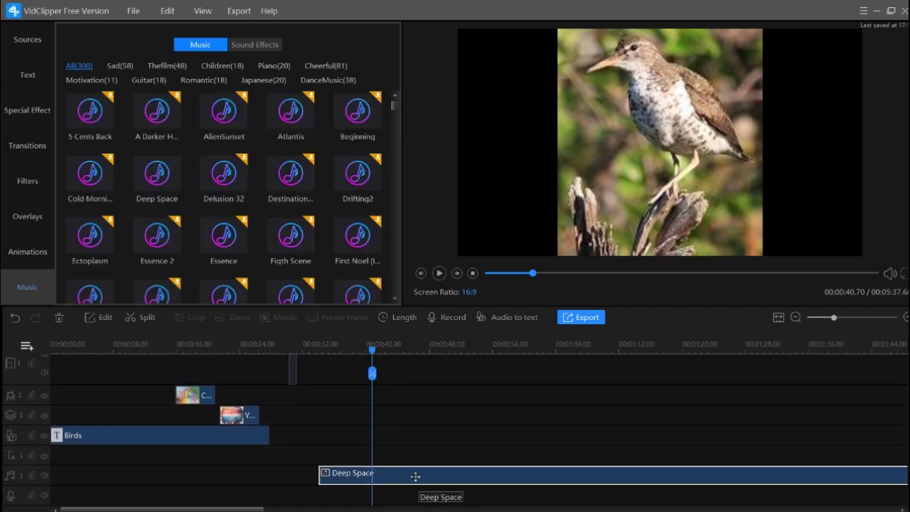
pyautogui.scroll(4, 415, 478)
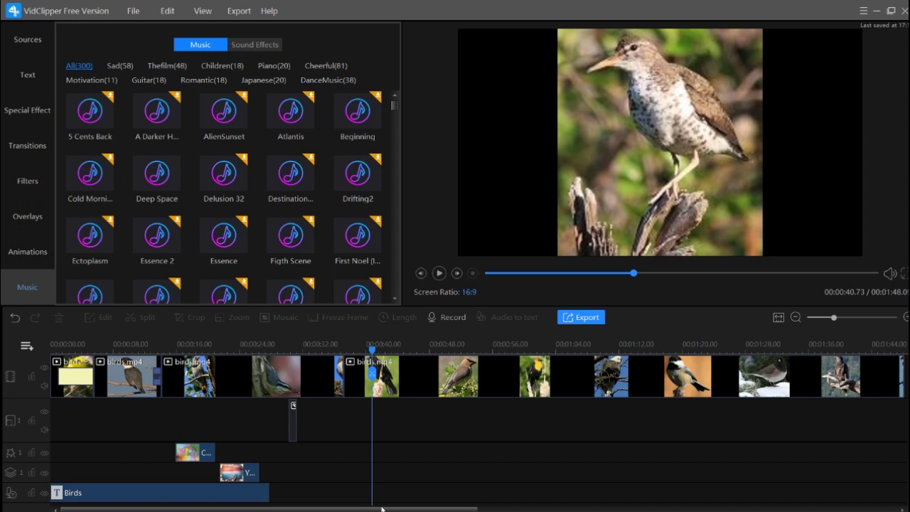
# Step: Import the Hologram audio file from the Background Music folder on the DATA (D:) drive into the local sources
pyautogui.click(38, 39)
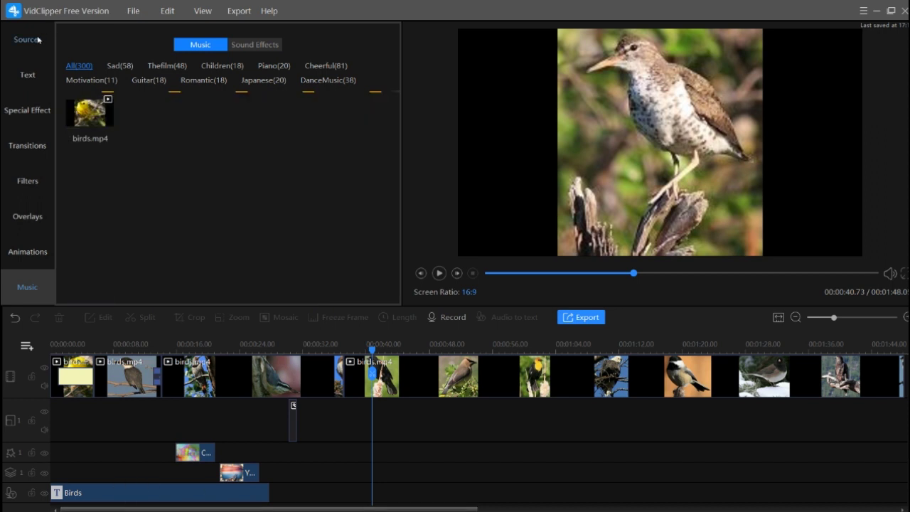
pyautogui.click(97, 69)
pyautogui.click(105, 82)
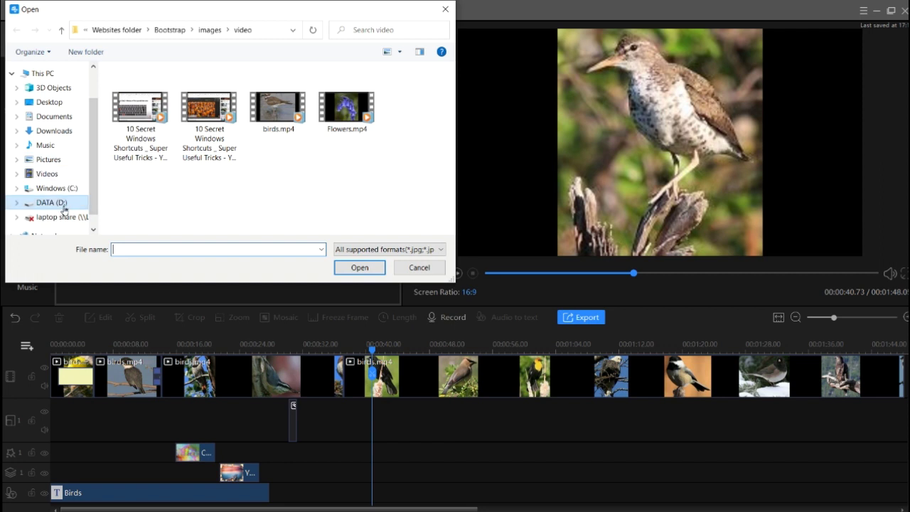
pyautogui.click(63, 205)
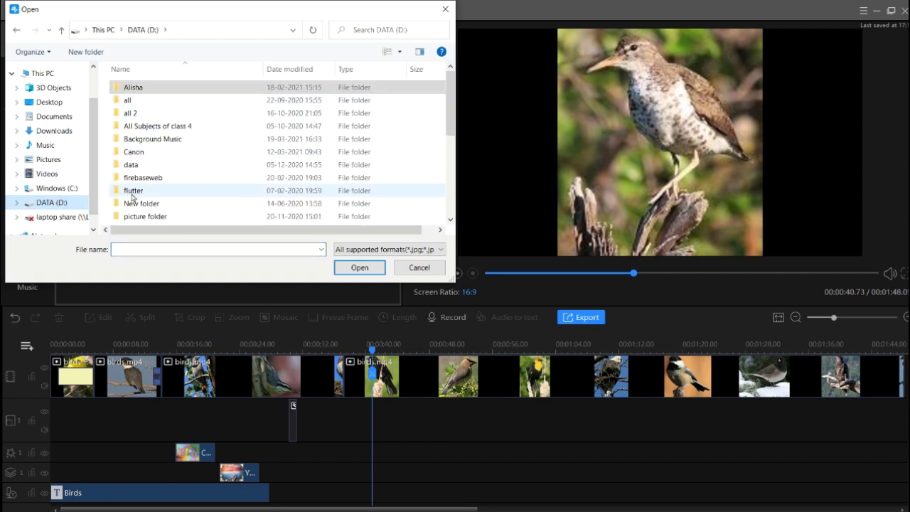
pyautogui.doubleClick(148, 140)
pyautogui.scroll(-1, 171, 117)
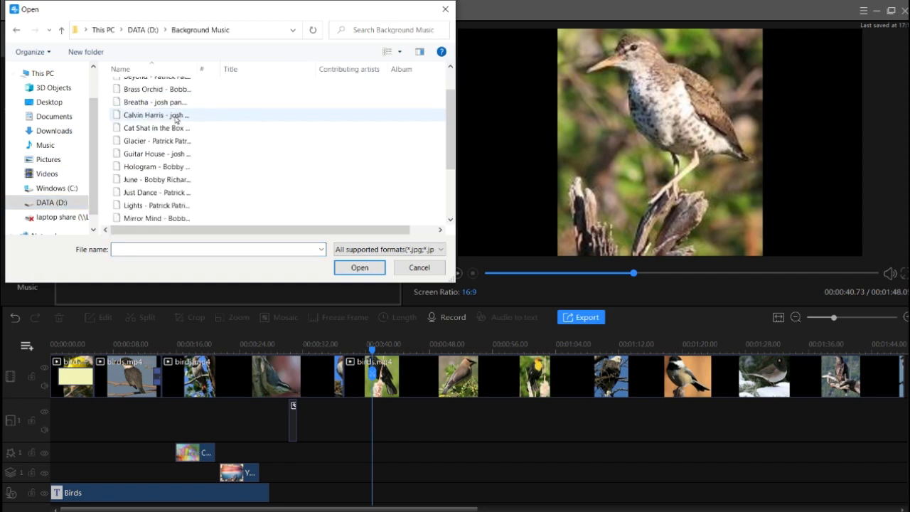
pyautogui.click(153, 167)
pyautogui.click(368, 270)
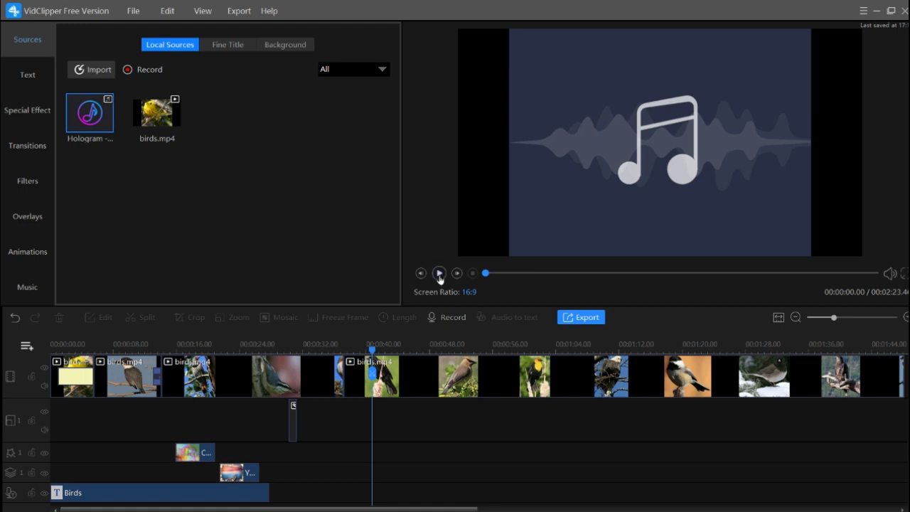
# Step: Preview the imported Hologram audio and place it on the music track from the start of the timeline
pyautogui.click(439, 273)
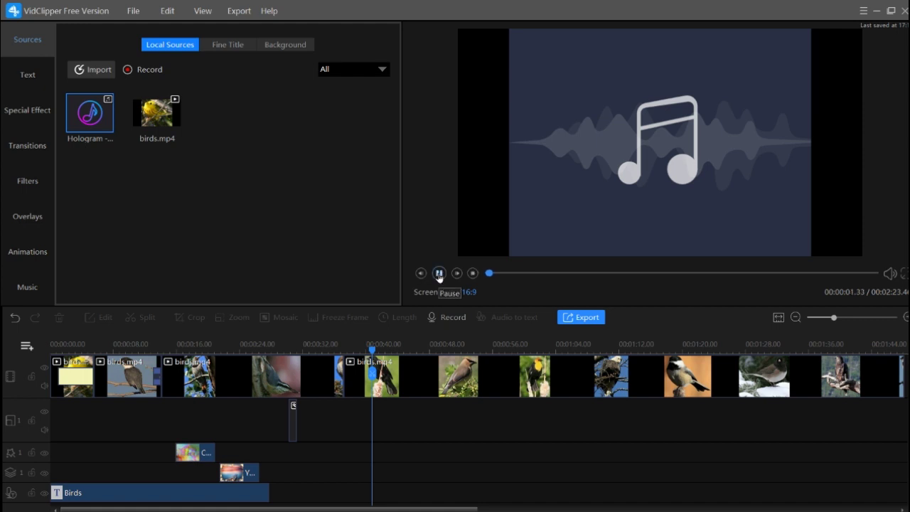
pyautogui.click(439, 275)
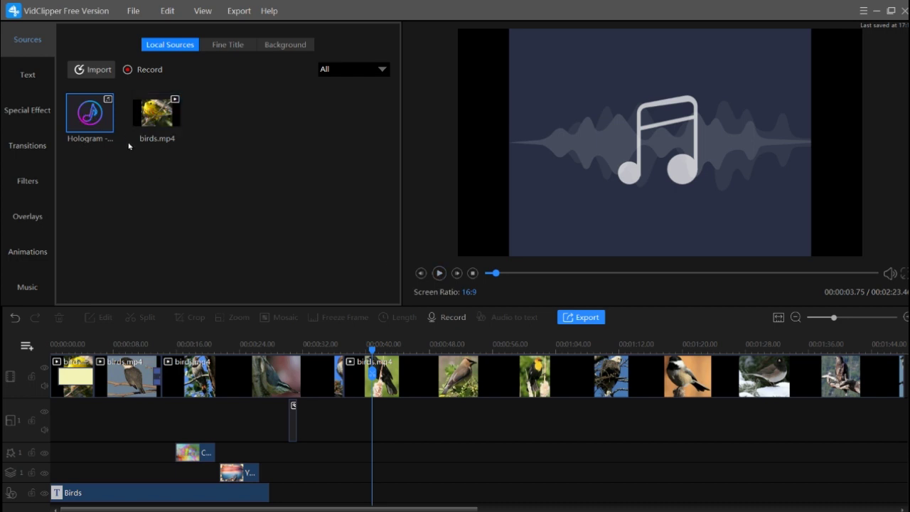
pyautogui.click(92, 113)
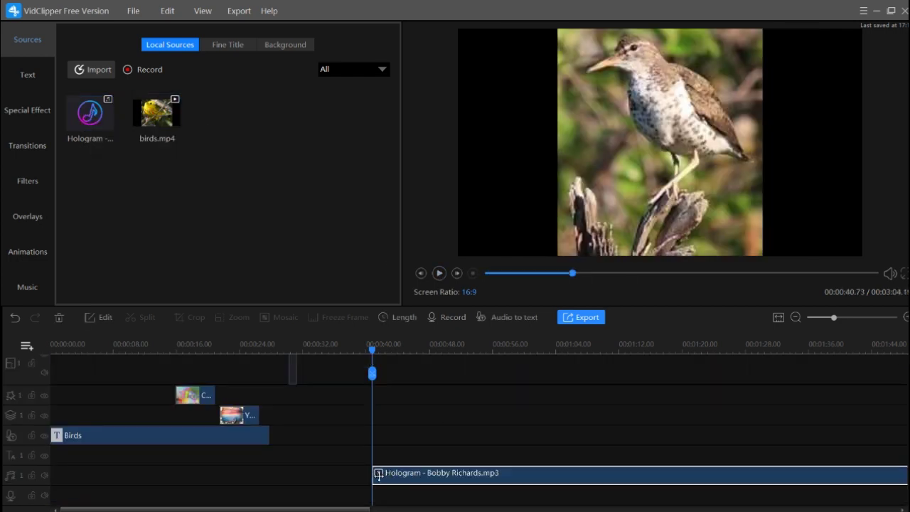
pyautogui.moveTo(413, 472); pyautogui.dragTo(54, 455)
# Step: Split the Hologram audio at the end of the video, at 00:01:48.08, and delete the excess part
pyautogui.moveTo(320, 508); pyautogui.dragTo(543, 507)
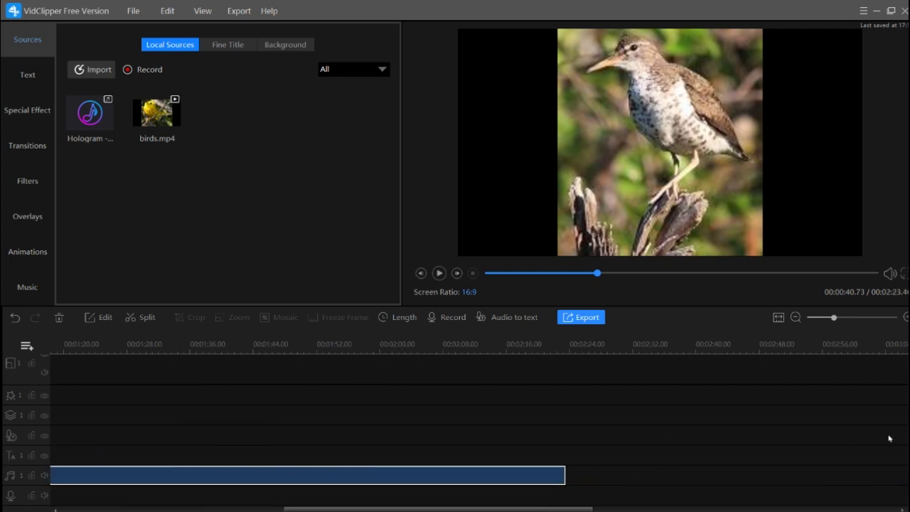
pyautogui.scroll(2, 906, 441)
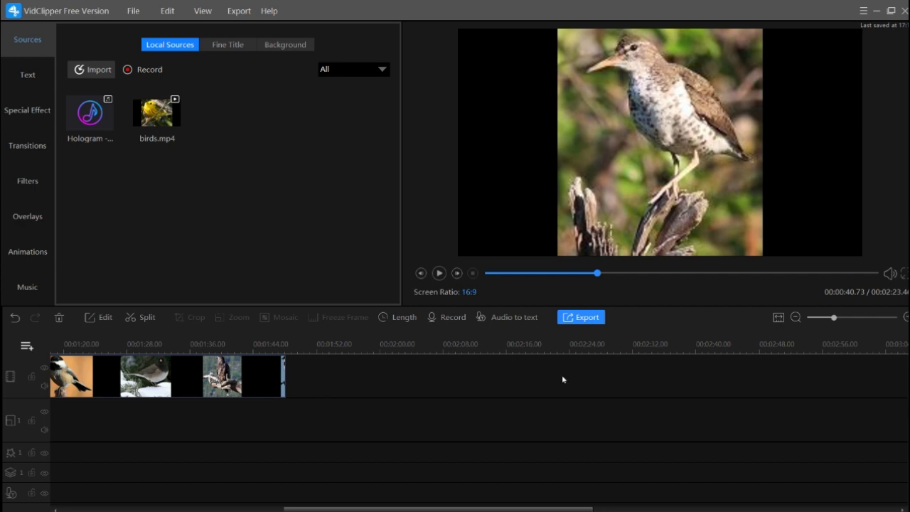
pyautogui.click(283, 347)
pyautogui.moveTo(283, 351); pyautogui.dragTo(287, 353)
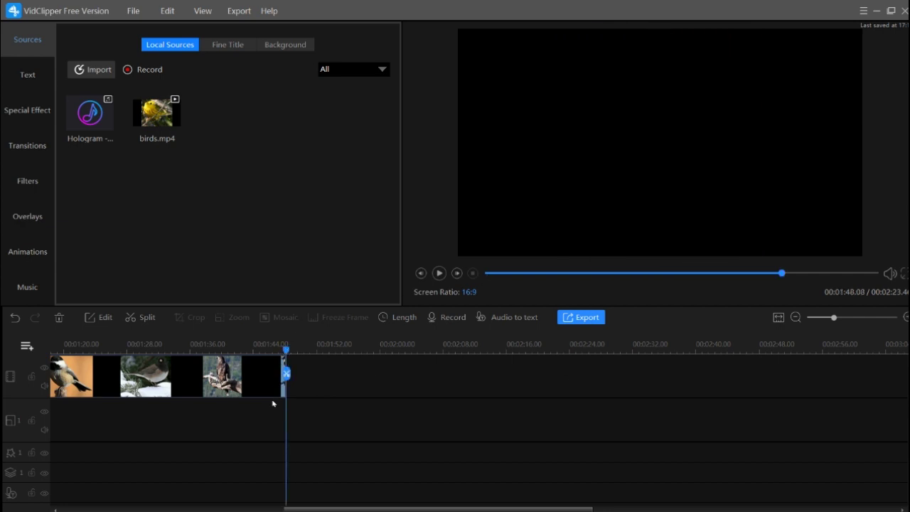
pyautogui.scroll(-2, 358, 432)
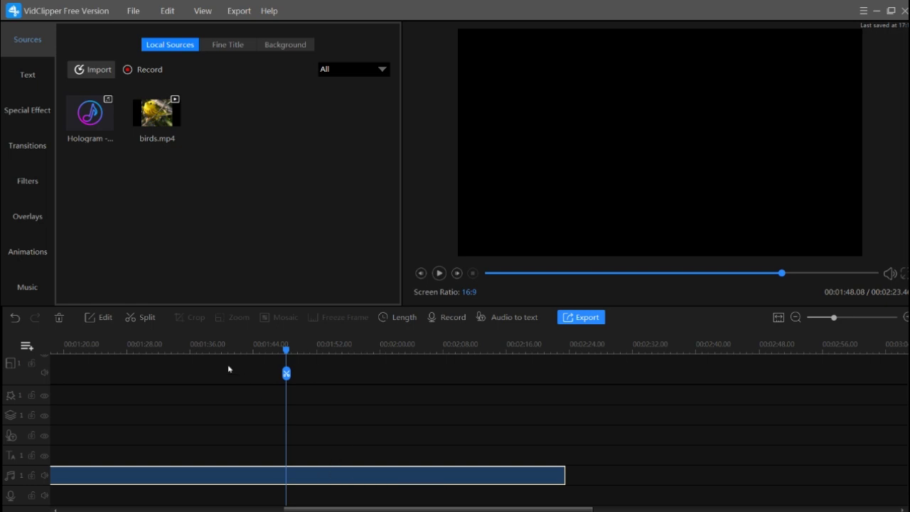
pyautogui.click(141, 315)
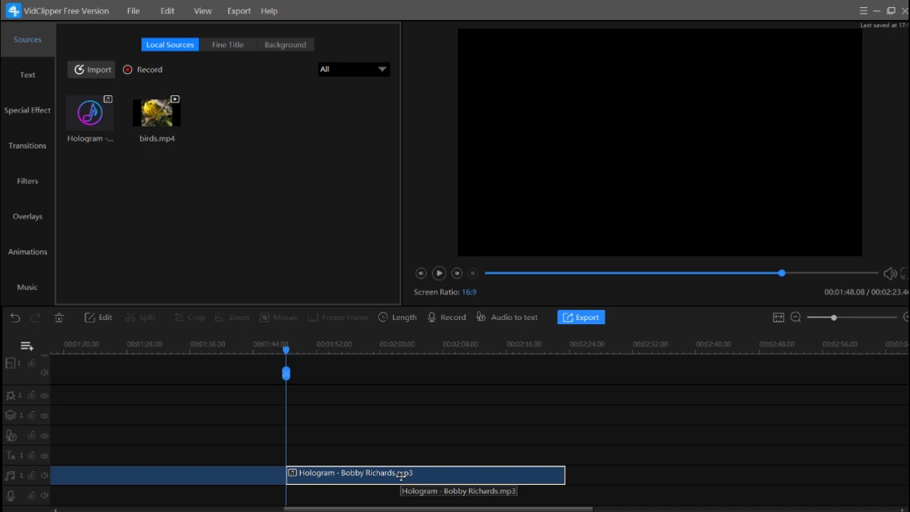
pyautogui.press('Delete')
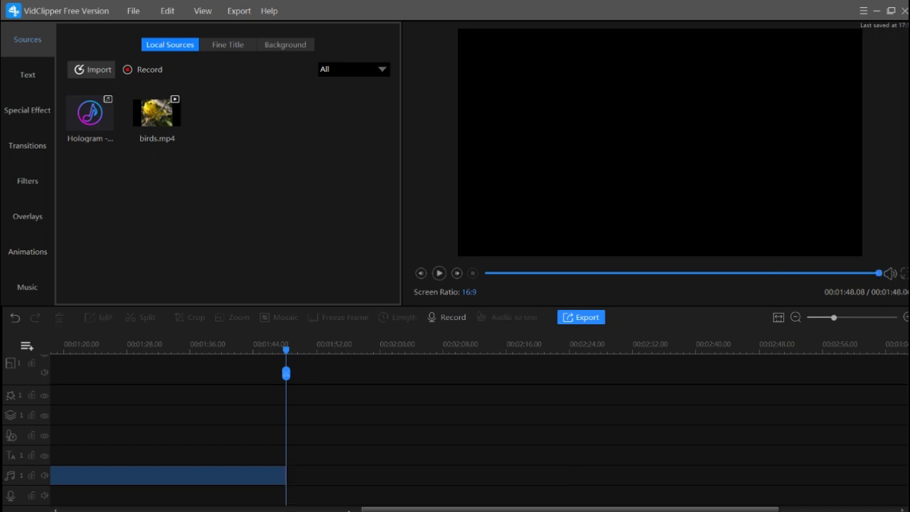
# Step: Return to the start of the timeline and play the opening seconds of the video with the background music
pyautogui.moveTo(370, 510); pyautogui.dragTo(47, 382)
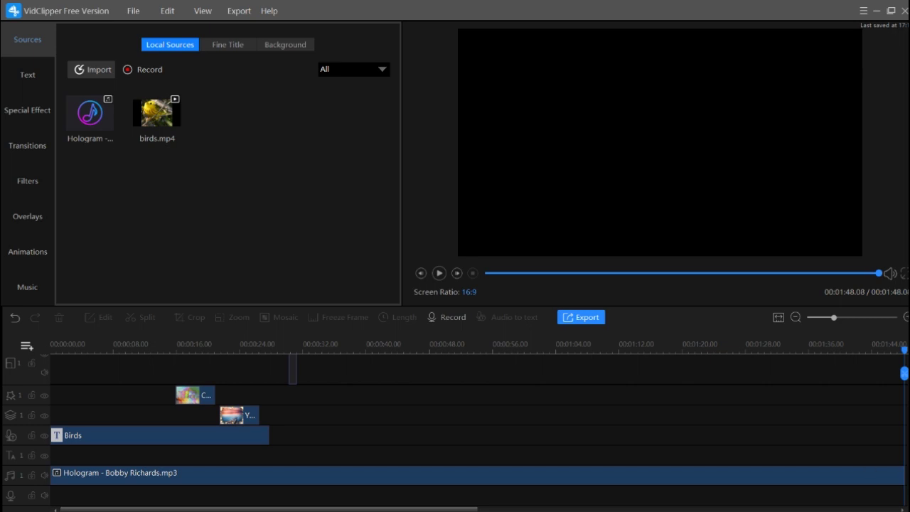
pyautogui.scroll(3, 477, 427)
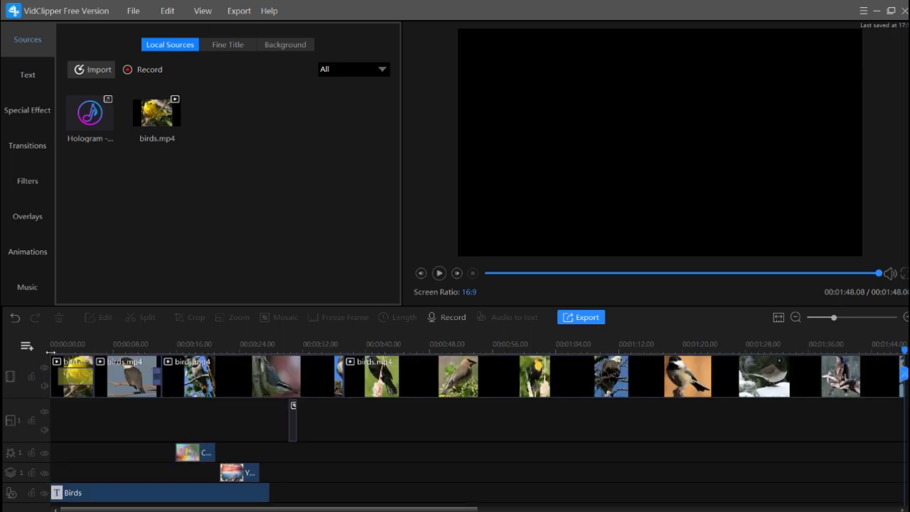
pyautogui.press('space')
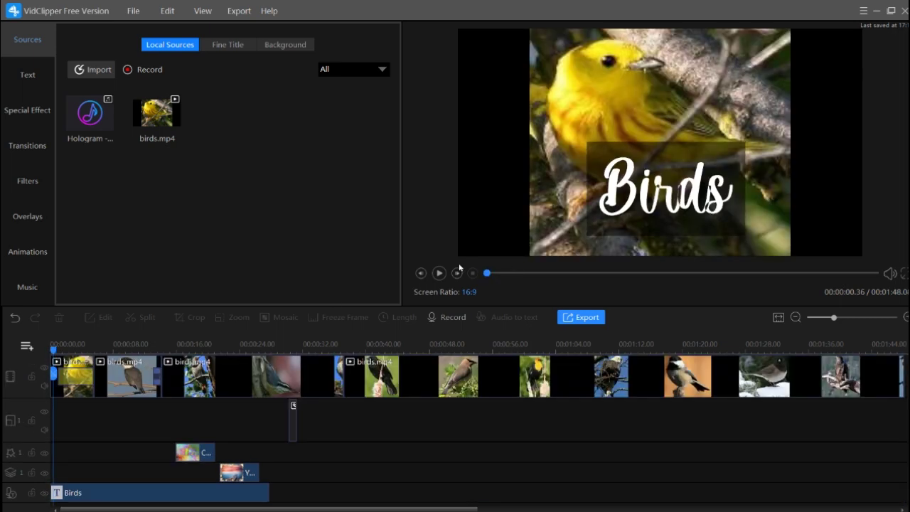
pyautogui.click(440, 273)
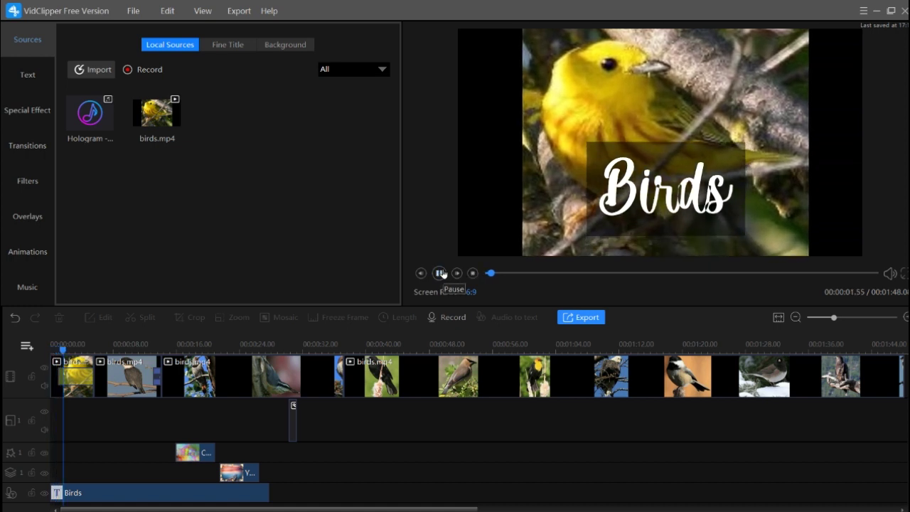
pyautogui.click(440, 273)
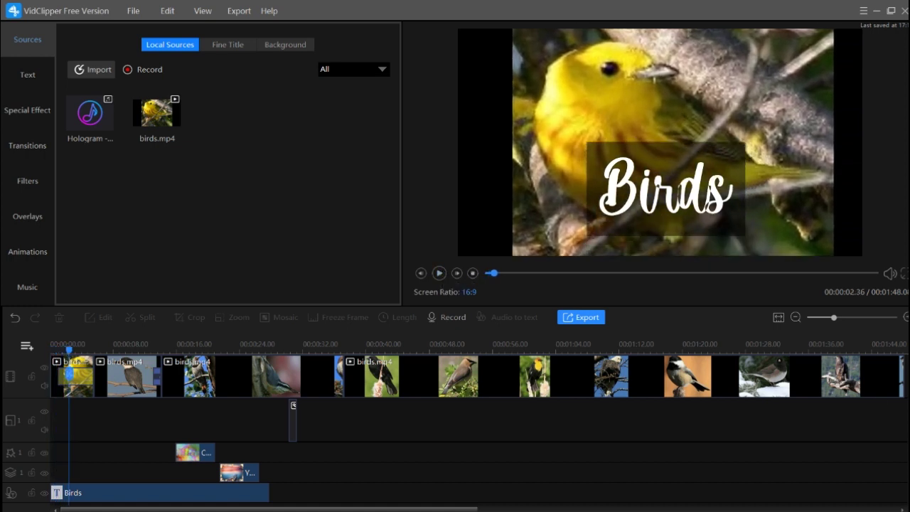
# Step: Set the Hologram audio's volume to 56 and play a few seconds of the video to hear the level
pyautogui.scroll(-2, 817, 455)
pyautogui.doubleClick(818, 473)
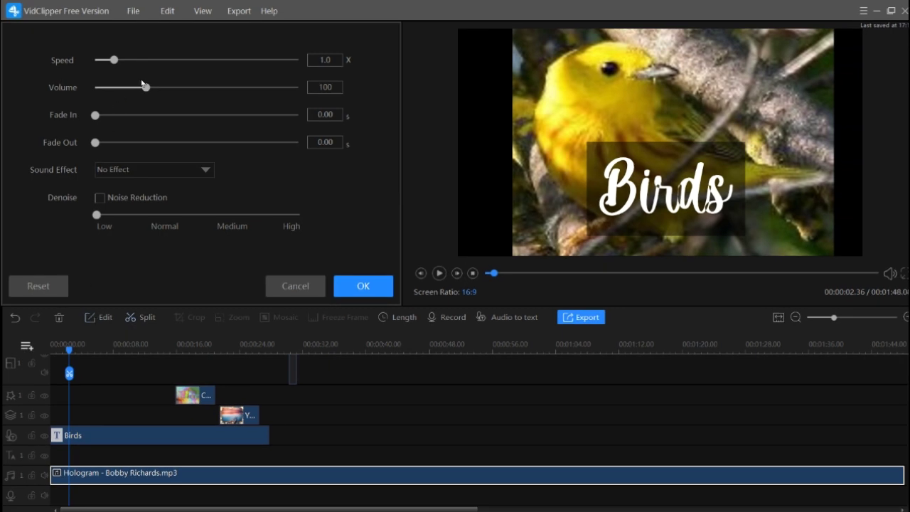
pyautogui.moveTo(147, 91); pyautogui.dragTo(123, 90)
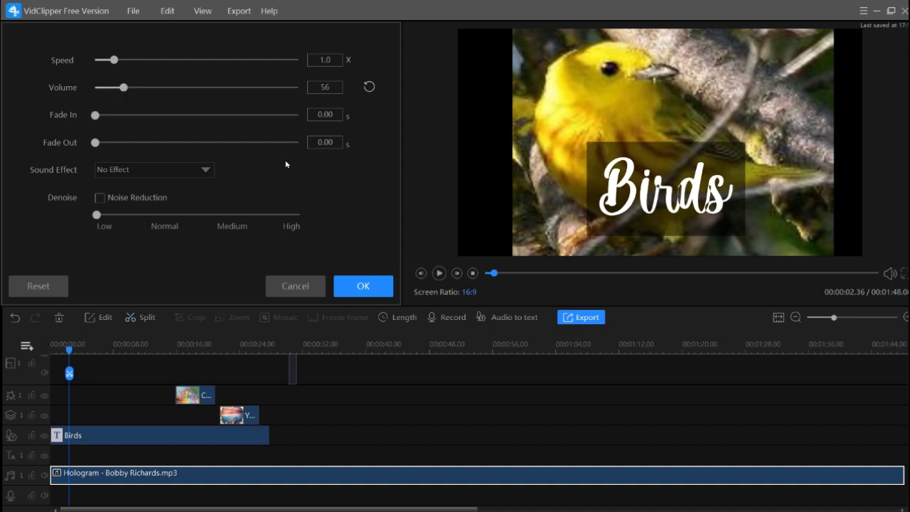
pyautogui.click(363, 285)
pyautogui.click(441, 273)
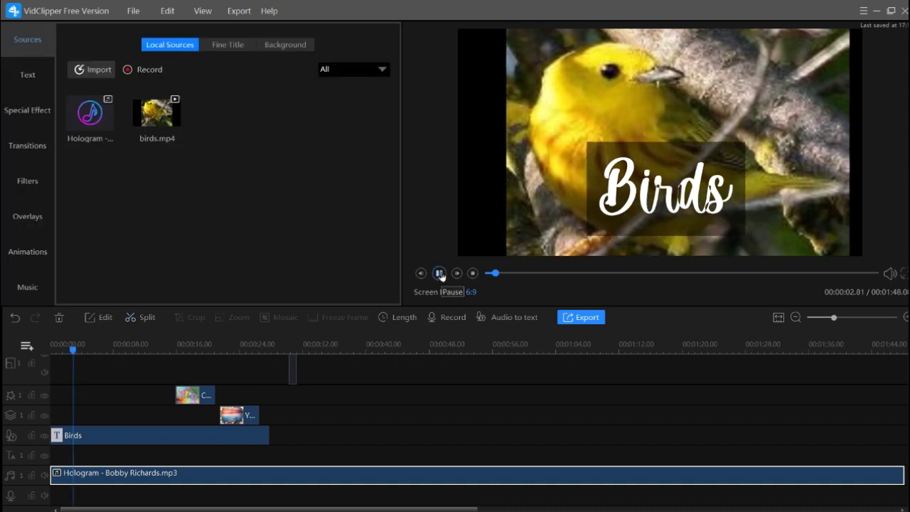
pyautogui.click(440, 273)
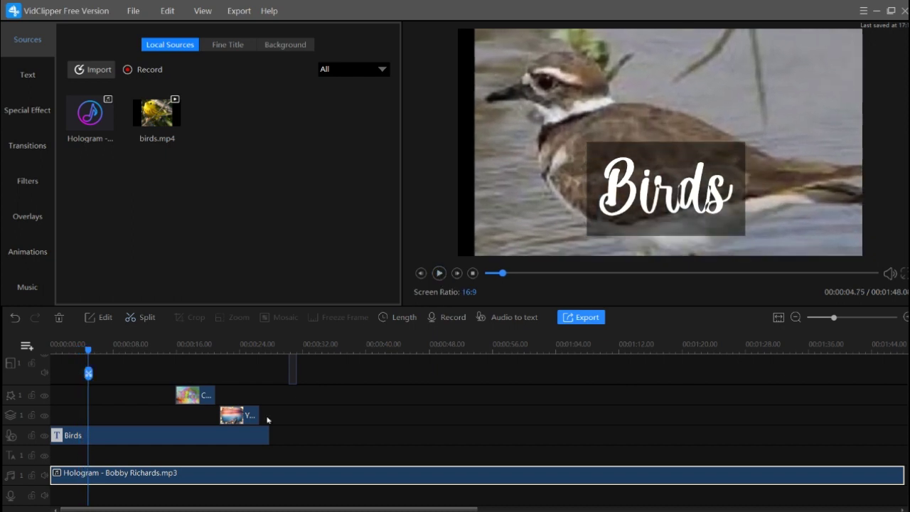
# Step: Lower the Hologram audio's volume further, close to the low end of its range, and play the video briefly
pyautogui.doubleClick(198, 473)
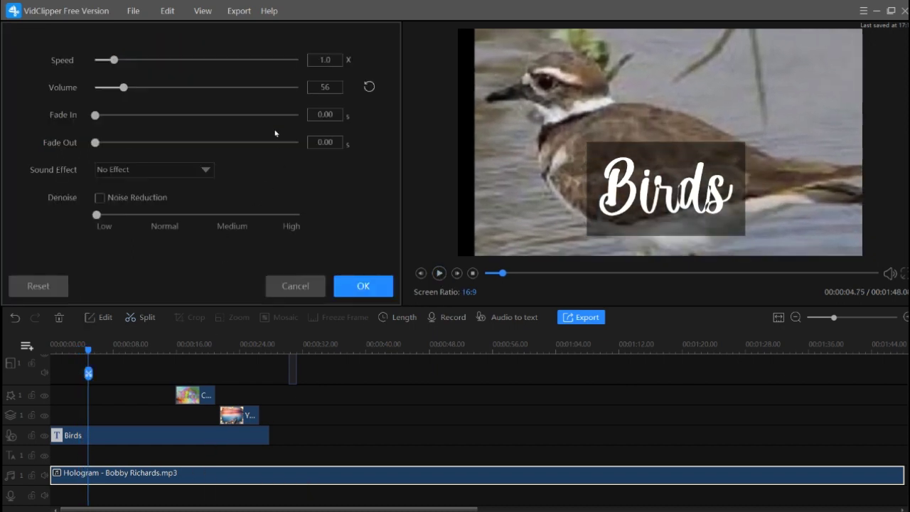
pyautogui.moveTo(123, 90); pyautogui.dragTo(105, 90)
pyautogui.click(363, 288)
pyautogui.click(440, 275)
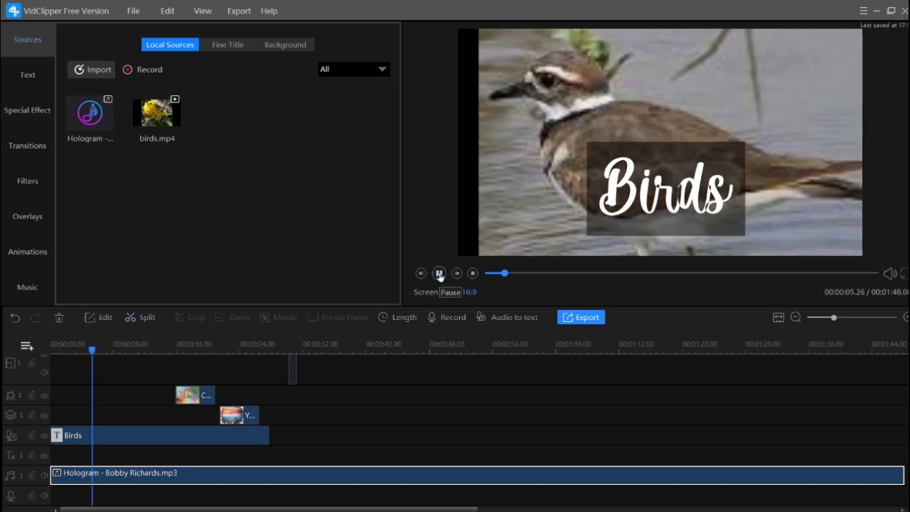
pyautogui.click(439, 274)
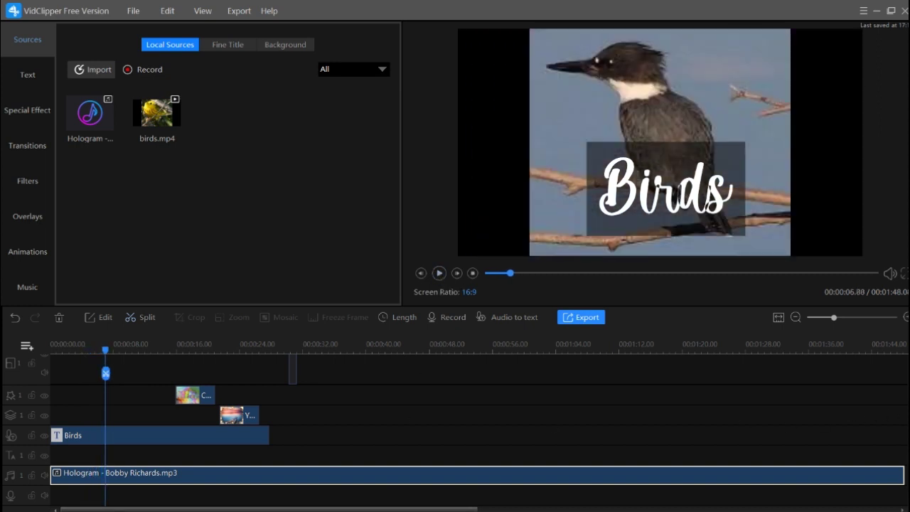
# Step: Delete the Birds subtitle clip from the timeline and play the following few seconds of the video
pyautogui.scroll(2, 455, 426)
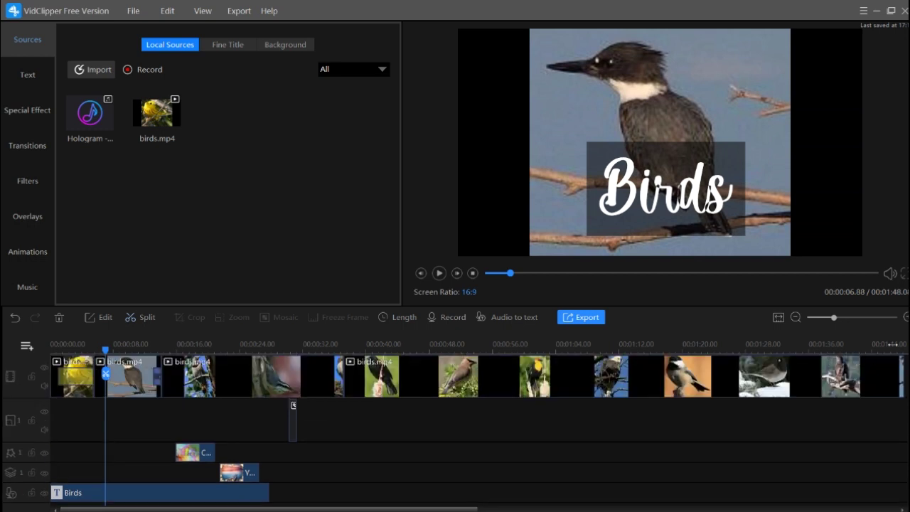
pyautogui.moveTo(820, 321); pyautogui.dragTo(841, 324)
pyautogui.click(433, 506)
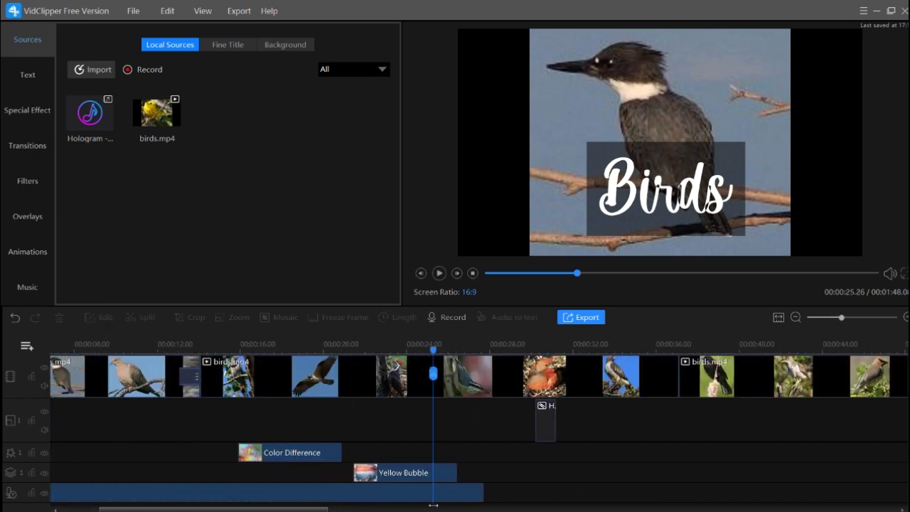
pyautogui.click(362, 488)
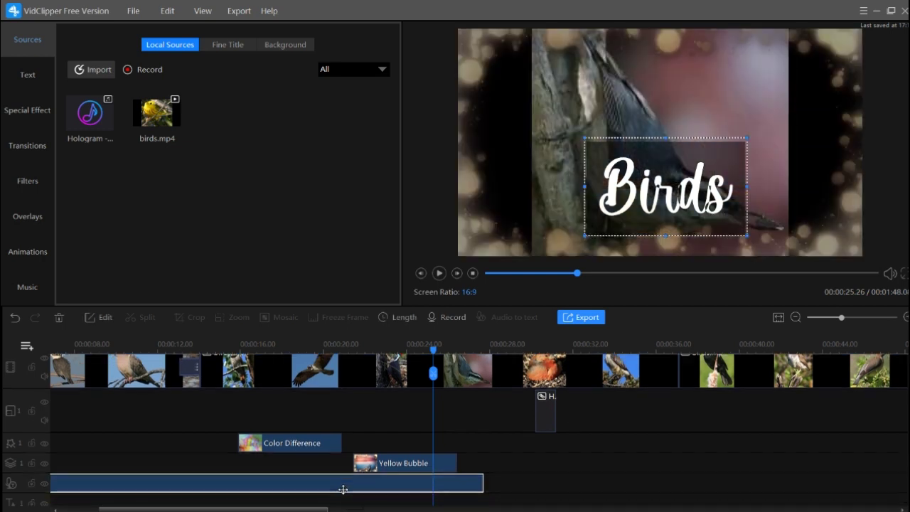
pyautogui.scroll(-2, 495, 488)
pyautogui.moveTo(495, 488); pyautogui.dragTo(392, 489)
pyautogui.click(439, 273)
pyautogui.click(439, 274)
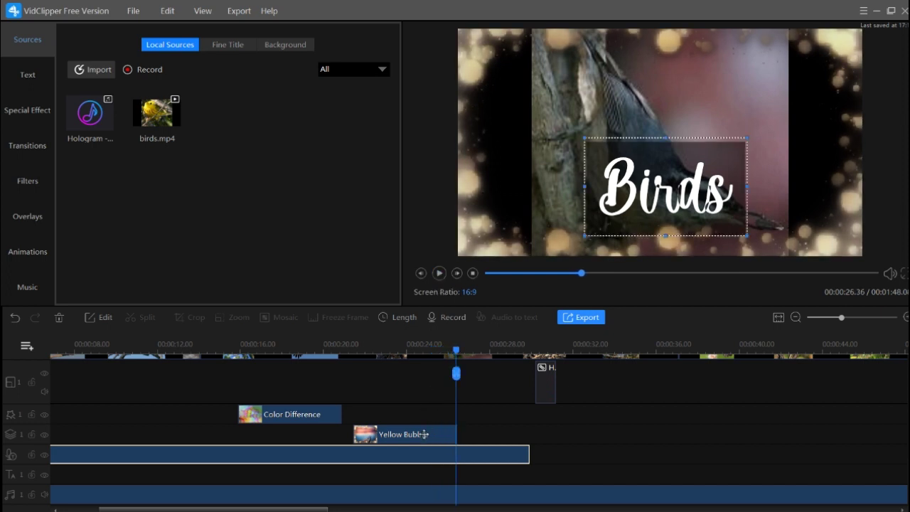
pyautogui.press('Delete')
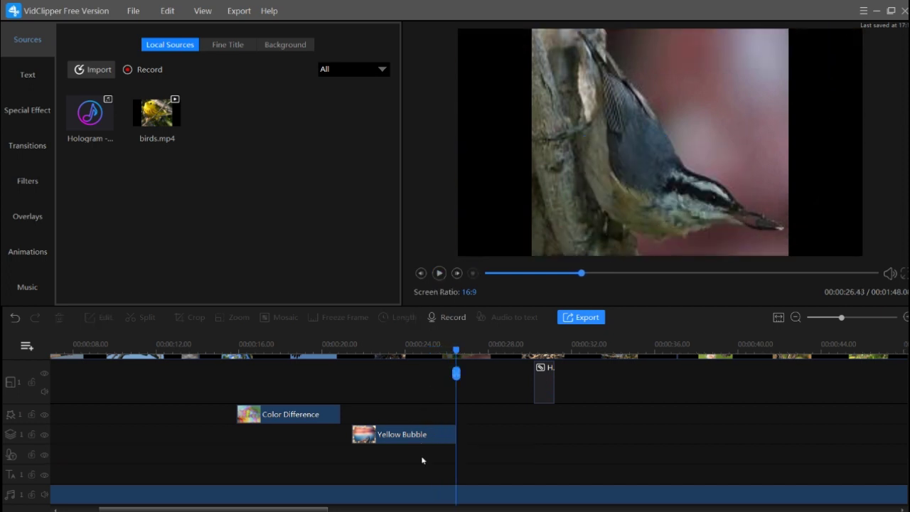
pyautogui.click(438, 274)
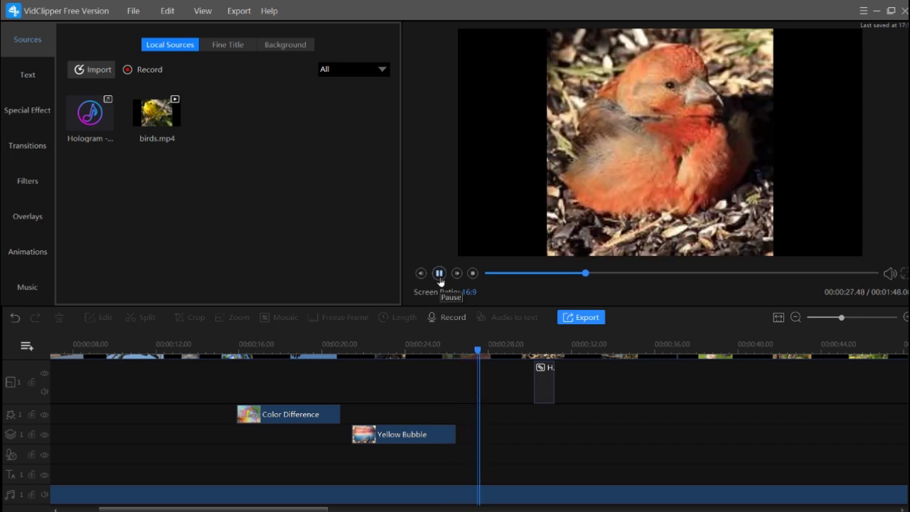
pyautogui.click(440, 274)
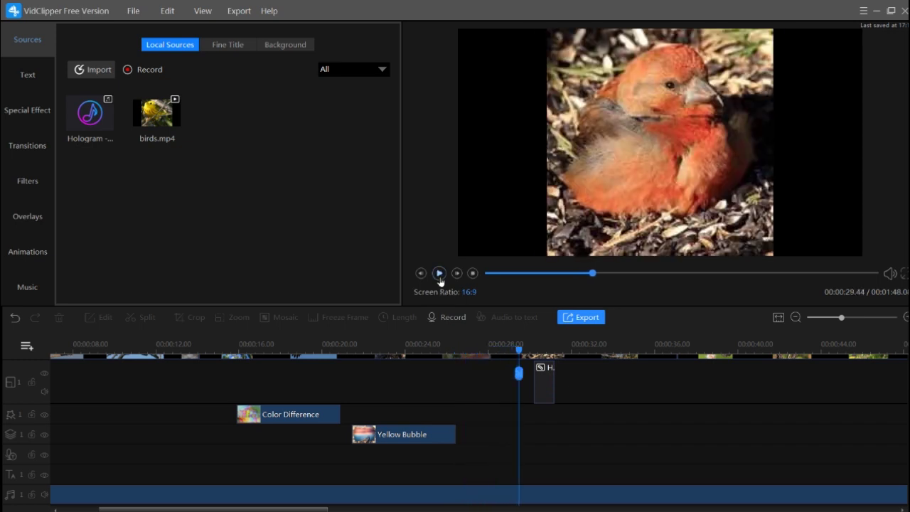
pyautogui.scroll(1, 479, 428)
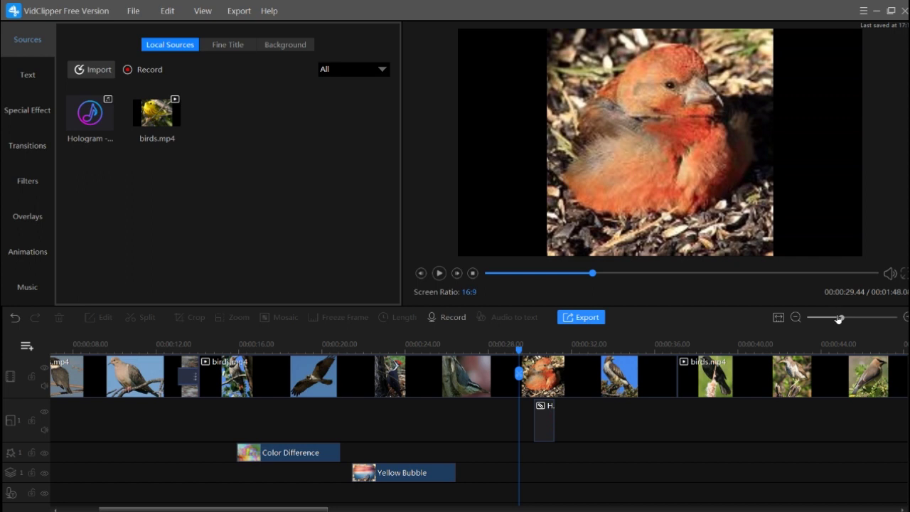
pyautogui.moveTo(843, 322)
pyautogui.mouseDown()
pyautogui.moveTo(825, 321)
pyautogui.moveTo(859, 320)
pyautogui.moveTo(829, 325)
pyautogui.moveTo(850, 329)
pyautogui.mouseUp()
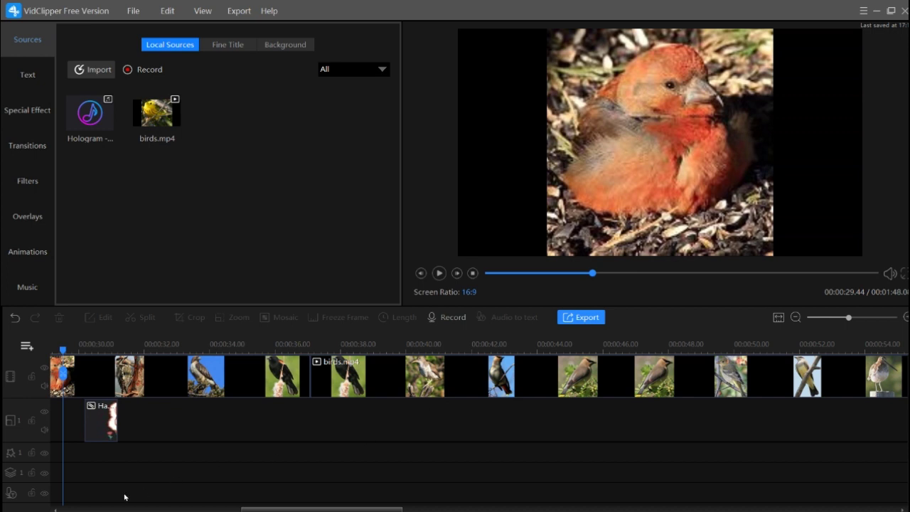
pyautogui.moveTo(96, 431)
pyautogui.mouseDown()
pyautogui.moveTo(130, 424)
pyautogui.moveTo(98, 427)
pyautogui.mouseUp()
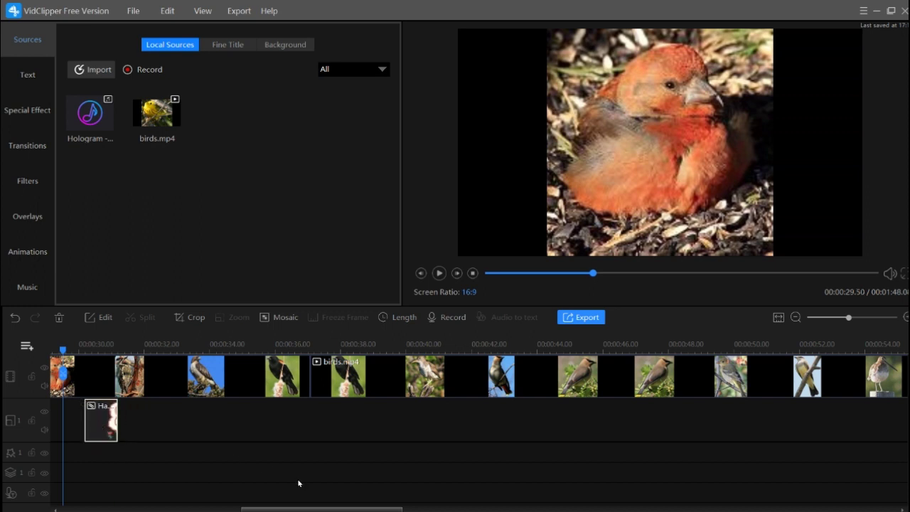
# Step: Start importing a media file into the local sources and browse to the DATA (D:) drive
pyautogui.moveTo(313, 509); pyautogui.dragTo(132, 509)
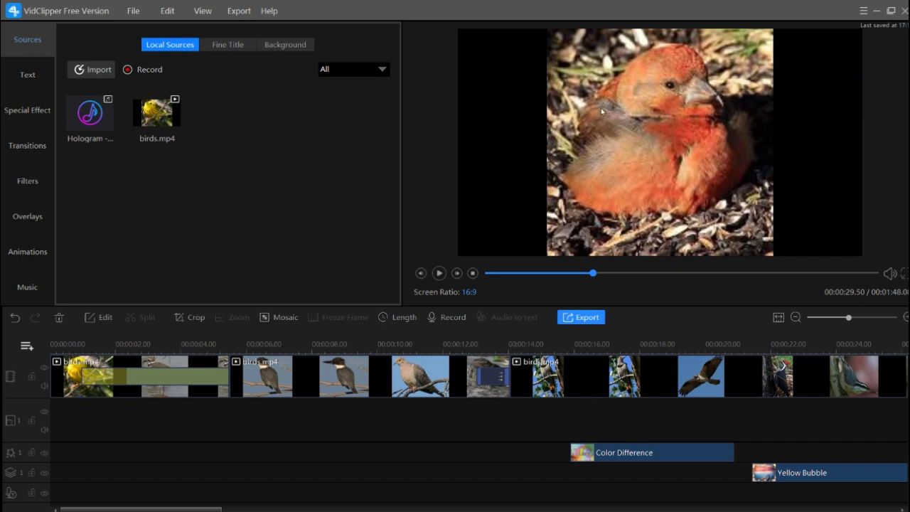
pyautogui.click(103, 71)
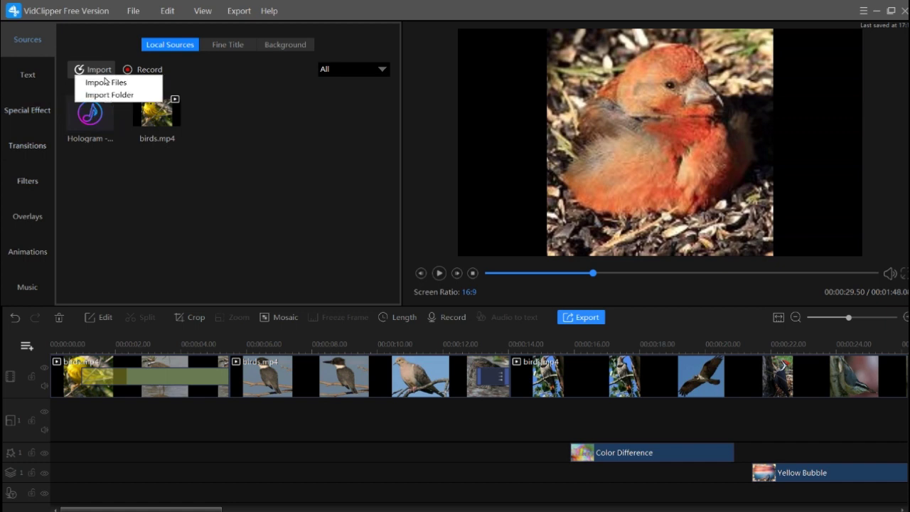
pyautogui.click(105, 82)
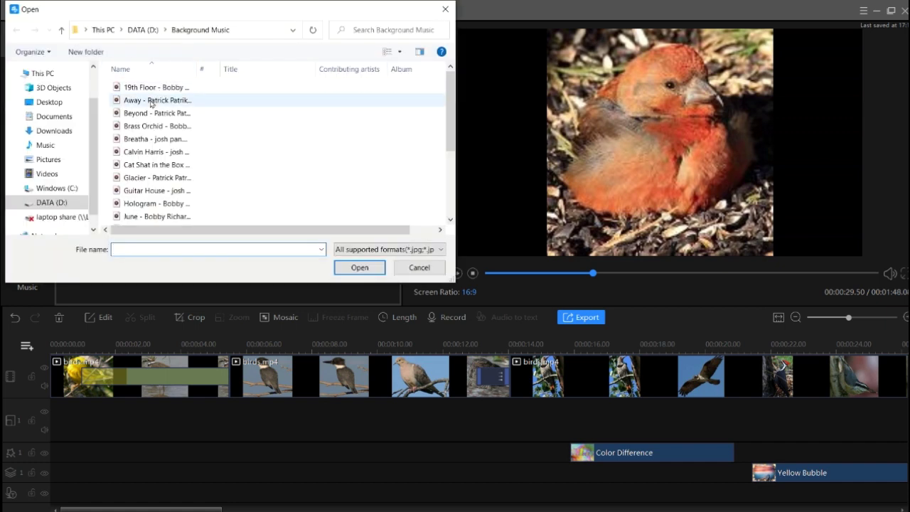
pyautogui.click(49, 202)
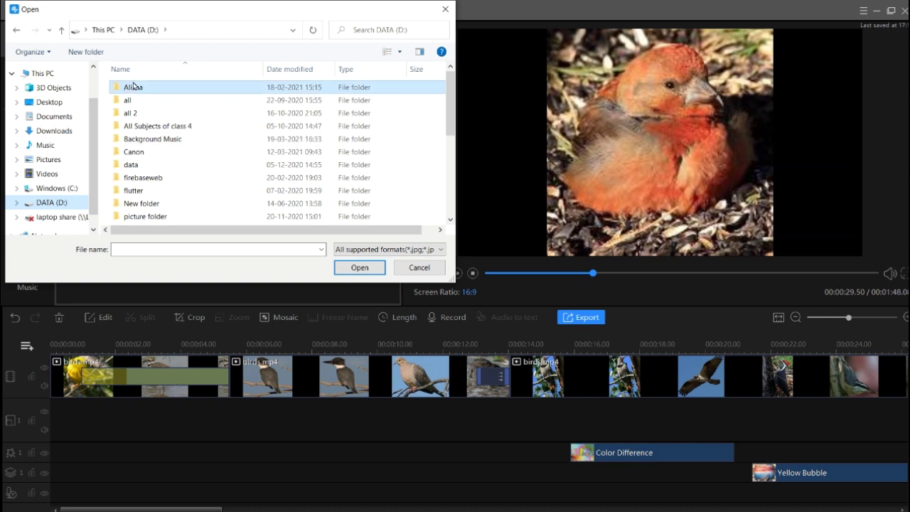
pyautogui.doubleClick(134, 86)
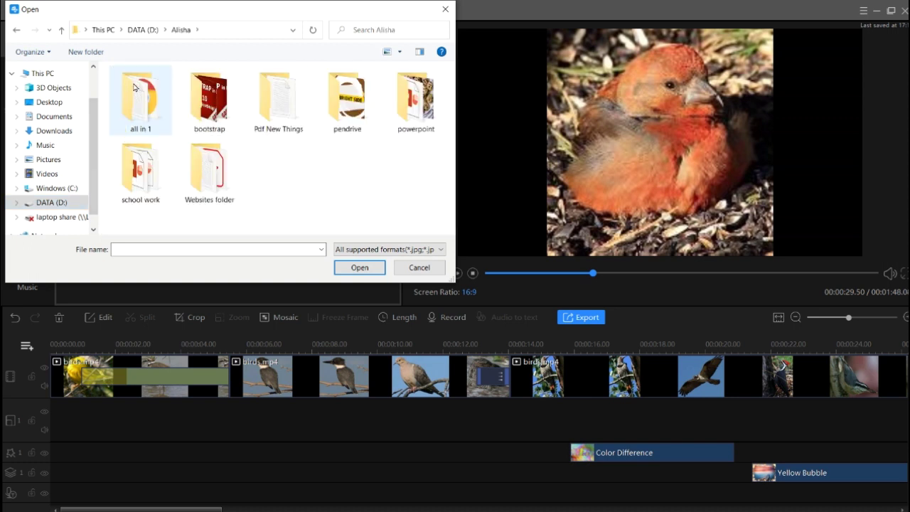
pyautogui.doubleClick(222, 127)
pyautogui.click(142, 30)
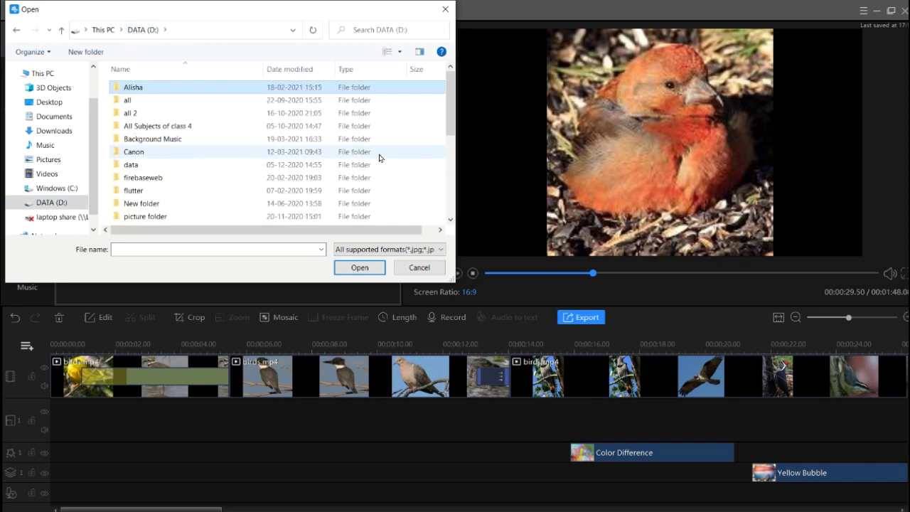
# Step: Import Flowers.mp4 from the Bootstrap > images > video folder inside Websites folder into the local sources
pyautogui.doubleClick(132, 88)
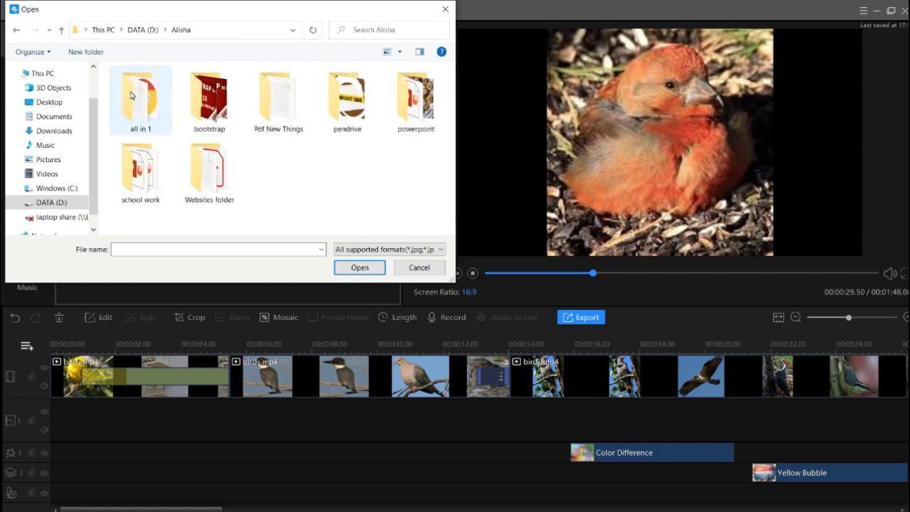
pyautogui.doubleClick(239, 172)
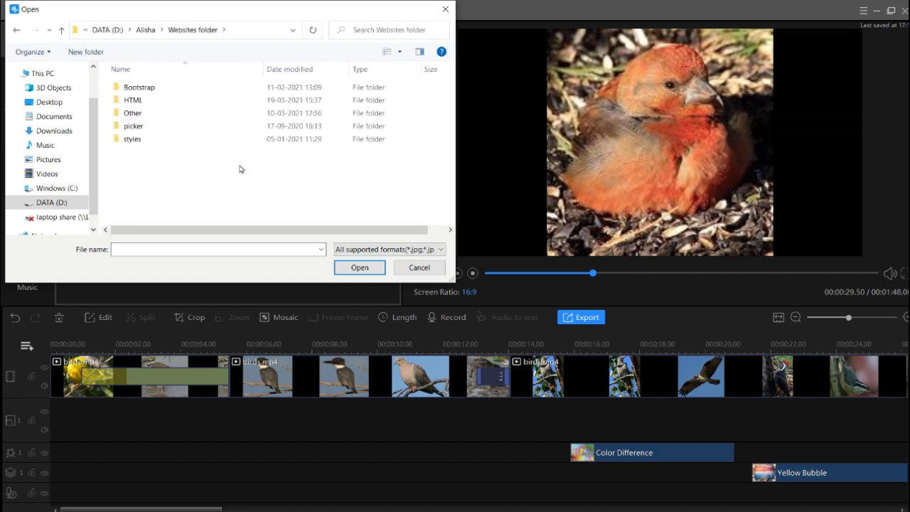
pyautogui.doubleClick(135, 100)
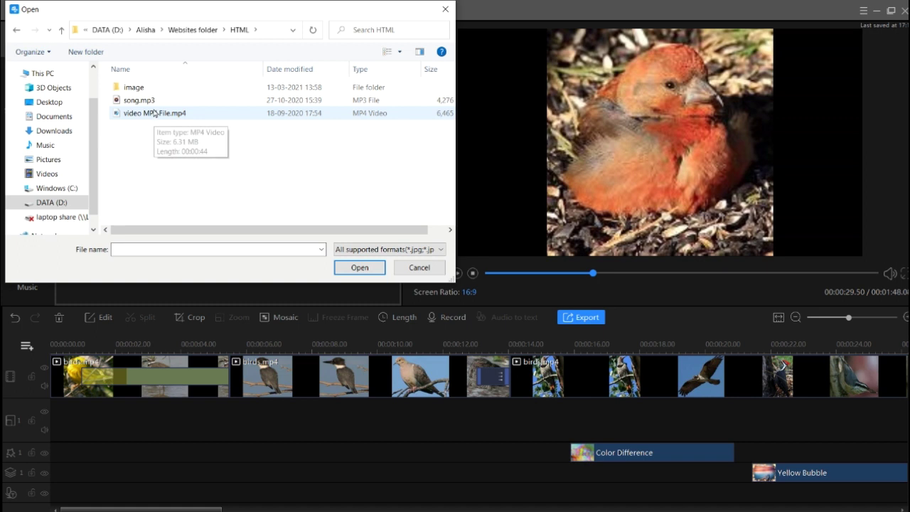
pyautogui.click(191, 33)
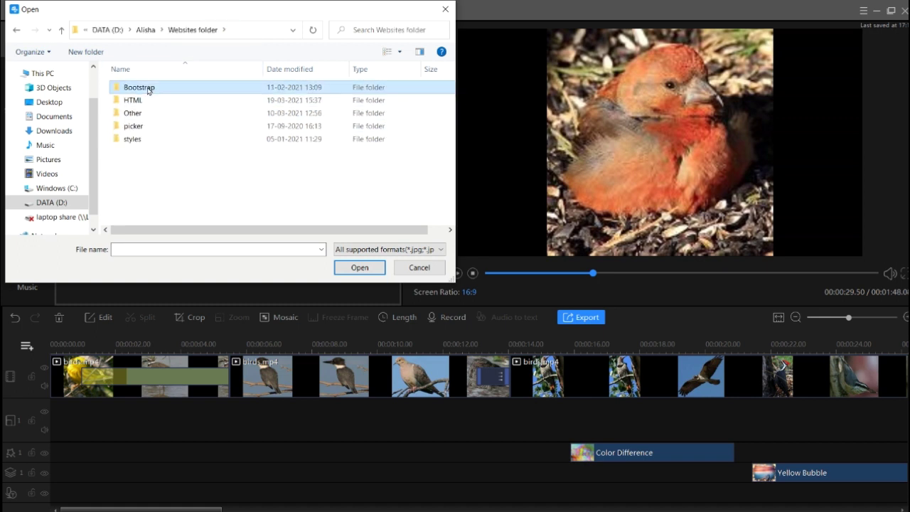
pyautogui.doubleClick(149, 89)
pyautogui.doubleClick(149, 99)
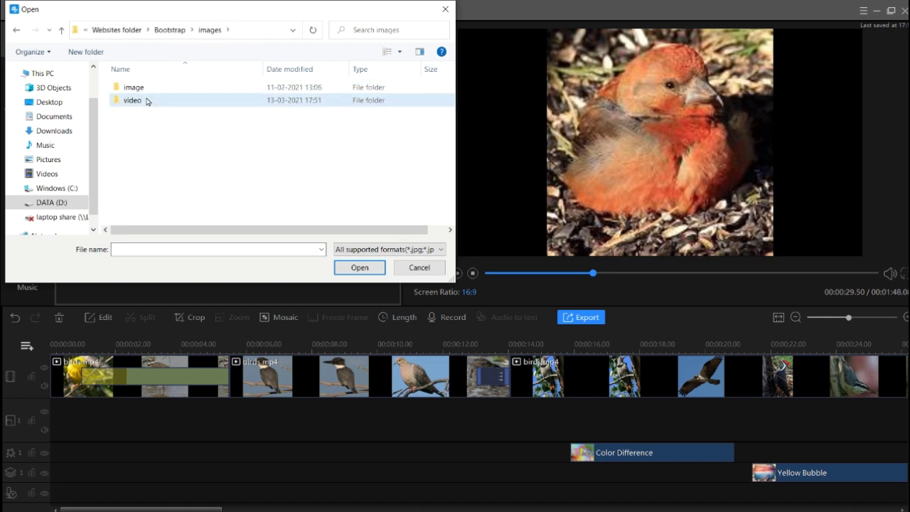
pyautogui.doubleClick(148, 100)
pyautogui.click(321, 101)
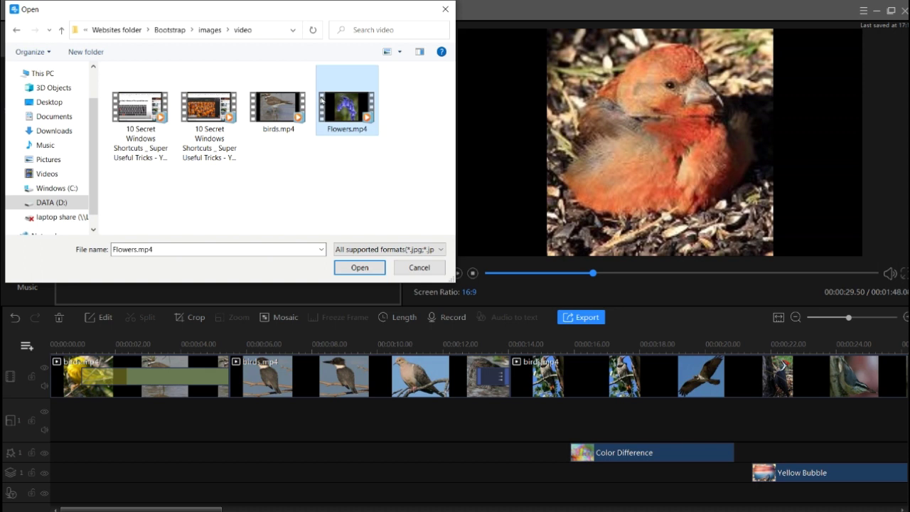
pyautogui.click(362, 268)
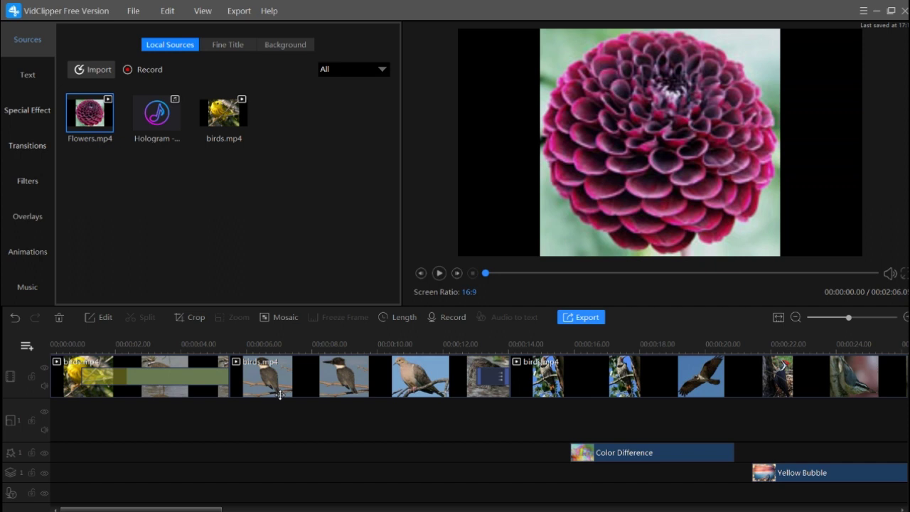
# Step: Place Flowers.mp4 on the picture-in-picture track from the start of the timeline and move its picture to the frame's top-right corner
pyautogui.moveTo(97, 126)
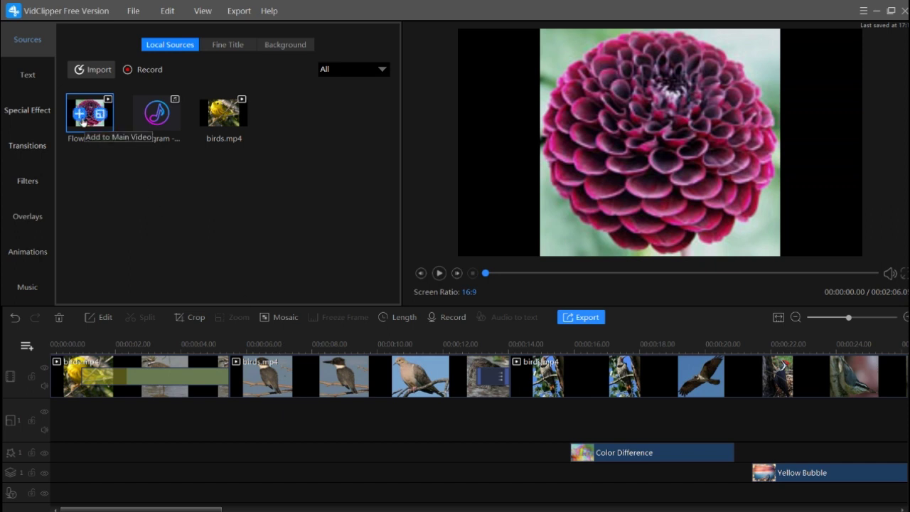
pyautogui.click(98, 124)
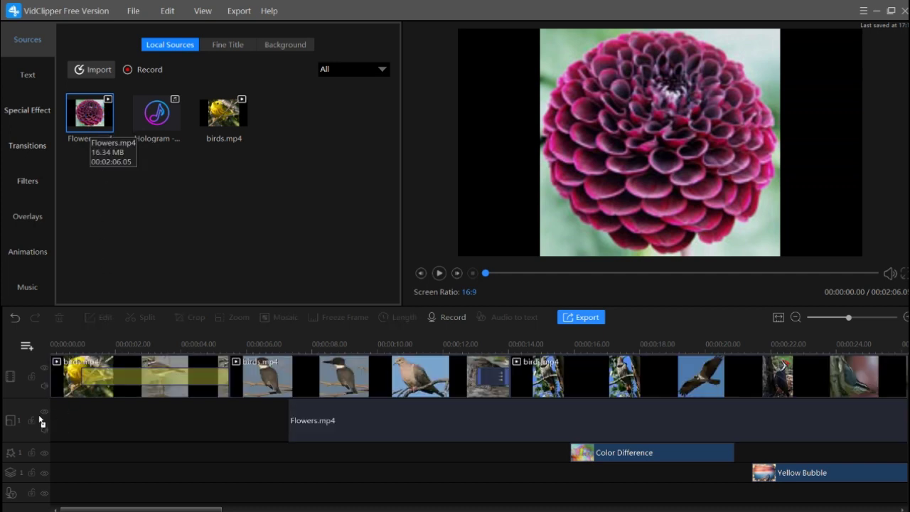
pyautogui.moveTo(358, 427); pyautogui.dragTo(120, 427)
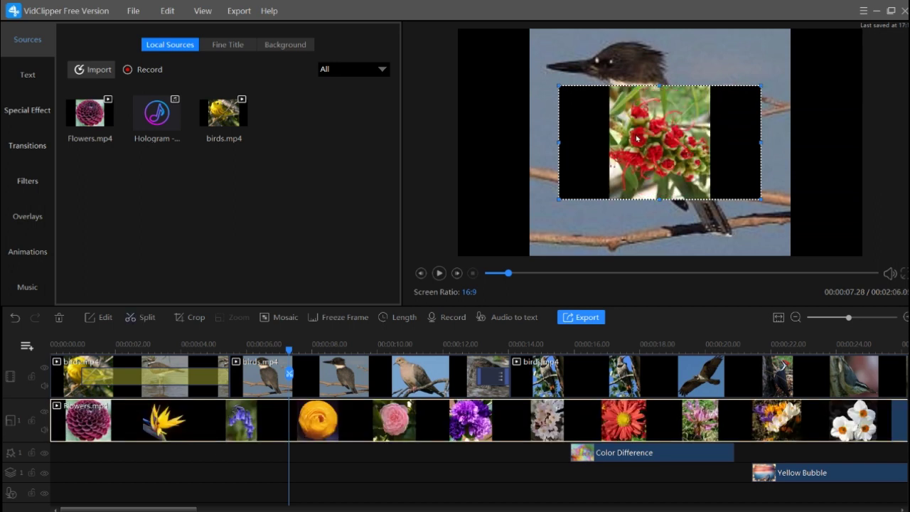
pyautogui.click(693, 203)
pyautogui.moveTo(690, 190); pyautogui.dragTo(838, 114)
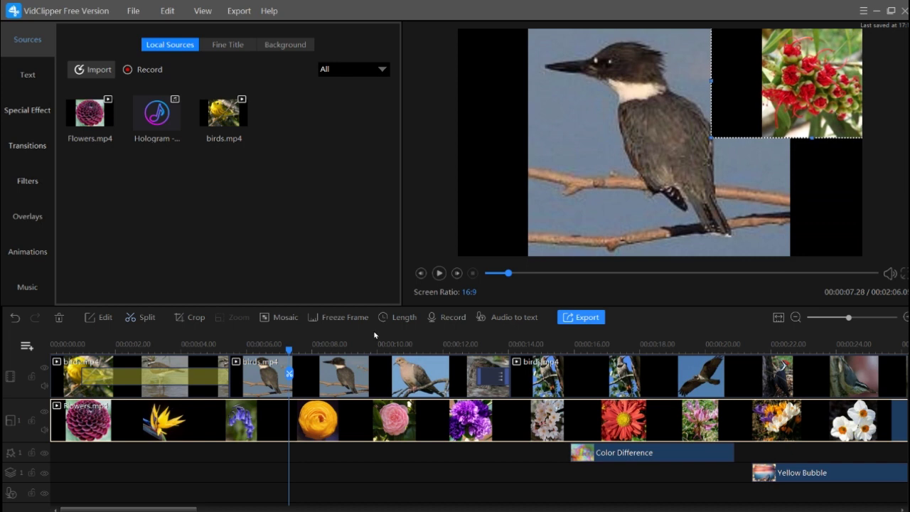
# Step: Mute the Flowers.mp4 clip on the picture-in-picture track and preview about the first 18 seconds of the video from the start
pyautogui.moveTo(289, 355); pyautogui.dragTo(52, 350)
pyautogui.rightClick(101, 430)
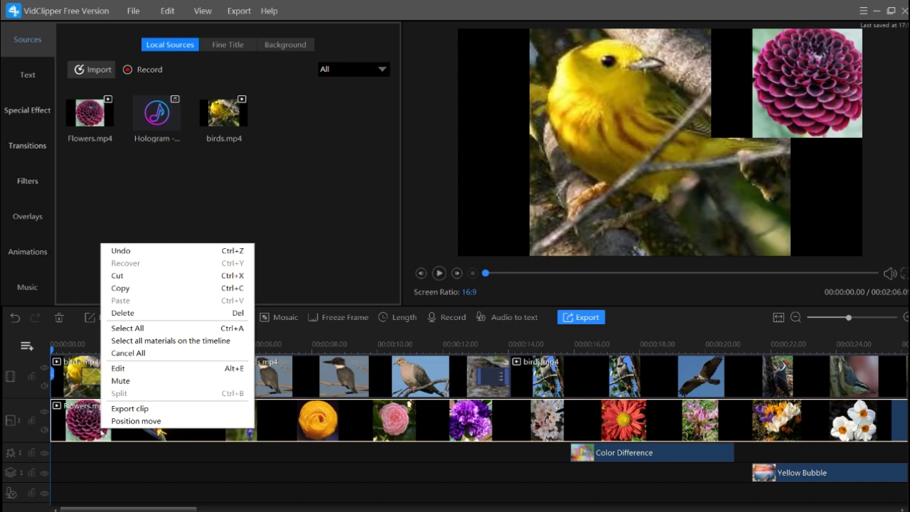
pyautogui.click(128, 377)
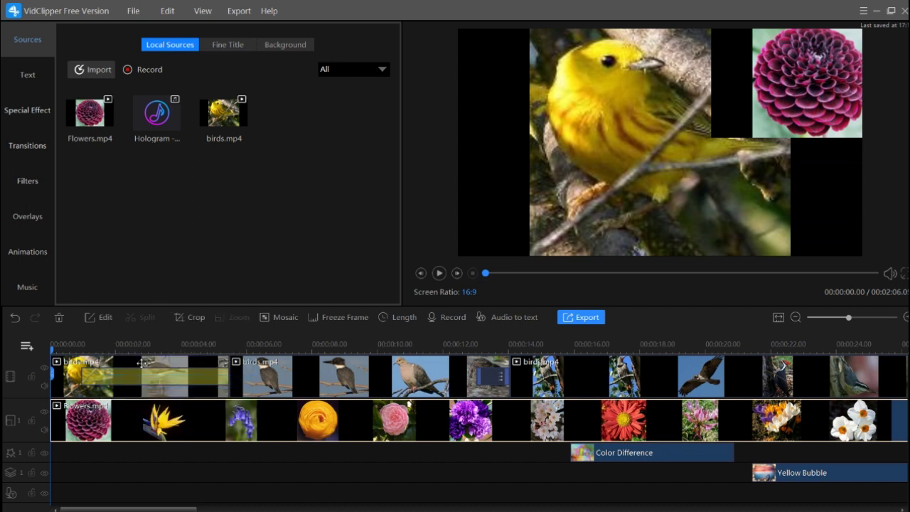
pyautogui.click(439, 273)
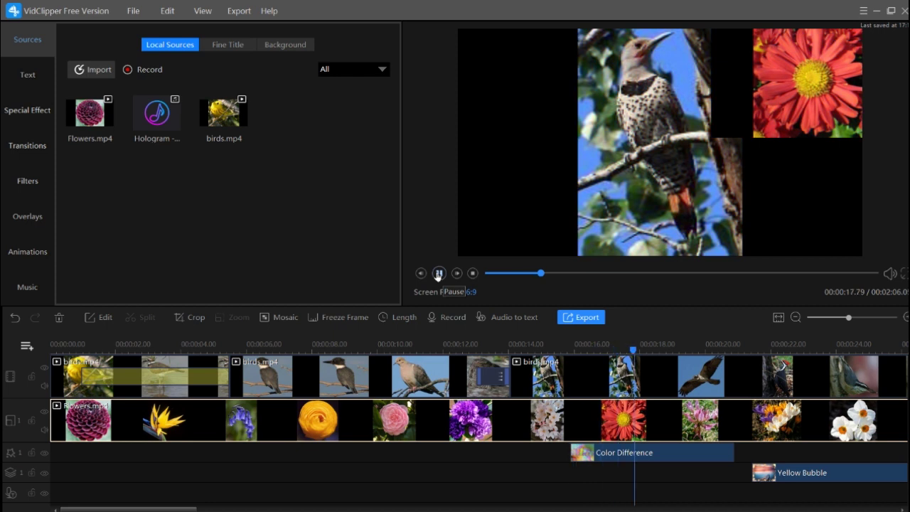
pyautogui.click(438, 273)
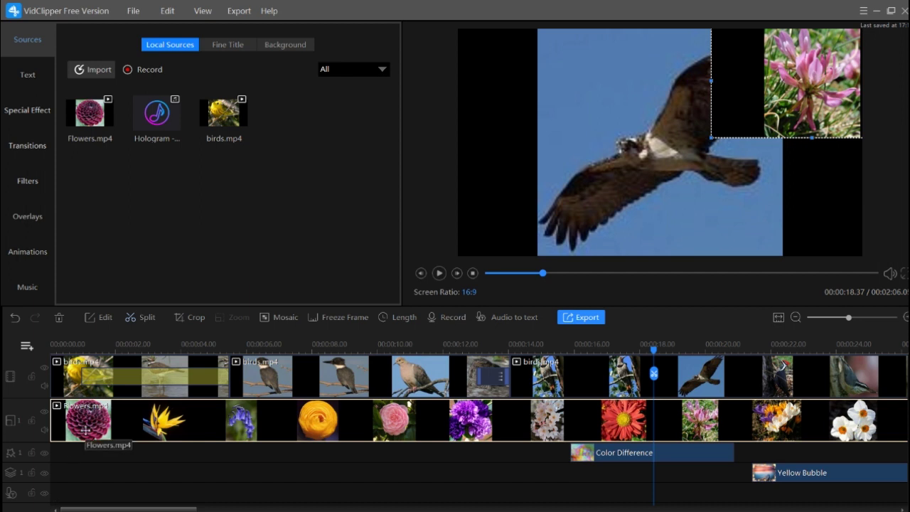
# Step: Add the Sunset fine title to the main video track at the start of the timeline and preview it
pyautogui.click(52, 348)
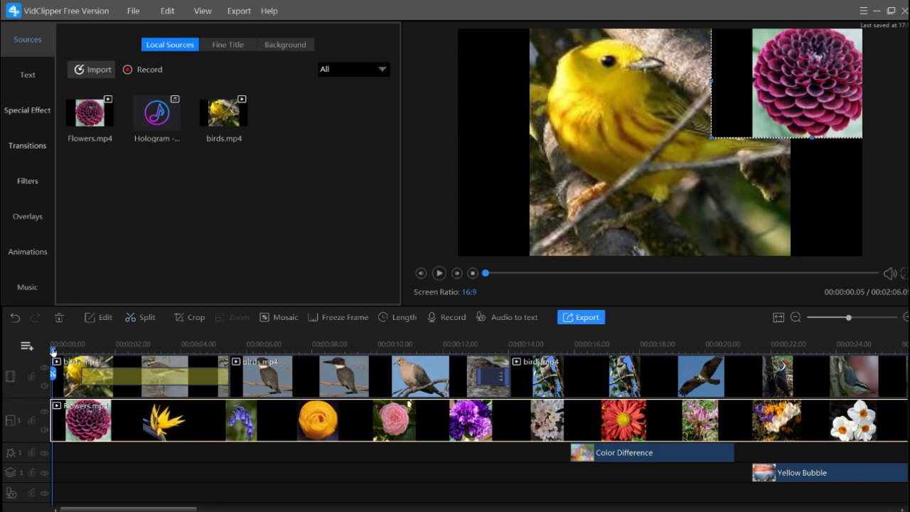
pyautogui.click(224, 47)
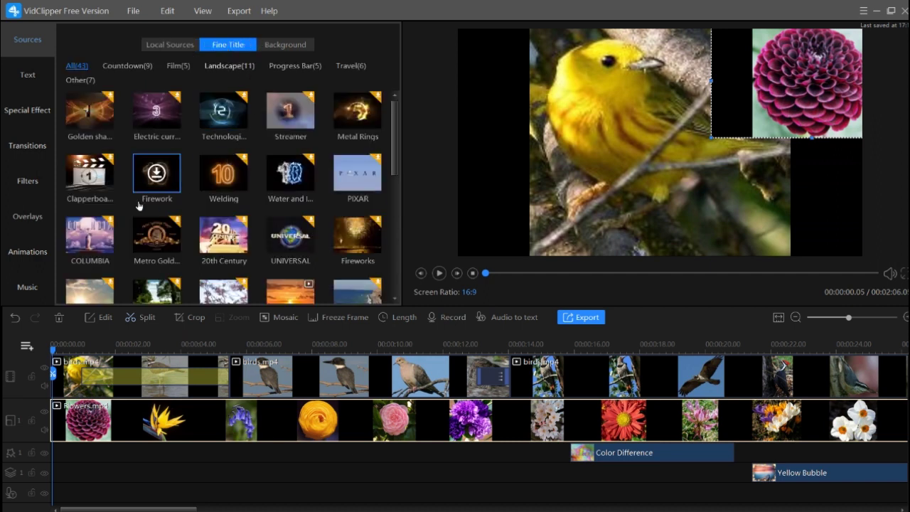
pyautogui.scroll(-3, 228, 208)
pyautogui.scroll(2, 284, 241)
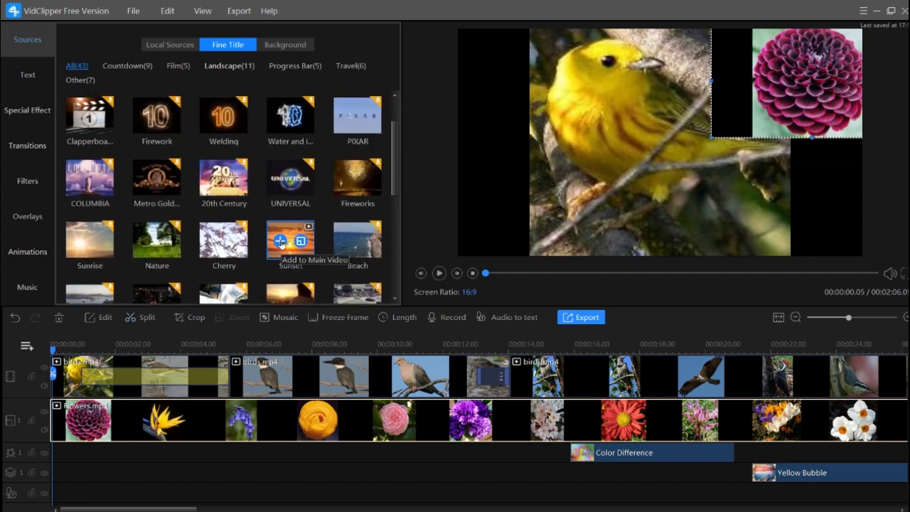
pyautogui.click(281, 242)
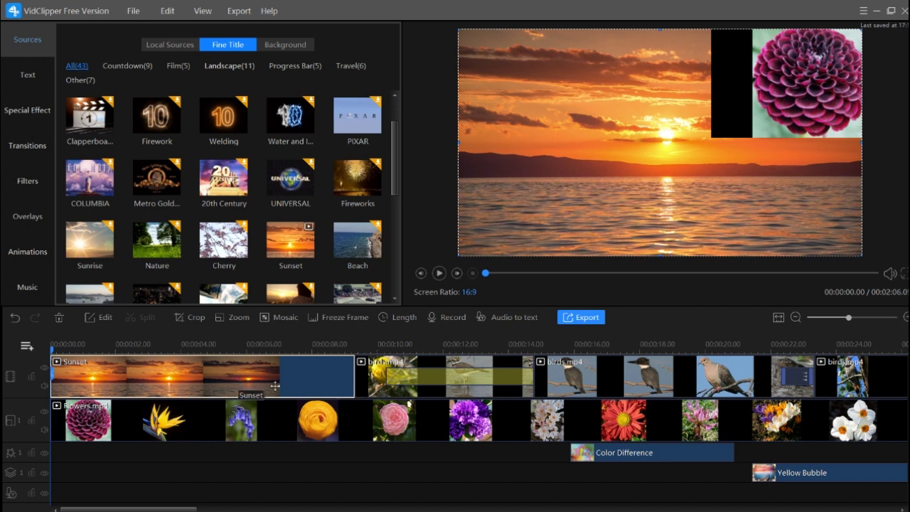
pyautogui.click(438, 274)
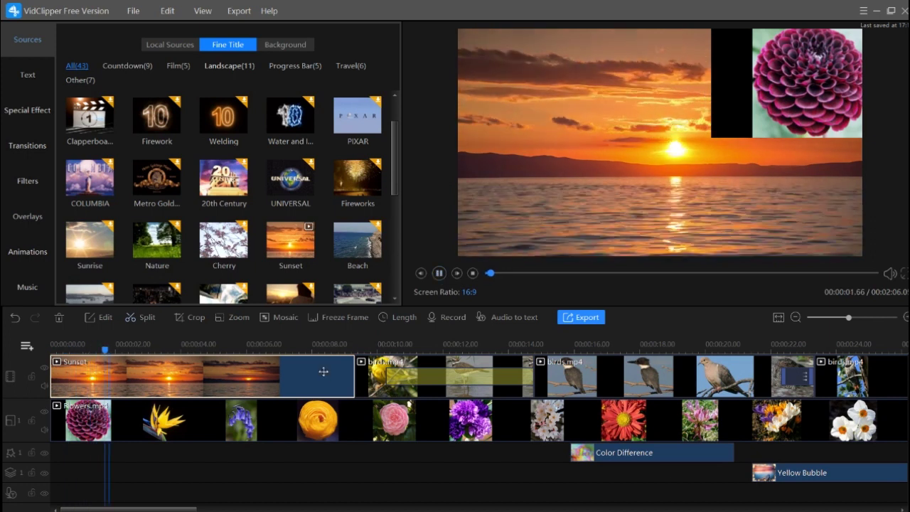
# Step: Delete the Sunset clip from the start of the main video track and show the available background sources
pyautogui.press('Delete')
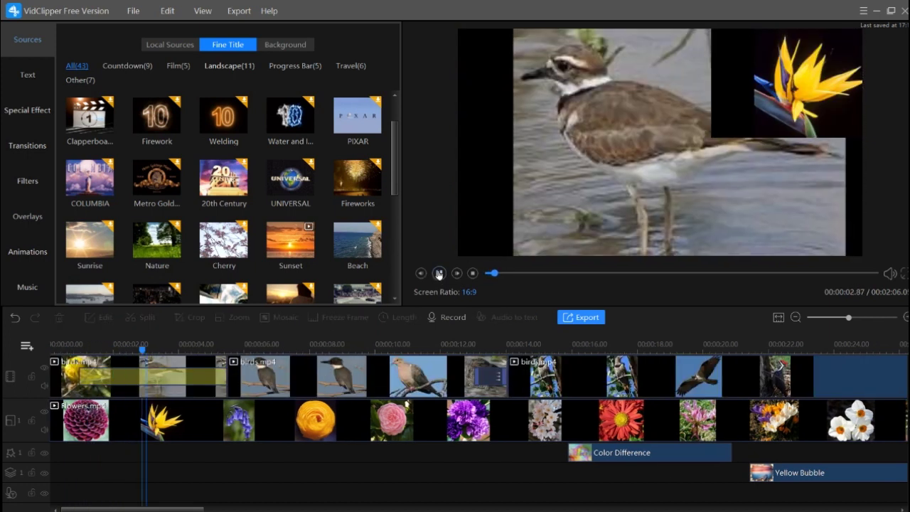
pyautogui.press('space')
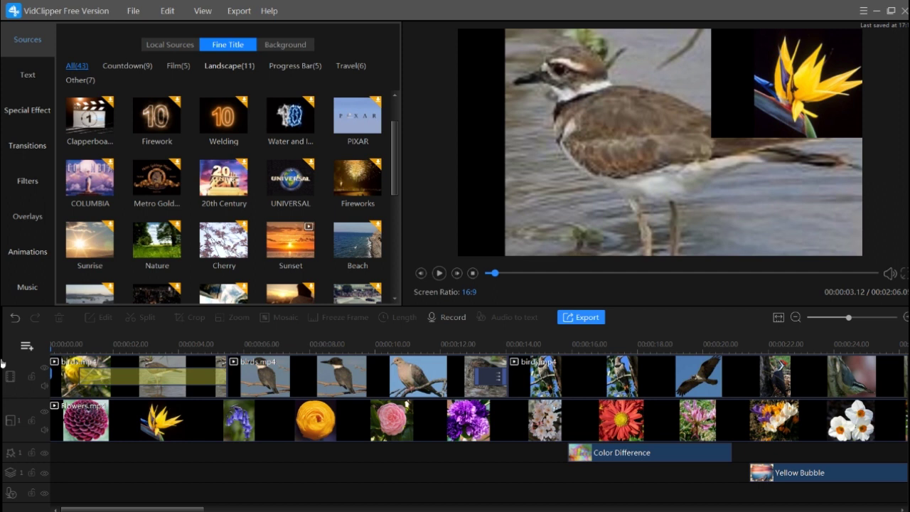
pyautogui.moveTo(160, 369); pyautogui.dragTo(51, 370)
pyautogui.click(298, 47)
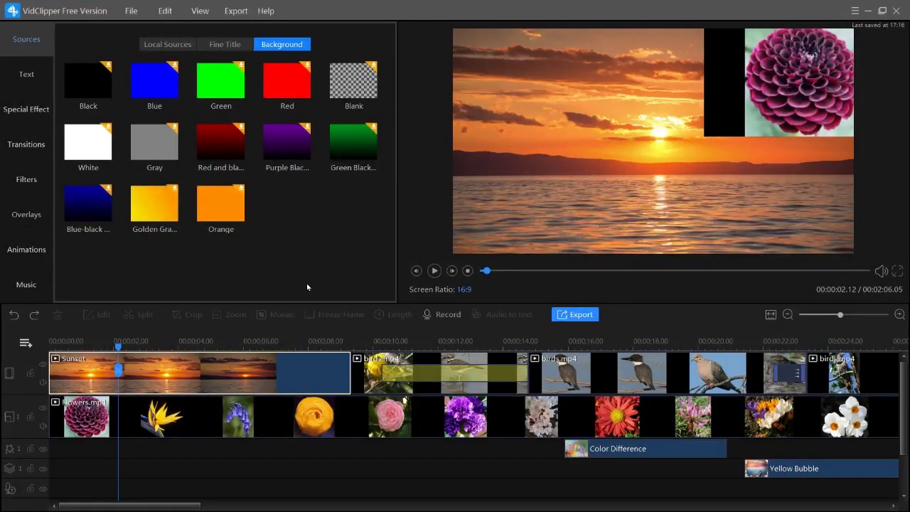
pyautogui.press('Delete')
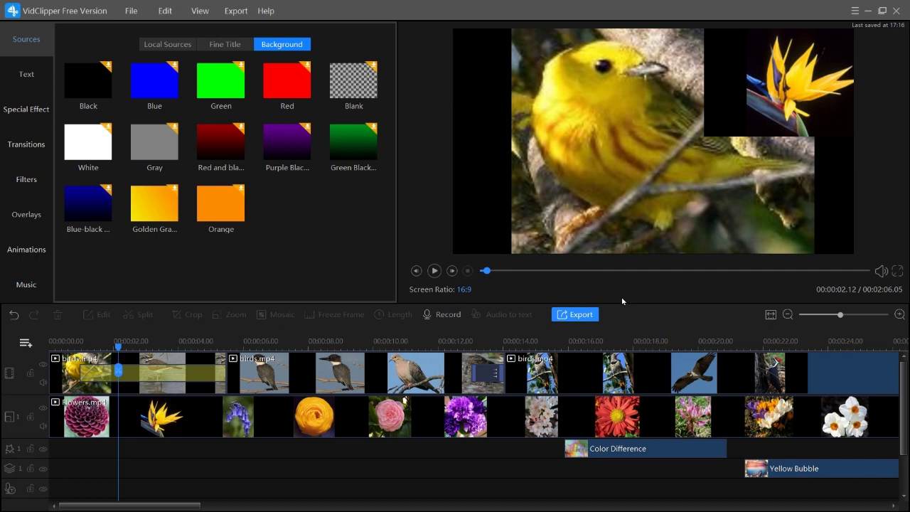
# Step: Review the audio and video export formats, select High quality for the MP4 video, and close the export settings without exporting
pyautogui.click(573, 315)
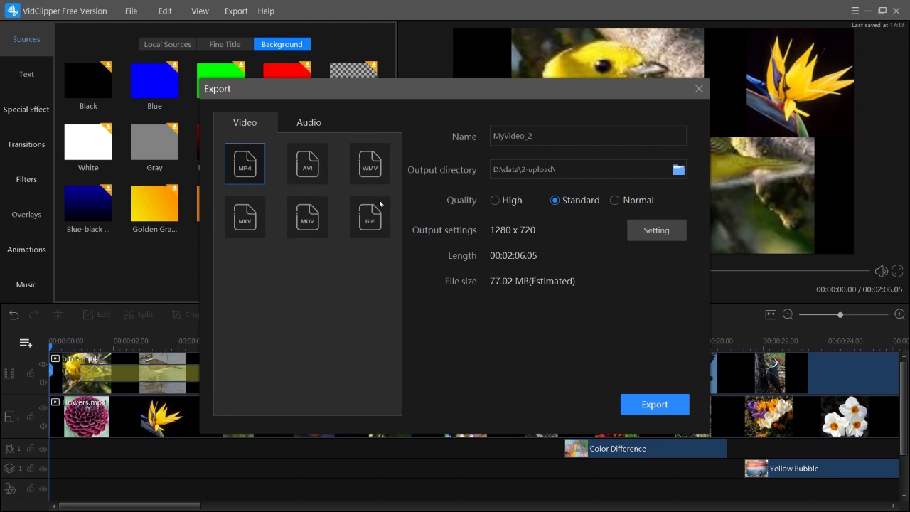
pyautogui.click(311, 125)
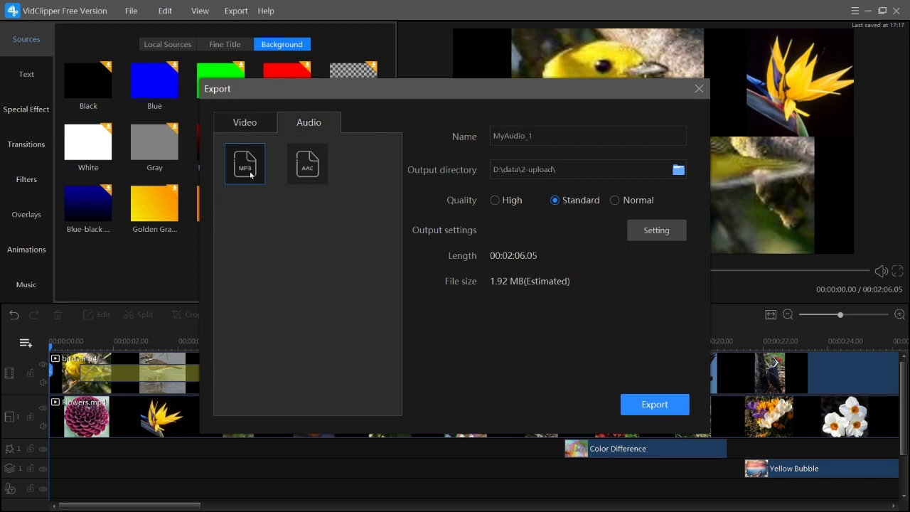
pyautogui.click(242, 122)
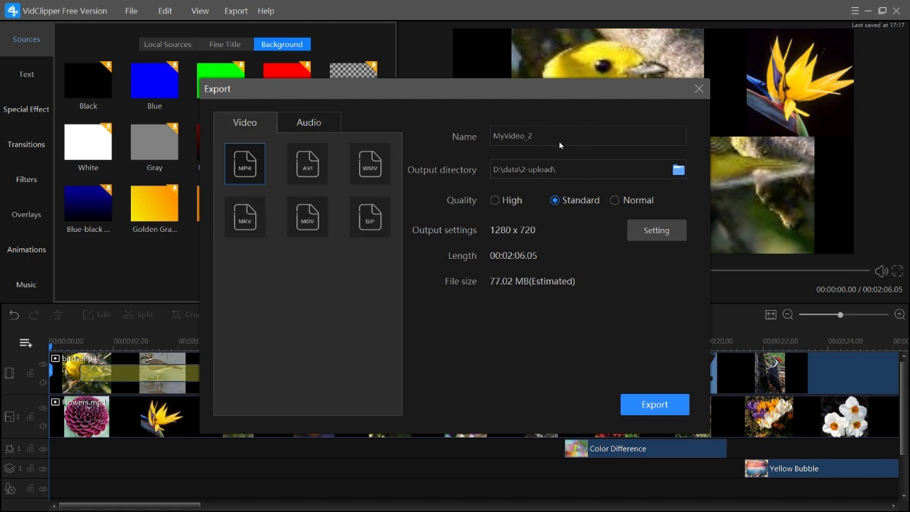
pyautogui.doubleClick(539, 135)
pyautogui.click(602, 169)
pyautogui.click(495, 201)
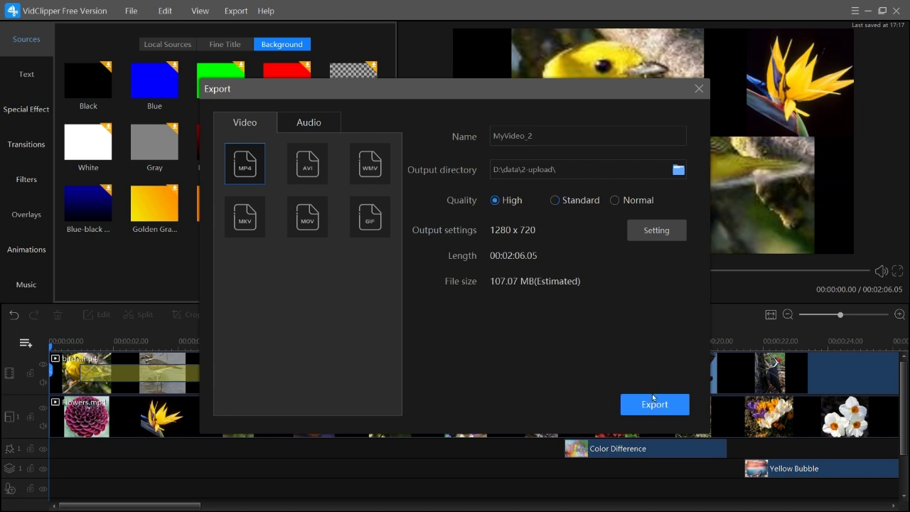
pyautogui.click(697, 90)
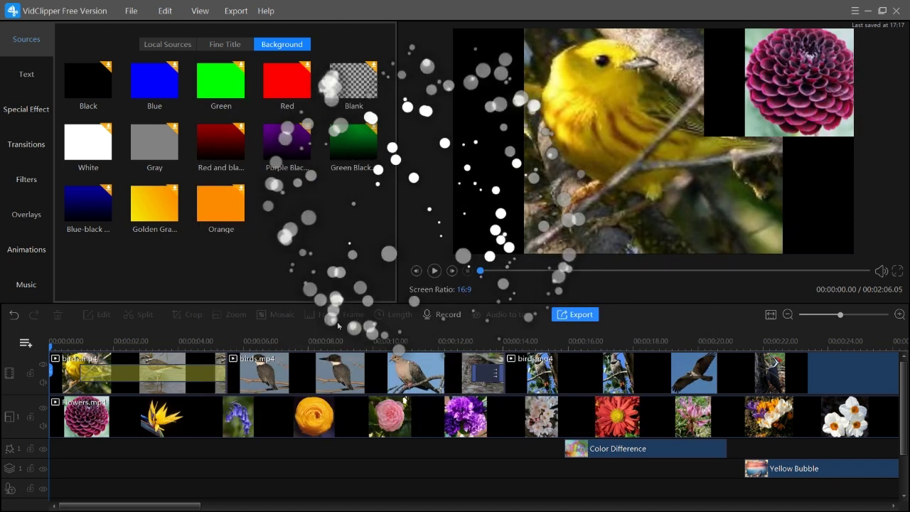